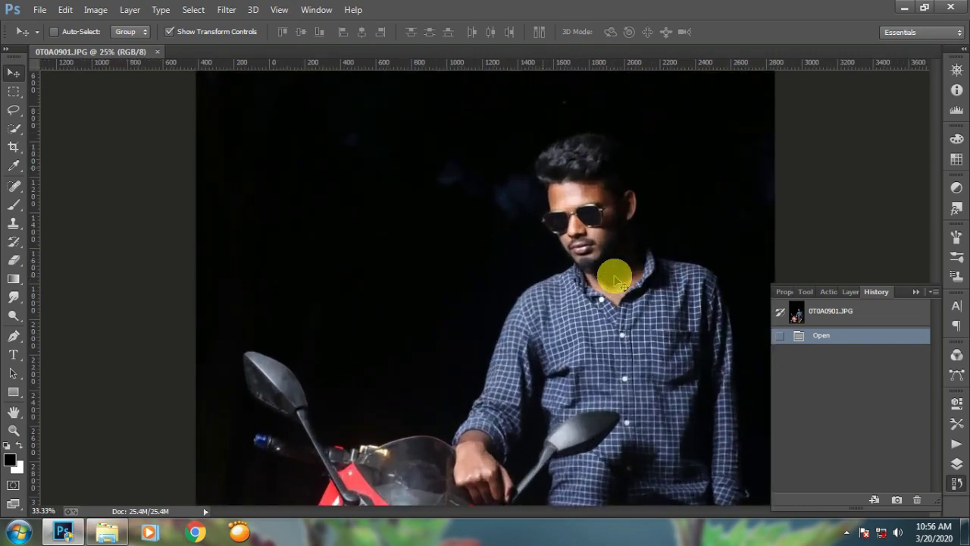
# Apply the Camera Raw Filter with Exposure +0.25, Contrast -1, Shadows +14, Whites +9, Blacks +7 and Clarity +5.
pyautogui.scroll(-3, 615, 281)
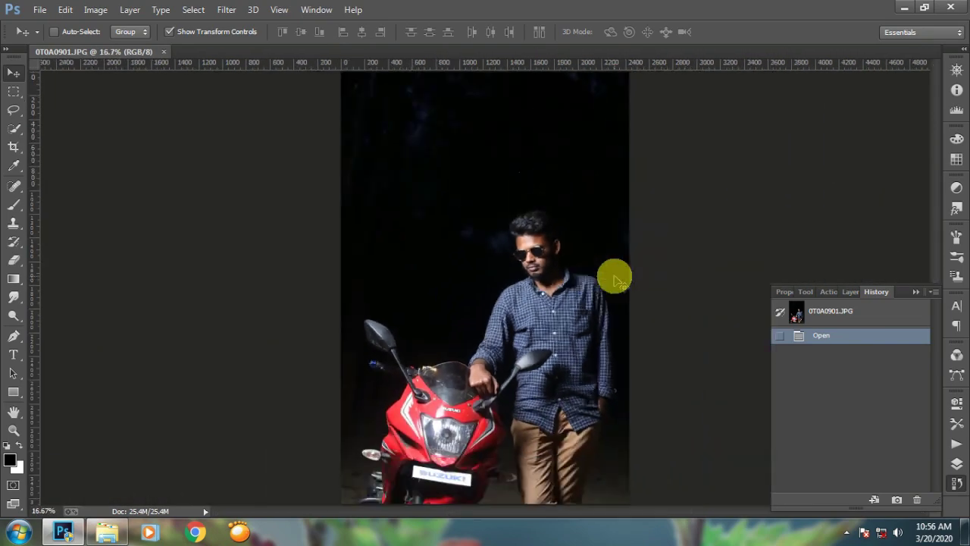
pyautogui.click(228, 10)
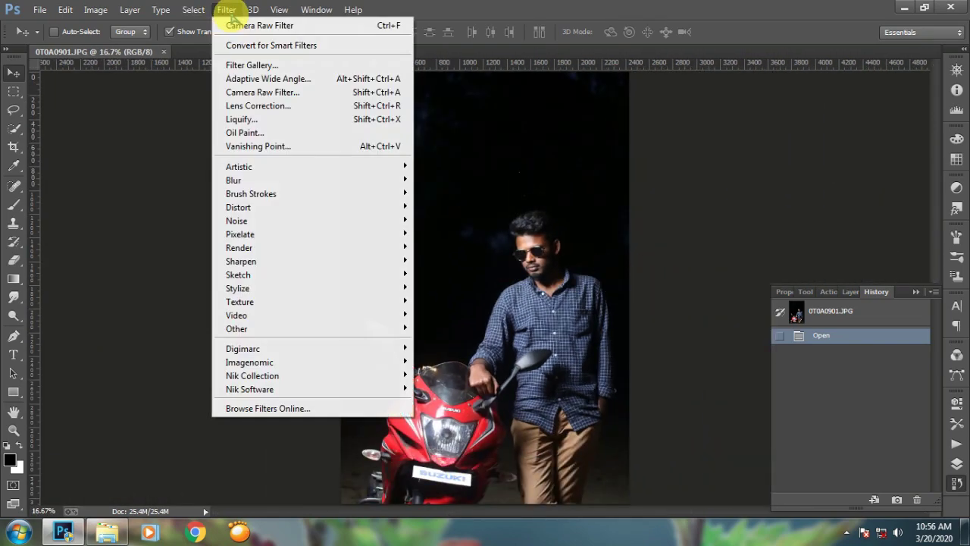
pyautogui.click(262, 92)
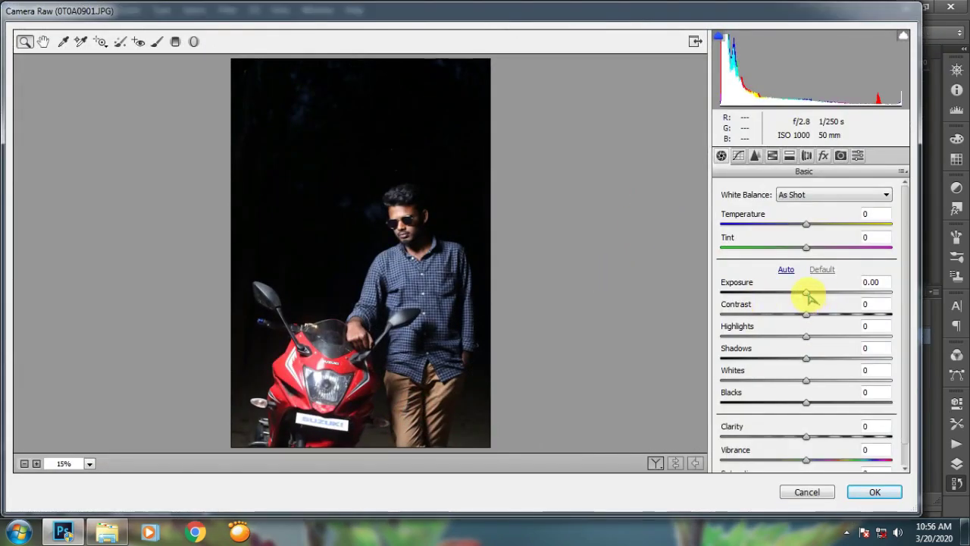
pyautogui.moveTo(808, 294); pyautogui.dragTo(815, 296)
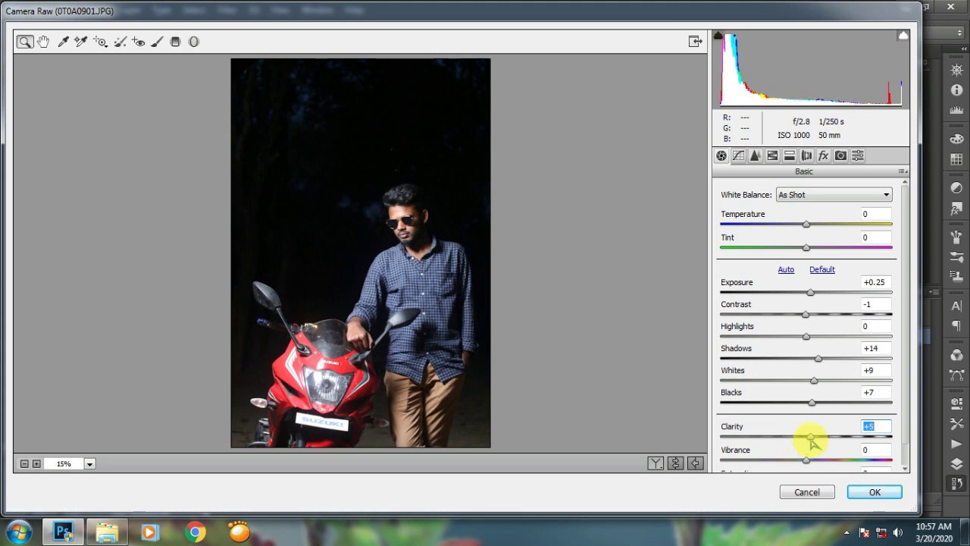
pyautogui.click(772, 155)
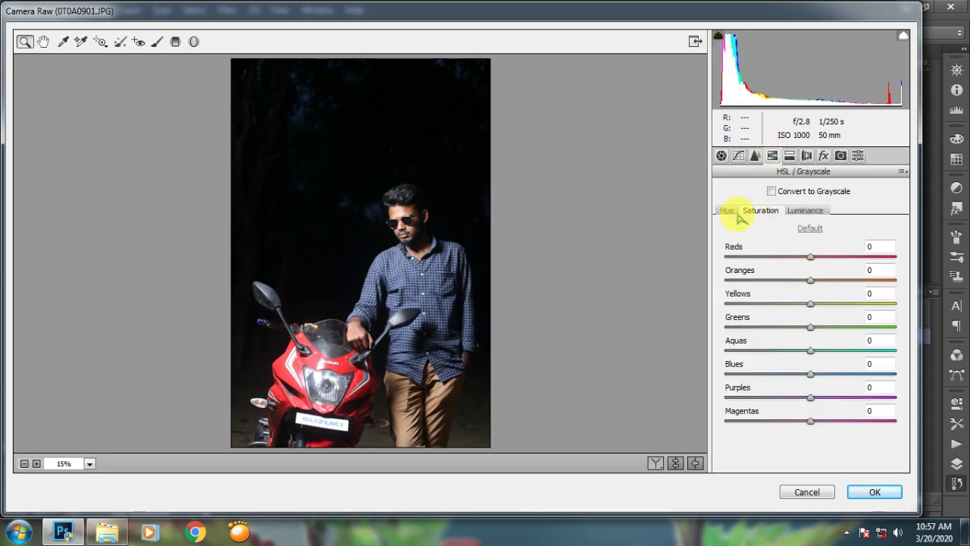
pyautogui.click(805, 210)
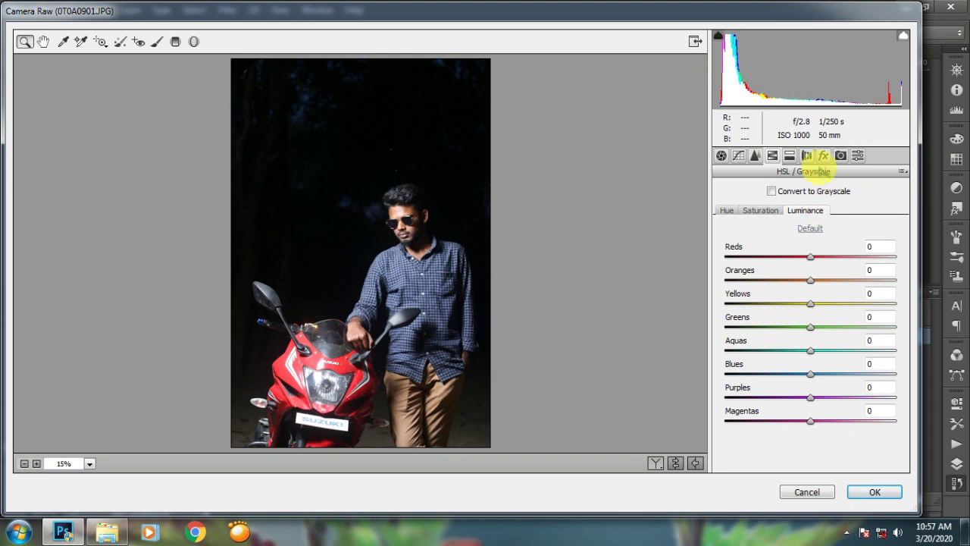
pyautogui.click(872, 493)
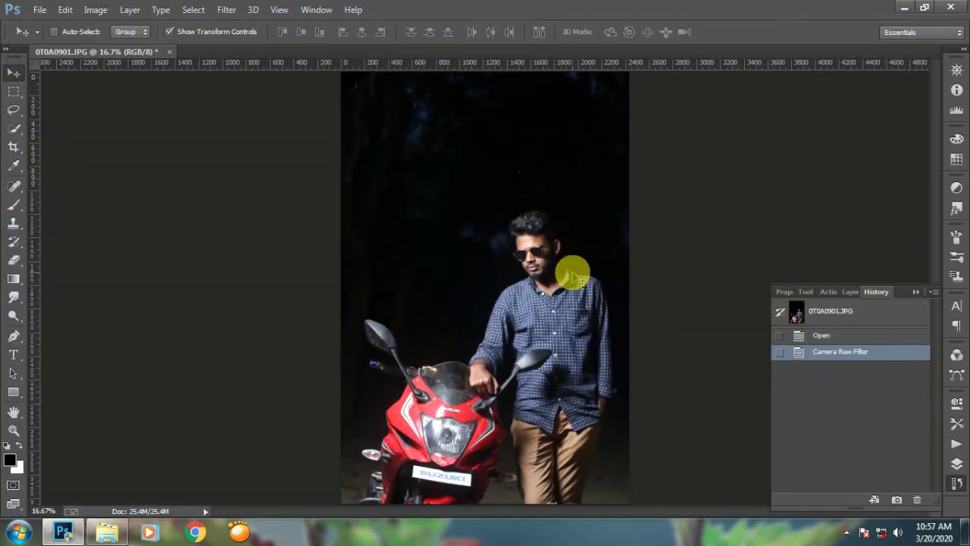
# Set up the Quick Selection tool to add to the selection with a 77 px brush.
pyautogui.hotkey('ctrl', '+')
pyautogui.hotkey('ctrl', '+')
pyautogui.hotkey('ctrl', '+')
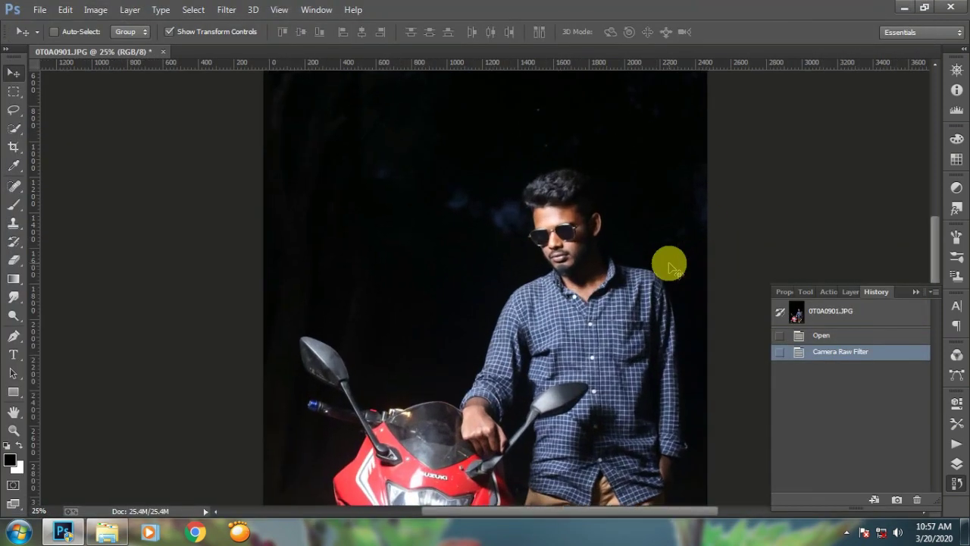
pyautogui.hotkey('ctrl', '-')
pyautogui.hotkey('ctrl', '-')
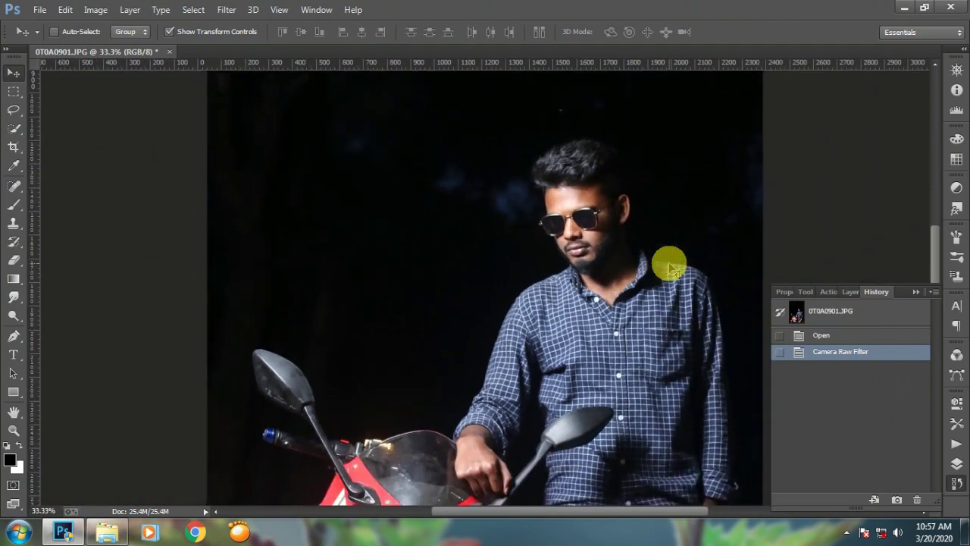
pyautogui.moveTo(544, 355); pyautogui.dragTo(521, 237)
pyautogui.click(15, 131)
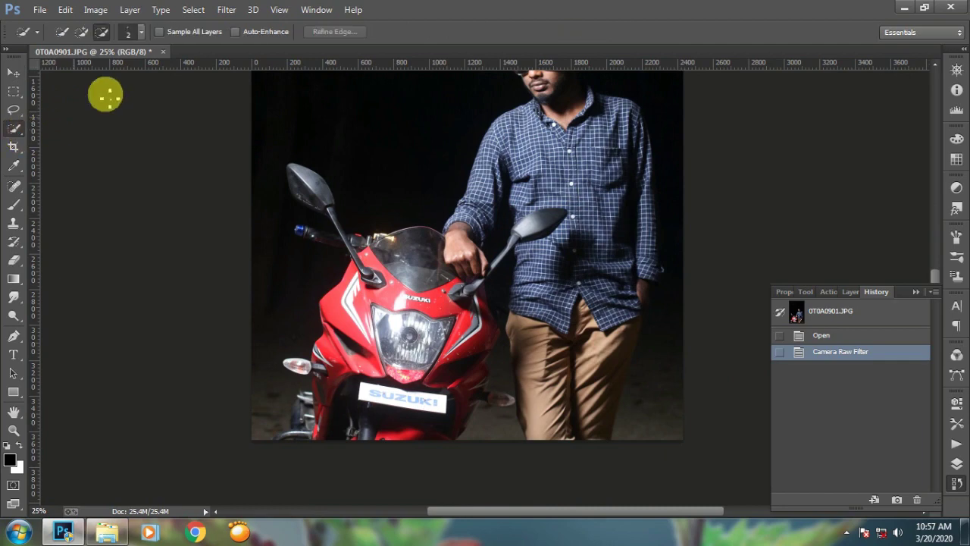
pyautogui.click(82, 31)
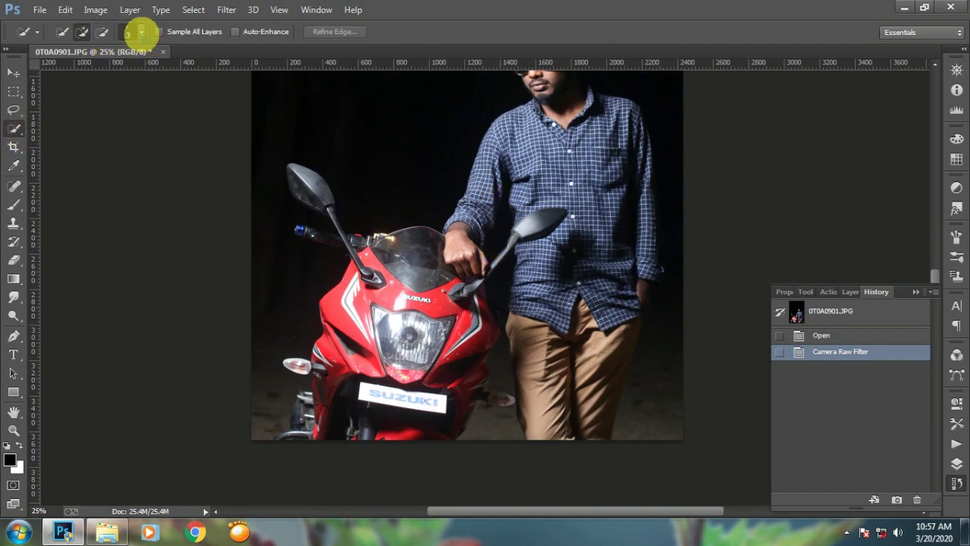
pyautogui.click(141, 32)
pyautogui.click(81, 74)
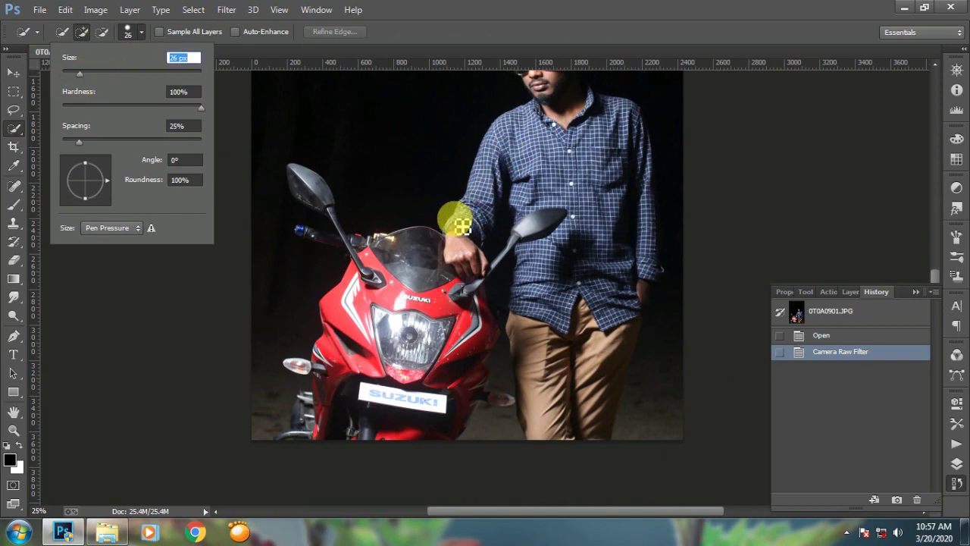
pyautogui.click(115, 72)
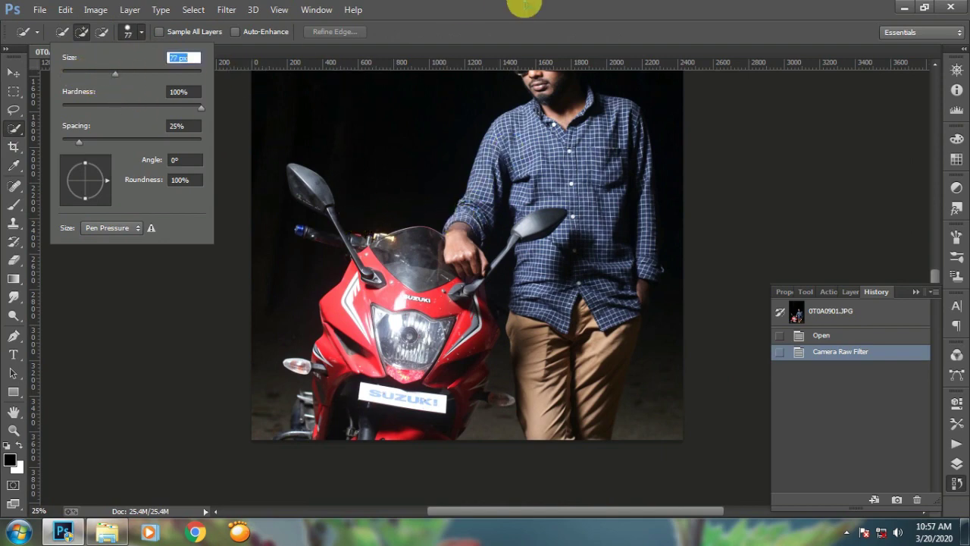
pyautogui.click(524, 6)
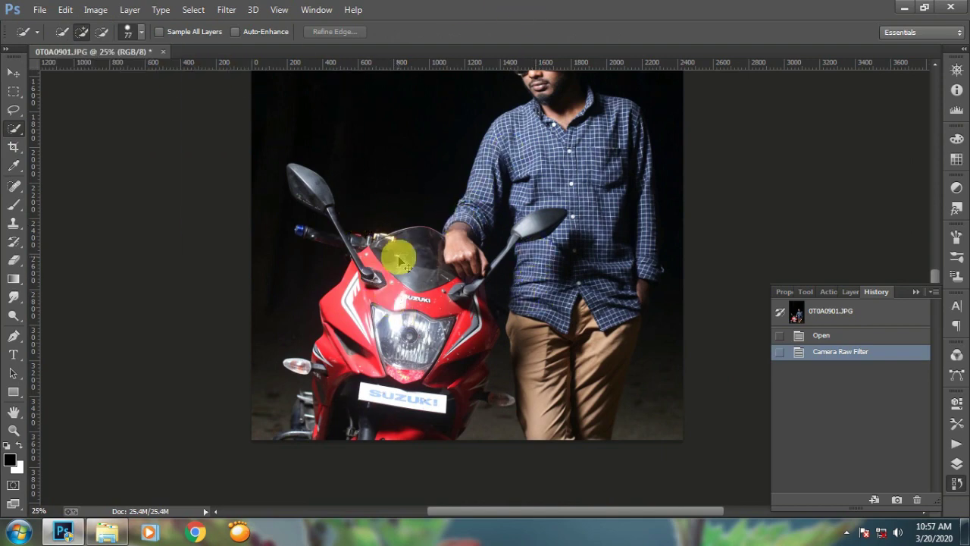
# Reduce the brush to 25 px and select the motorcycle's left mirror, its stem and the windshield.
pyautogui.scroll(1, 399, 260)
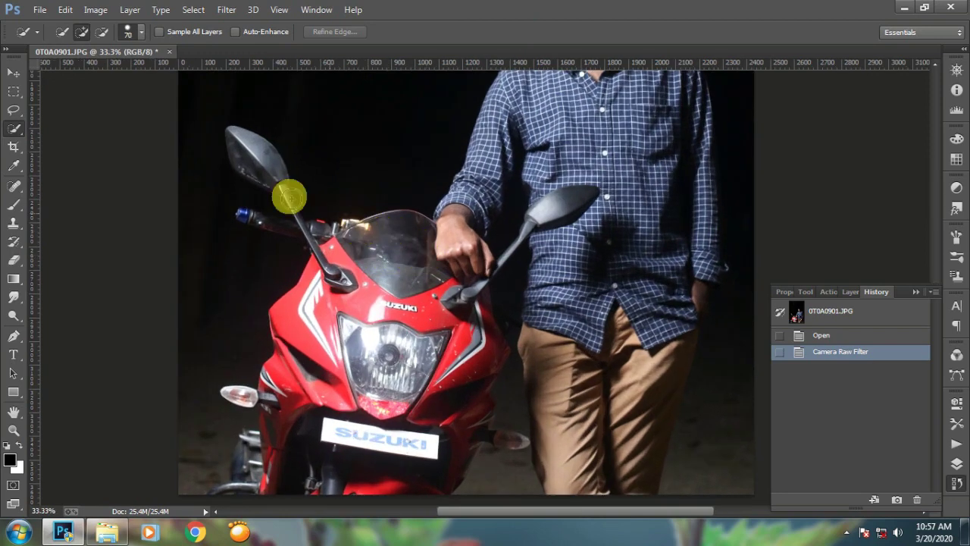
pyautogui.press('[')
pyautogui.press('[')
pyautogui.press('[')
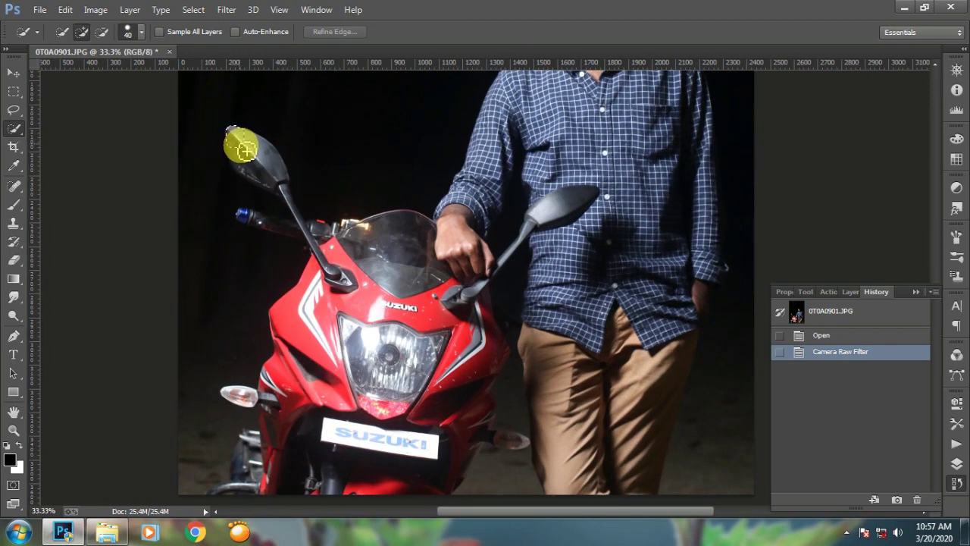
pyautogui.press('[')
pyautogui.press('[')
pyautogui.press('[')
pyautogui.moveTo(279, 188); pyautogui.dragTo(331, 266)
pyautogui.click(385, 251)
pyautogui.click(363, 245)
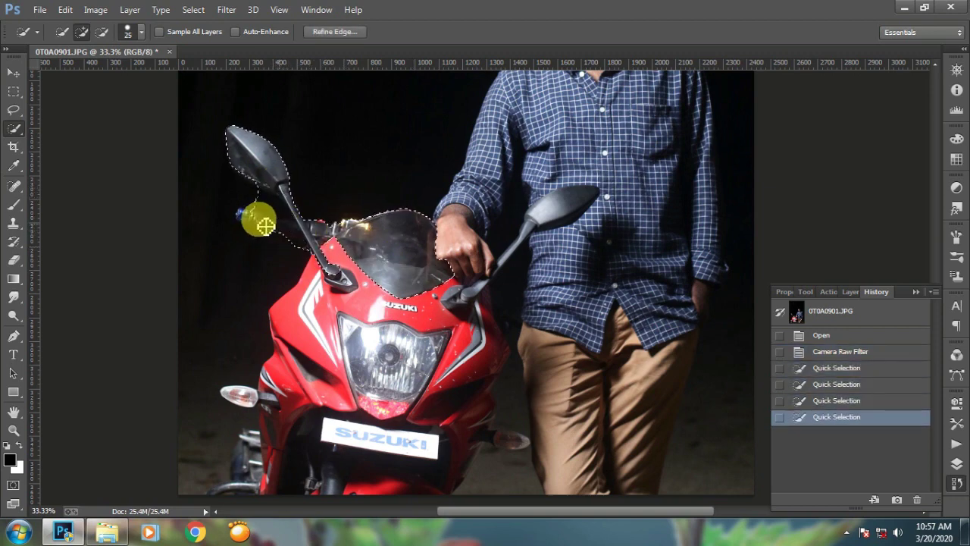
# Extend the selection over the left handlebar and its blue grip end, excluding the background beside it.
pyautogui.moveTo(266, 224); pyautogui.dragTo(250, 219)
pyautogui.click(251, 220)
pyautogui.keyDown('alt'); pyautogui.click(210, 232); pyautogui.keyUp('alt')
pyautogui.click(413, 290)
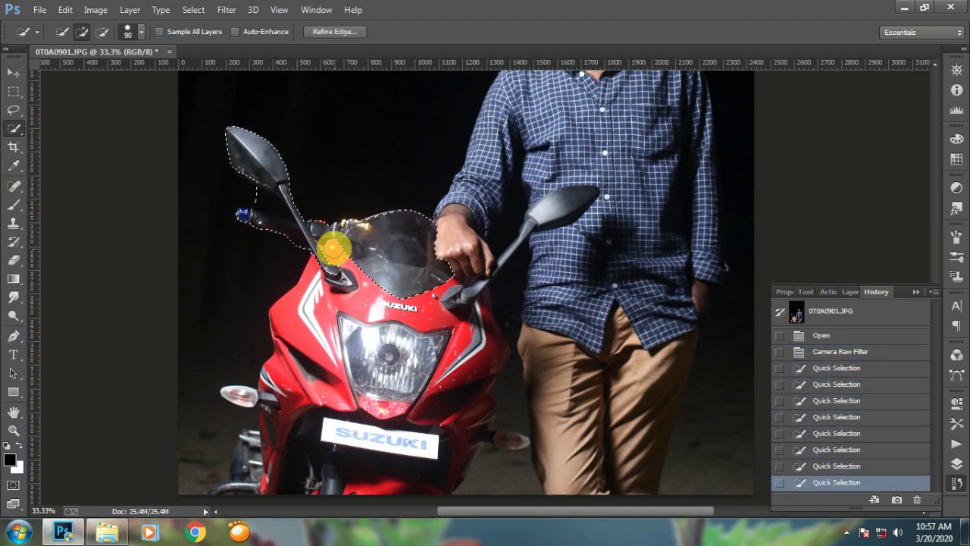
# Enlarge the selection brush to 100 px and add the upper left red fairing down to the headlight.
pyautogui.press(']')
pyautogui.press(']')
pyautogui.press(']')
pyautogui.press(']')
pyautogui.press(']')
pyautogui.press(']')
pyautogui.press(']')
pyautogui.press(']')
pyautogui.press(']')
pyautogui.press(']')
pyautogui.moveTo(297, 385); pyautogui.dragTo(291, 403)
pyautogui.hotkey('ctrl', 'z')
pyautogui.moveTo(322, 309); pyautogui.dragTo(365, 309)
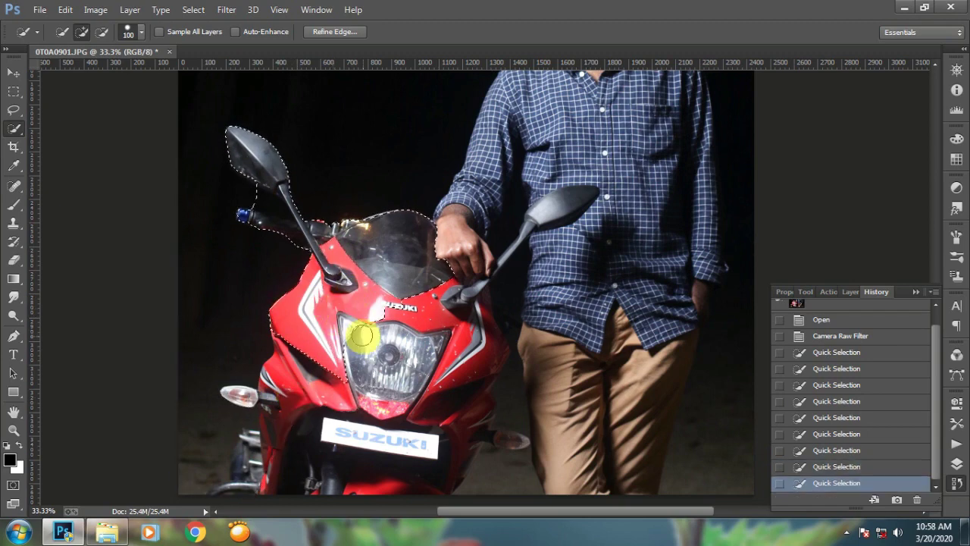
# Add the lower left fairing to the selection, undo the last stroke, and reduce the brush to 70 px.
pyautogui.moveTo(300, 345)
pyautogui.mouseDown()
pyautogui.moveTo(273, 374)
pyautogui.moveTo(277, 394)
pyautogui.mouseUp()
pyautogui.click(281, 450)
pyautogui.press('[')
pyautogui.press('[')
pyautogui.press('[')
pyautogui.hotkey('ctrl', 'z')
pyautogui.press('[')
pyautogui.press('[')
pyautogui.press('[')
pyautogui.moveTo(402, 402); pyautogui.dragTo(424, 301)
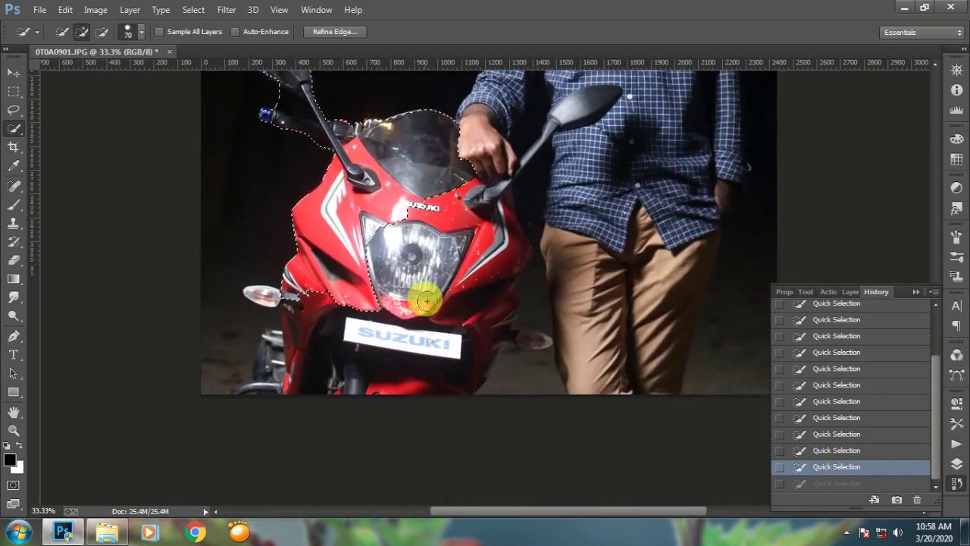
# Add the area around the left turn signal, and subtract the dark background beside the motorcycle from the selection.
pyautogui.hotkey('ctrl', '+')
pyautogui.moveTo(192, 316); pyautogui.dragTo(199, 324)
pyautogui.click(102, 31)
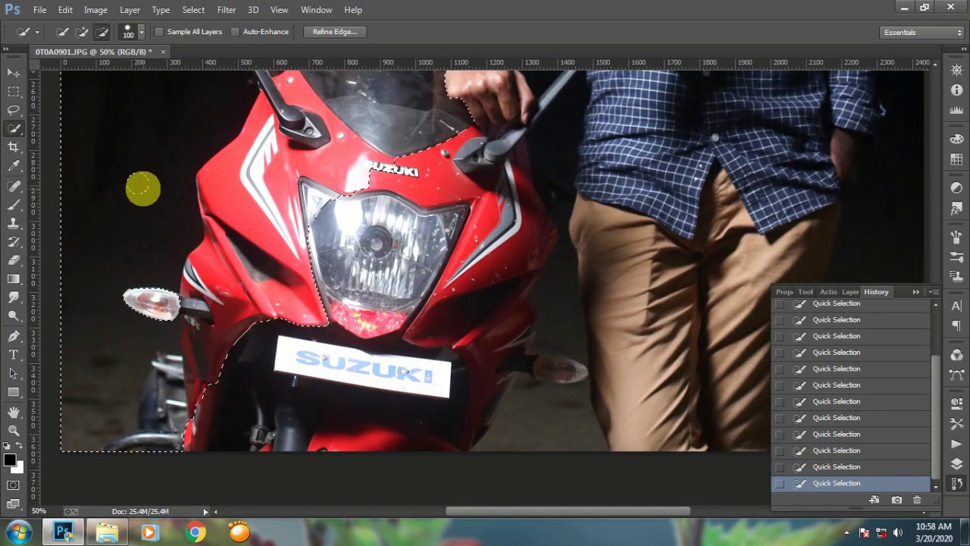
pyautogui.press(']')
pyautogui.press(']')
pyautogui.press(']')
pyautogui.moveTo(143, 189); pyautogui.dragTo(103, 188)
pyautogui.moveTo(135, 127); pyautogui.dragTo(180, 293)
# Subtract the background gap between the left mirror and the handlebar grip with a smaller brush.
pyautogui.press('[')
pyautogui.press('[')
pyautogui.press('[')
pyautogui.moveTo(194, 172); pyautogui.dragTo(254, 187)
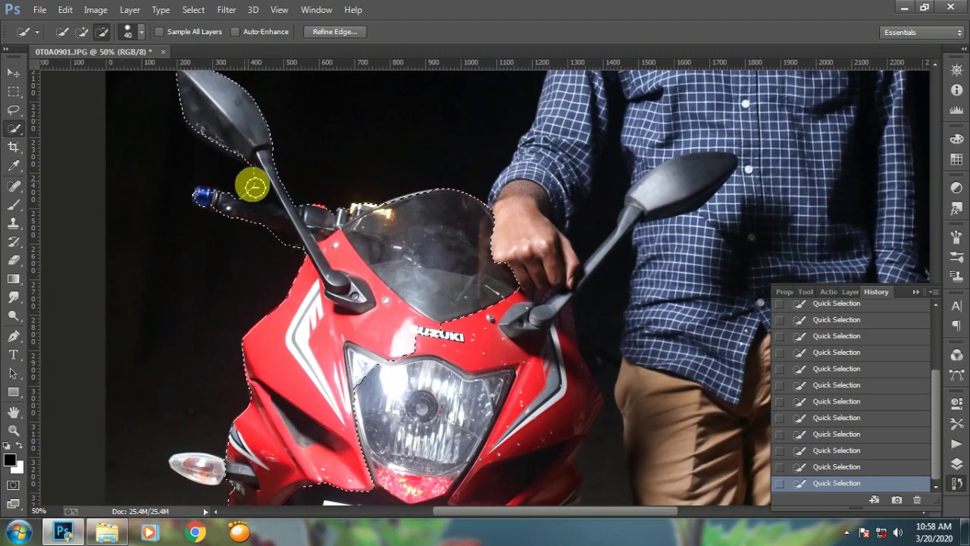
# Add the grip end, left turn signal, headlight, number plate and lower front of the motorcycle with a 20 px brush.
pyautogui.click(81, 32)
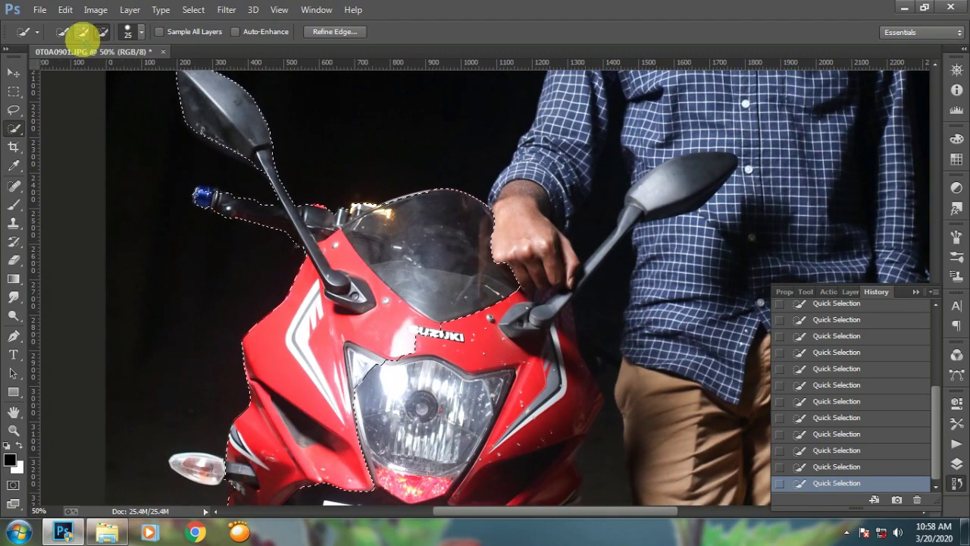
pyautogui.press('[')
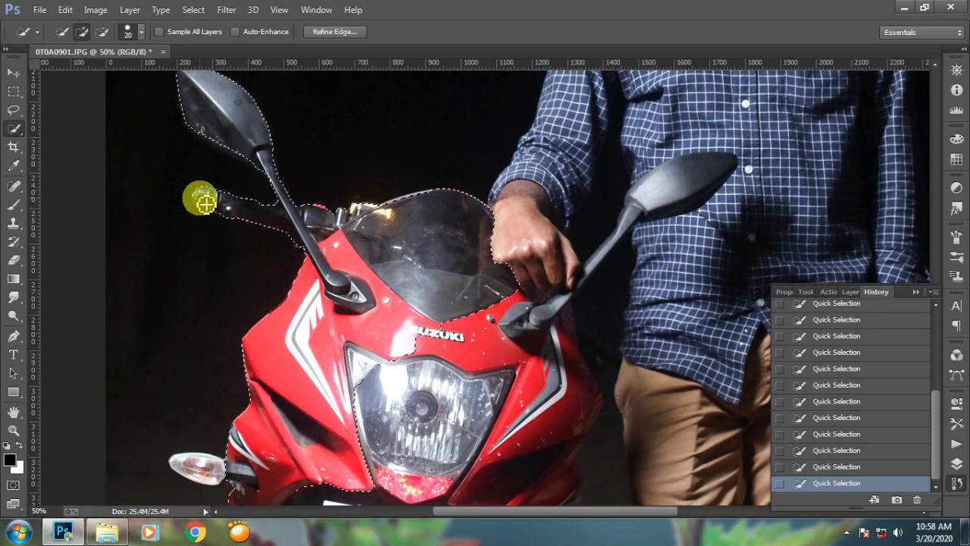
pyautogui.moveTo(311, 340); pyautogui.dragTo(235, 143)
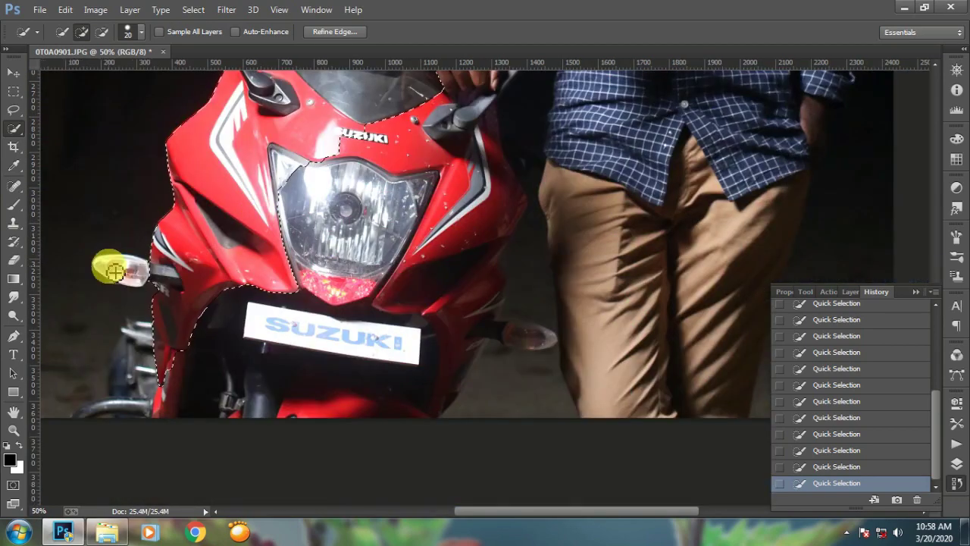
pyautogui.moveTo(114, 270)
pyautogui.mouseDown()
pyautogui.moveTo(161, 271)
pyautogui.moveTo(153, 359)
pyautogui.moveTo(139, 329)
pyautogui.moveTo(137, 347)
pyautogui.moveTo(131, 339)
pyautogui.moveTo(137, 412)
pyautogui.moveTo(99, 418)
pyautogui.moveTo(320, 385)
pyautogui.moveTo(409, 198)
pyautogui.moveTo(403, 333)
pyautogui.moveTo(445, 357)
pyautogui.mouseUp()
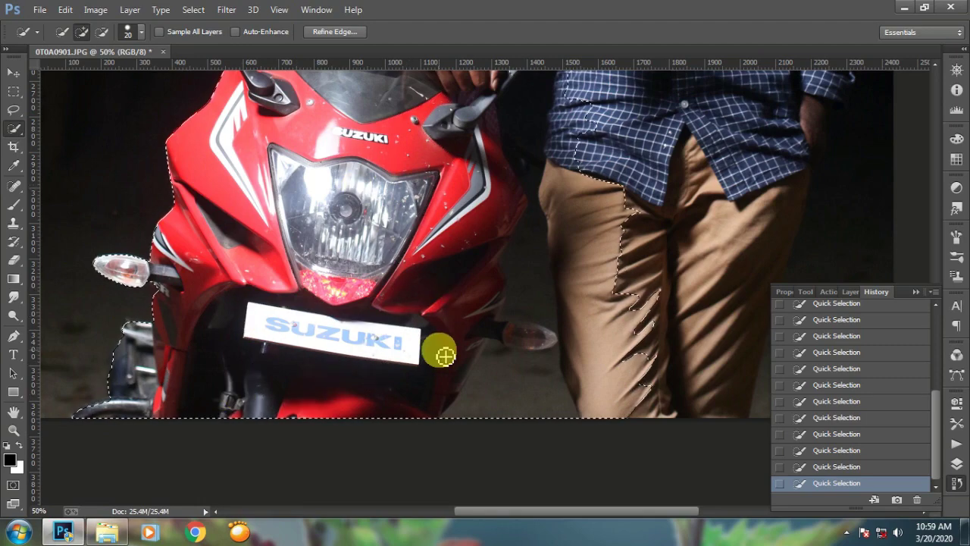
# Extend the selection over the man's hand, sleeve and the motorcycle's right mirror.
pyautogui.scroll(5, 445, 356)
pyautogui.moveTo(473, 392)
pyautogui.mouseDown()
pyautogui.moveTo(475, 304)
pyautogui.moveTo(458, 248)
pyautogui.moveTo(480, 291)
pyautogui.moveTo(480, 221)
pyautogui.moveTo(504, 115)
pyautogui.mouseUp()
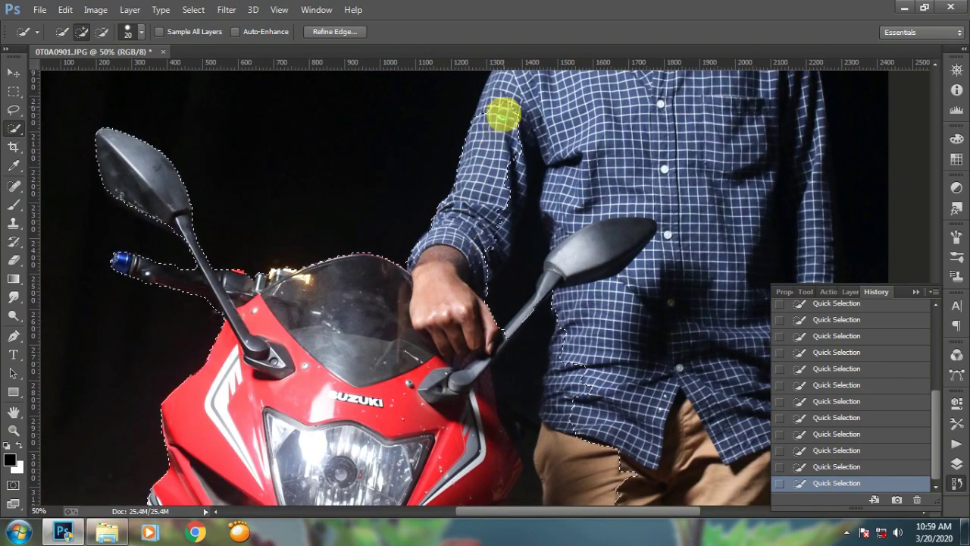
pyautogui.moveTo(541, 302); pyautogui.dragTo(625, 188)
pyautogui.hotkey('ctrl', '-')
pyautogui.hotkey('ctrl', '-')
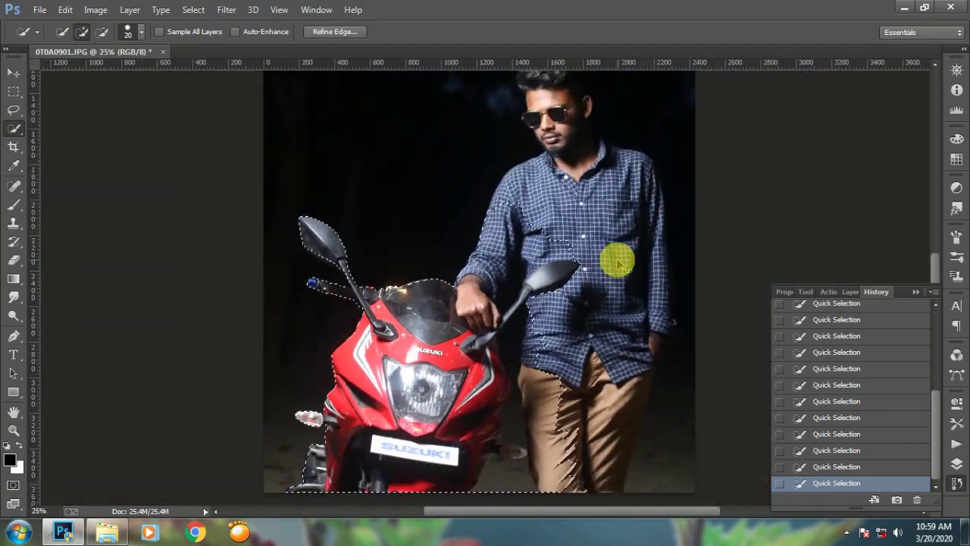
pyautogui.hotkey('ctrl', '+')
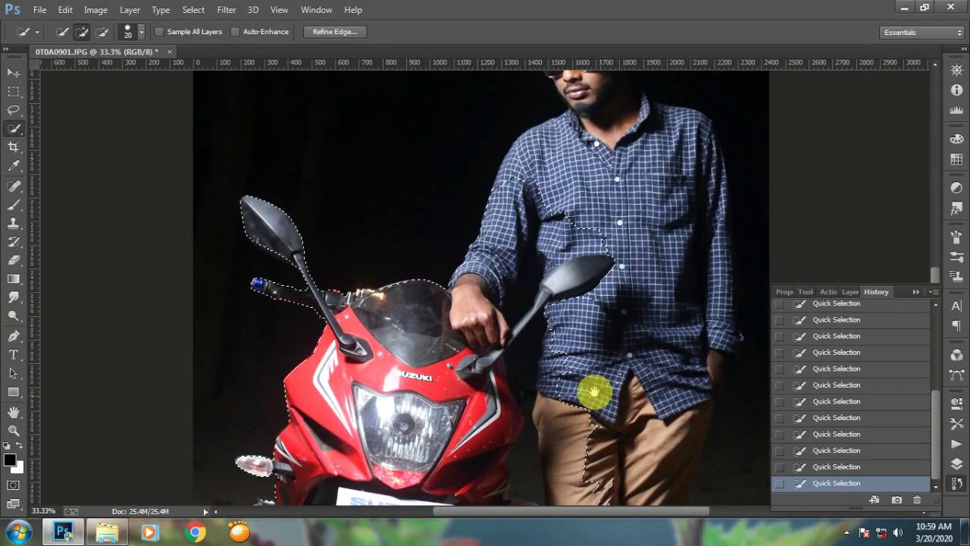
# Subtract the background between the motorcycle and the trousers from the selection, using an enlarged brush.
pyautogui.moveTo(594, 391); pyautogui.dragTo(558, 273)
pyautogui.click(102, 32)
pyautogui.press(']')
pyautogui.press(']')
pyautogui.press(']')
pyautogui.moveTo(498, 331)
pyautogui.mouseDown()
pyautogui.moveTo(496, 369)
pyautogui.moveTo(530, 420)
pyautogui.moveTo(508, 291)
pyautogui.mouseUp()
pyautogui.hotkey('ctrl', '+')
pyautogui.moveTo(508, 341); pyautogui.dragTo(442, 379)
pyautogui.press('[')
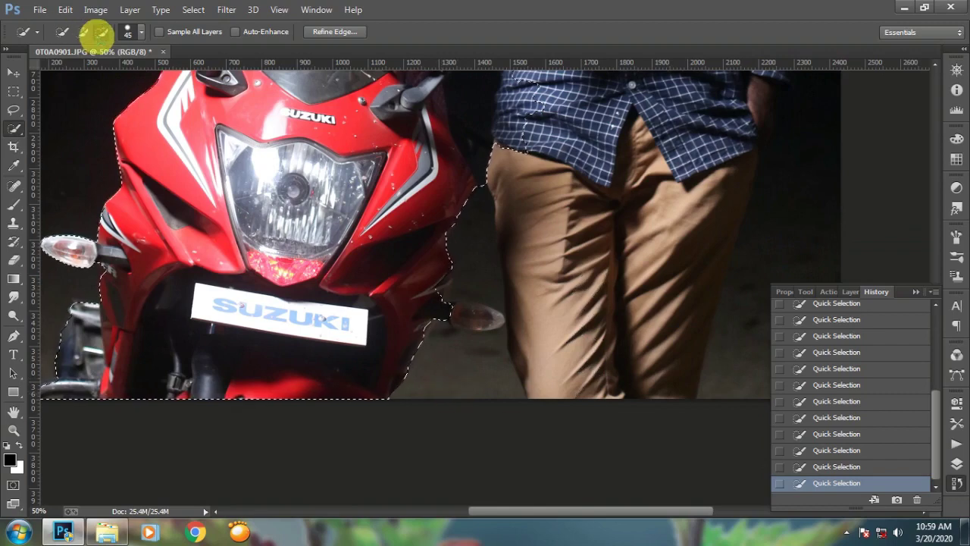
# Add the motorcycle's right turn signal to the selection with a 25 px brush.
pyautogui.click(82, 32)
pyautogui.press('[')
pyautogui.press('[')
pyautogui.press('[')
pyautogui.press('[')
pyautogui.moveTo(448, 324); pyautogui.dragTo(466, 315)
# Refine the selection where the right turn signal joins the fairing, subtracting stray background with a 10 px brush.
pyautogui.click(102, 32)
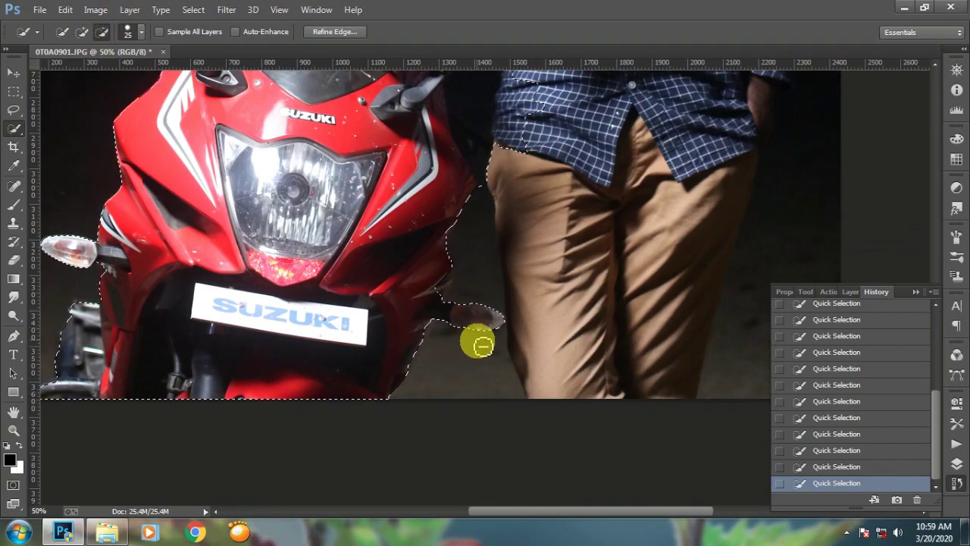
pyautogui.click(82, 32)
pyautogui.click(437, 296)
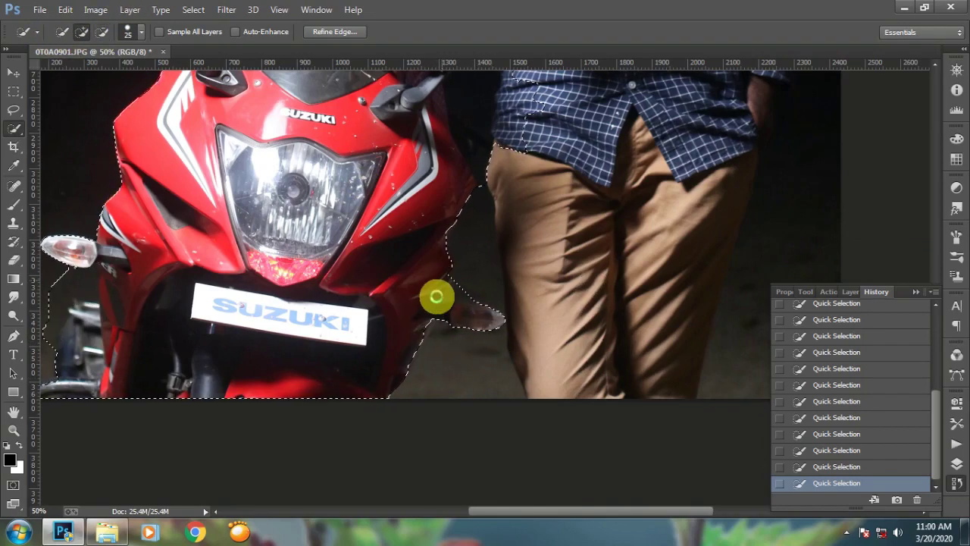
pyautogui.click(101, 32)
pyautogui.press('[')
pyautogui.press('[')
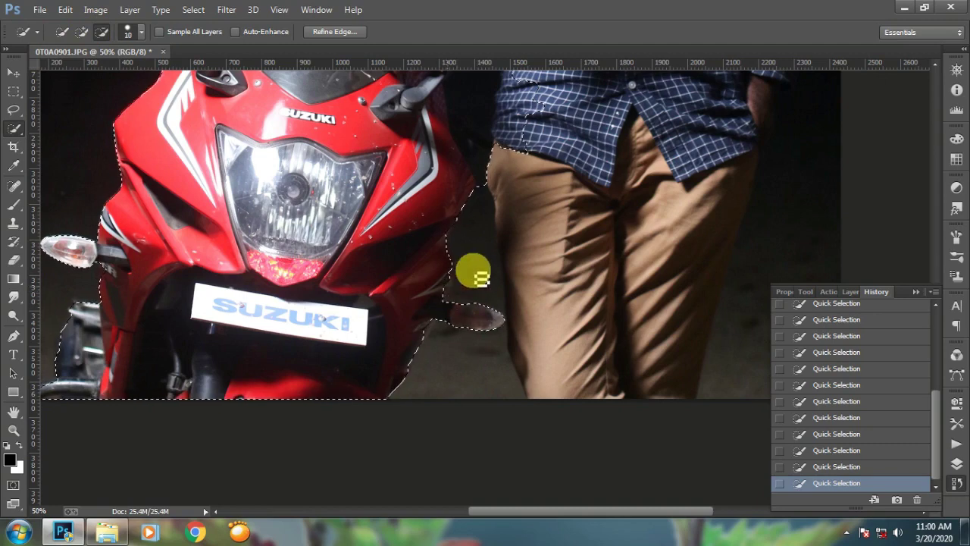
# Try to subtract the shirt area below the right mirror, undo the stroke, and switch back to adding to the selection.
pyautogui.moveTo(521, 81); pyautogui.dragTo(446, 222)
pyautogui.hotkey('ctrl', 'z')
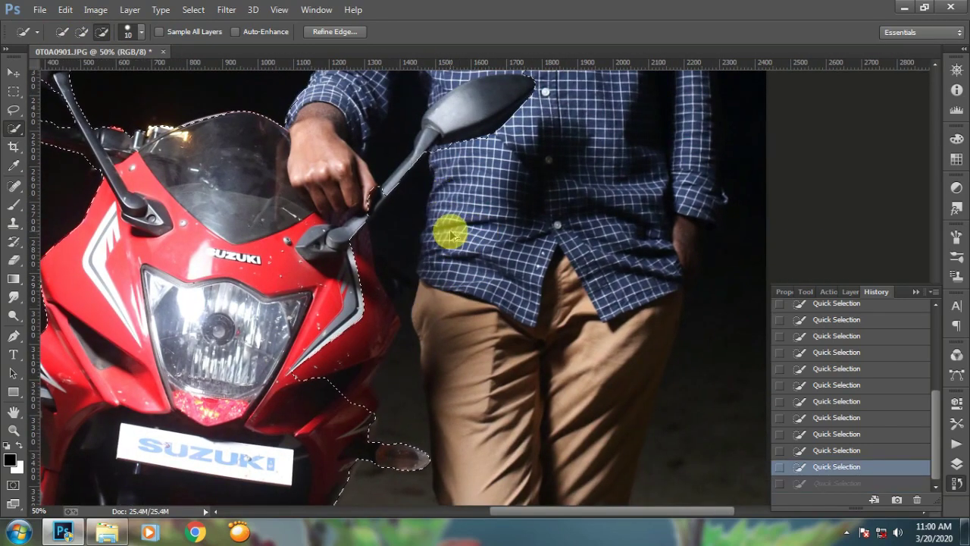
pyautogui.click(443, 148)
pyautogui.click(86, 30)
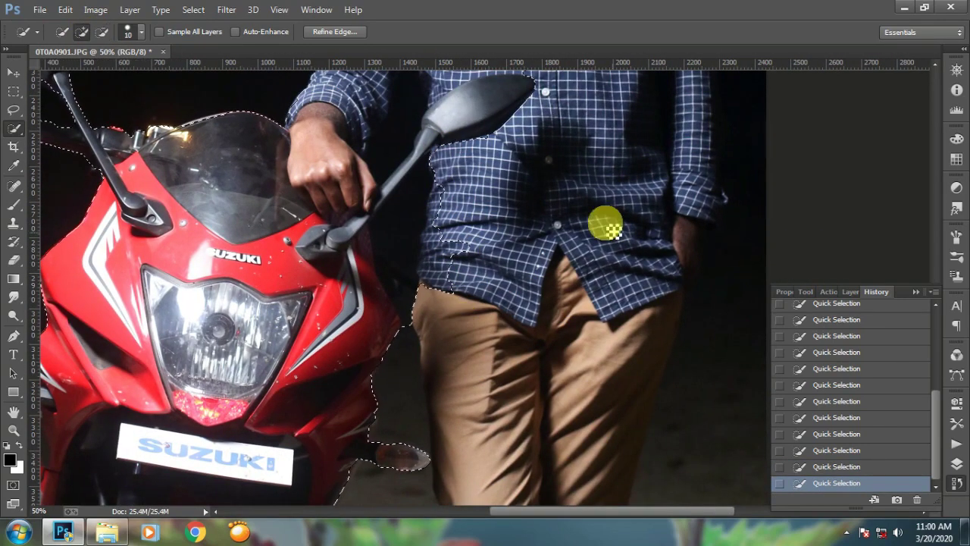
# Add the man's checked shirt and trousers to the selection, starting with a 100 px brush and finishing with a smaller one.
pyautogui.moveTo(505, 242)
pyautogui.mouseDown()
pyautogui.moveTo(472, 131)
pyautogui.moveTo(449, 194)
pyautogui.moveTo(447, 141)
pyautogui.mouseUp()
pyautogui.moveTo(459, 218)
pyautogui.mouseDown()
pyautogui.moveTo(558, 318)
pyautogui.moveTo(470, 338)
pyautogui.moveTo(450, 399)
pyautogui.moveTo(465, 434)
pyautogui.moveTo(487, 407)
pyautogui.mouseUp()
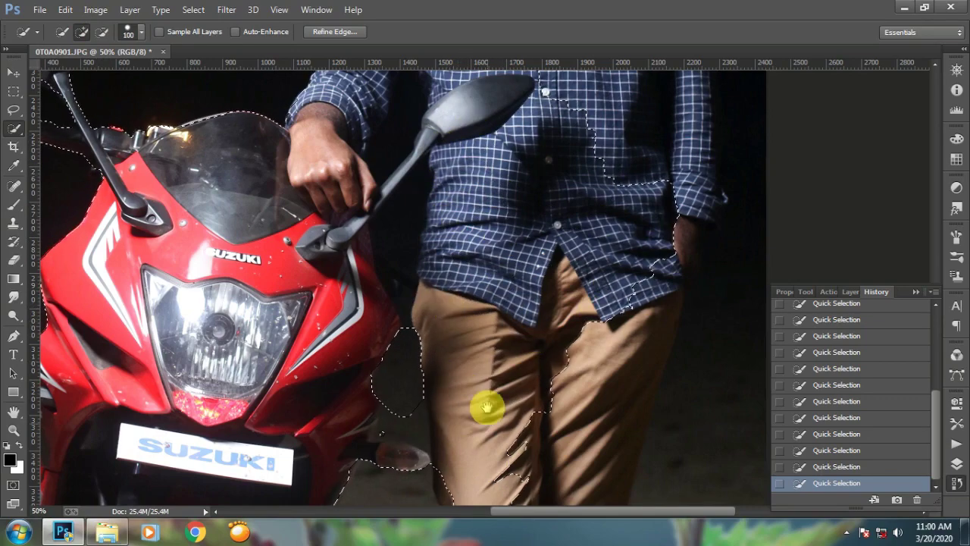
pyautogui.moveTo(477, 487)
pyautogui.mouseDown()
pyautogui.moveTo(450, 258)
pyautogui.moveTo(563, 288)
pyautogui.mouseUp()
pyautogui.moveTo(622, 87)
pyautogui.mouseDown()
pyautogui.moveTo(642, 288)
pyautogui.moveTo(665, 134)
pyautogui.mouseUp()
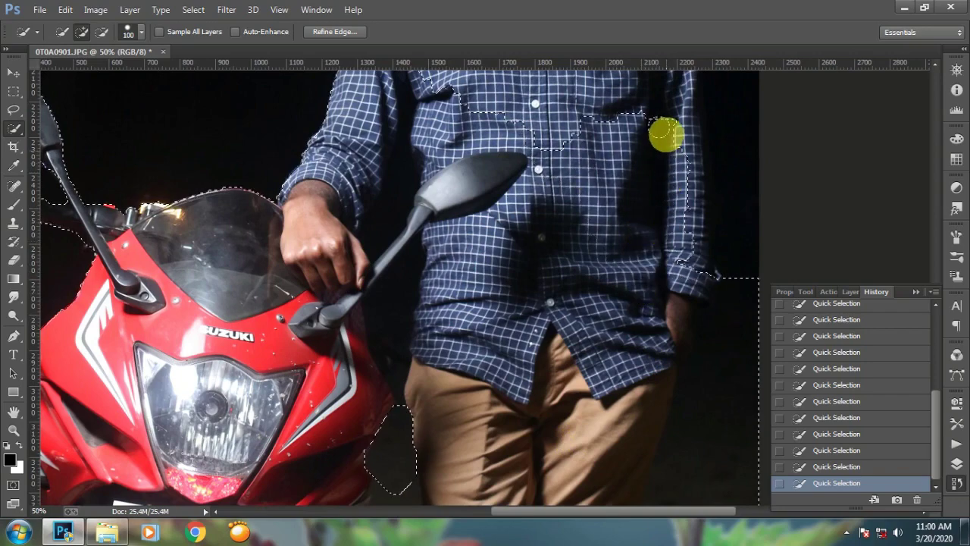
pyautogui.moveTo(693, 278)
pyautogui.mouseDown()
pyautogui.moveTo(664, 111)
pyautogui.moveTo(666, 325)
pyautogui.moveTo(688, 347)
pyautogui.moveTo(665, 213)
pyautogui.moveTo(635, 174)
pyautogui.moveTo(668, 199)
pyautogui.moveTo(603, 236)
pyautogui.moveTo(468, 268)
pyautogui.moveTo(410, 238)
pyautogui.moveTo(537, 156)
pyautogui.moveTo(601, 319)
pyautogui.moveTo(592, 297)
pyautogui.moveTo(523, 298)
pyautogui.moveTo(483, 241)
pyautogui.mouseUp()
pyautogui.press('[')
pyautogui.press('[')
pyautogui.press('[')
pyautogui.moveTo(460, 201)
pyautogui.mouseDown()
pyautogui.moveTo(456, 162)
pyautogui.moveTo(440, 146)
pyautogui.moveTo(484, 127)
pyautogui.moveTo(543, 241)
pyautogui.moveTo(490, 273)
pyautogui.moveTo(482, 203)
pyautogui.moveTo(448, 236)
pyautogui.moveTo(432, 232)
pyautogui.moveTo(492, 216)
pyautogui.moveTo(481, 114)
pyautogui.moveTo(459, 117)
pyautogui.moveTo(514, 113)
pyautogui.mouseUp()
# Subtract the dark background beside the man's pocketed arm and outer leg from the selection, using an enlarged brush.
pyautogui.click(103, 32)
pyautogui.press(']')
pyautogui.press(']')
pyautogui.press(']')
pyautogui.press(']')
pyautogui.press(']')
pyautogui.press(']')
pyautogui.press(']')
pyautogui.press(']')
pyautogui.press(']')
pyautogui.moveTo(748, 230)
pyautogui.mouseDown()
pyautogui.moveTo(601, 116)
pyautogui.moveTo(544, 93)
pyautogui.moveTo(545, 81)
pyautogui.moveTo(602, 207)
pyautogui.moveTo(606, 159)
pyautogui.moveTo(780, 450)
pyautogui.moveTo(615, 144)
pyautogui.moveTo(595, 82)
pyautogui.moveTo(618, 279)
pyautogui.moveTo(605, 430)
pyautogui.moveTo(578, 226)
pyautogui.moveTo(540, 423)
pyautogui.mouseUp()
# Add the outer trouser leg, pocketed hand and adjoining sleeve edge to the selection with a 35 px brush.
pyautogui.click(83, 32)
pyautogui.press('[')
pyautogui.press('[')
pyautogui.press('[')
pyautogui.press('[')
pyautogui.press('[')
pyautogui.press('[')
pyautogui.press('[')
pyautogui.press('[')
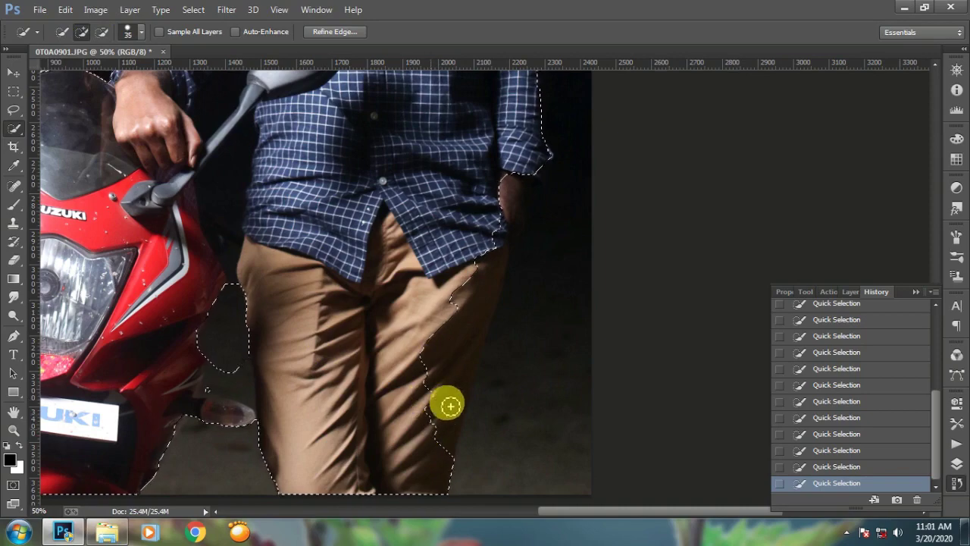
pyautogui.moveTo(451, 406)
pyautogui.mouseDown()
pyautogui.moveTo(510, 231)
pyautogui.moveTo(518, 195)
pyautogui.mouseUp()
pyautogui.moveTo(558, 145); pyautogui.dragTo(544, 289)
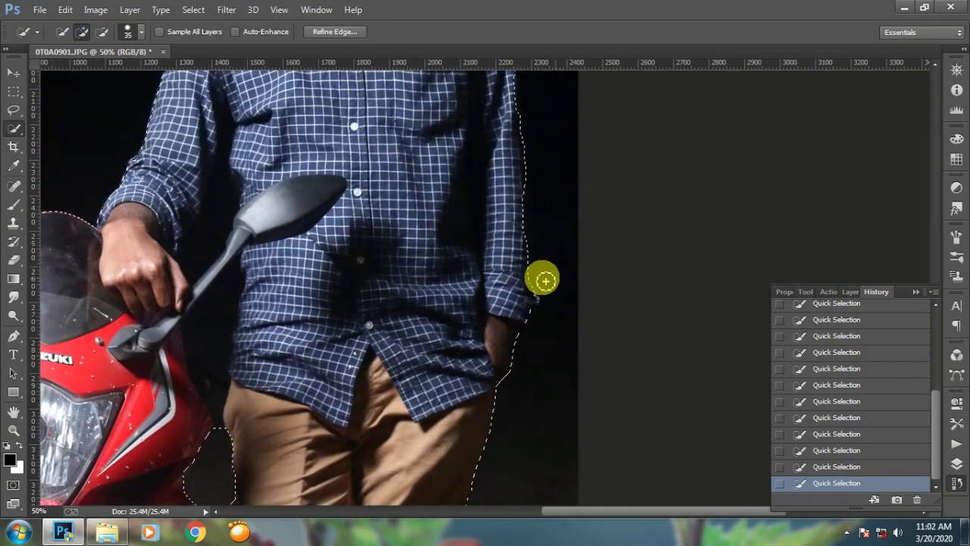
pyautogui.moveTo(527, 125); pyautogui.dragTo(552, 380)
# Complete the selection at the back of the hair and subtract the background between neck and collar with a 15 px brush.
pyautogui.moveTo(521, 270)
pyautogui.mouseDown()
pyautogui.moveTo(517, 255)
pyautogui.moveTo(517, 284)
pyautogui.mouseUp()
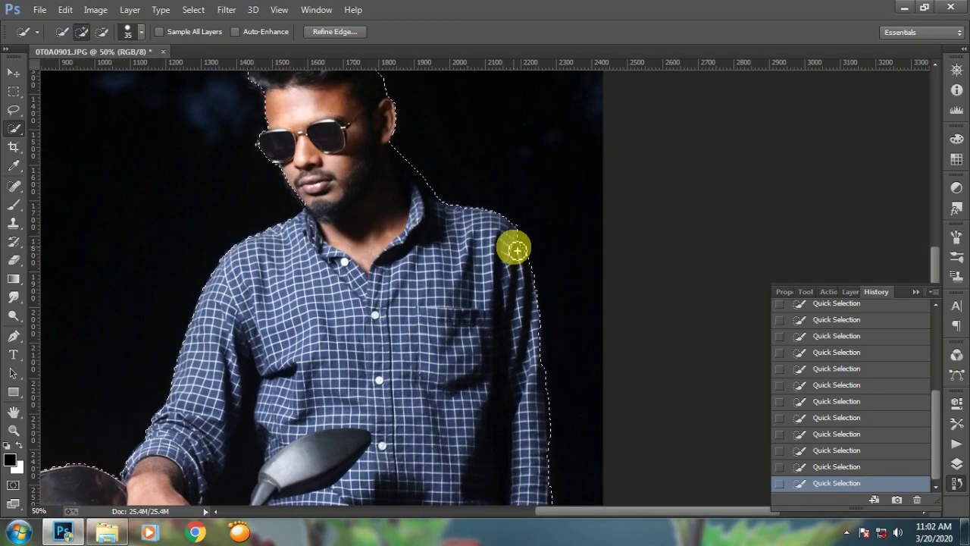
pyautogui.moveTo(406, 171); pyautogui.dragTo(420, 296)
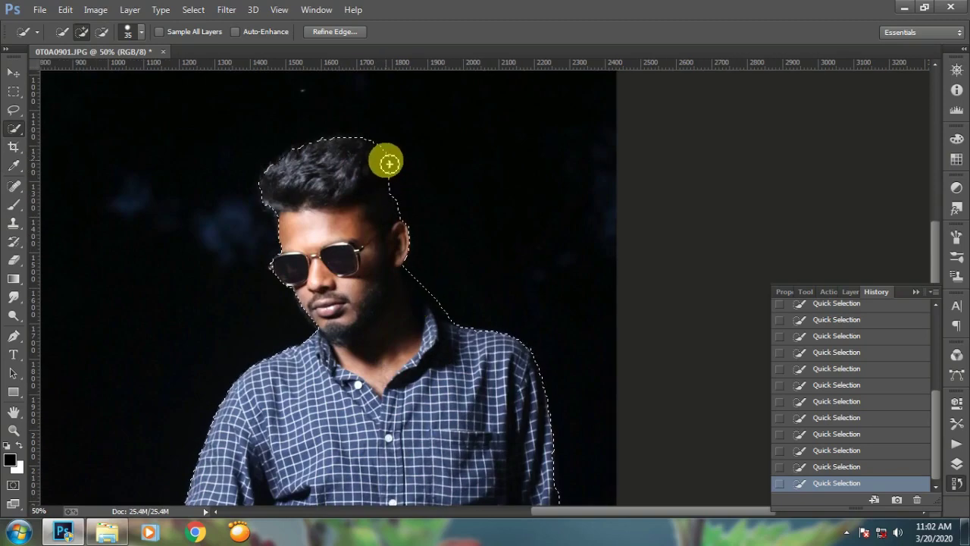
pyautogui.click(102, 31)
pyautogui.press('[')
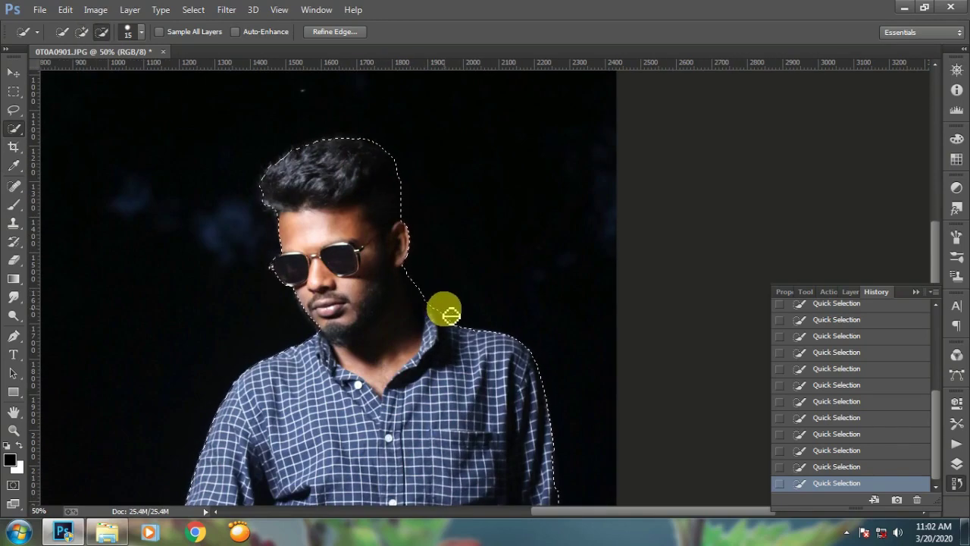
pyautogui.moveTo(420, 271); pyautogui.dragTo(414, 291)
pyautogui.hotkey('ctrl', '+')
pyautogui.hotkey('ctrl', '+')
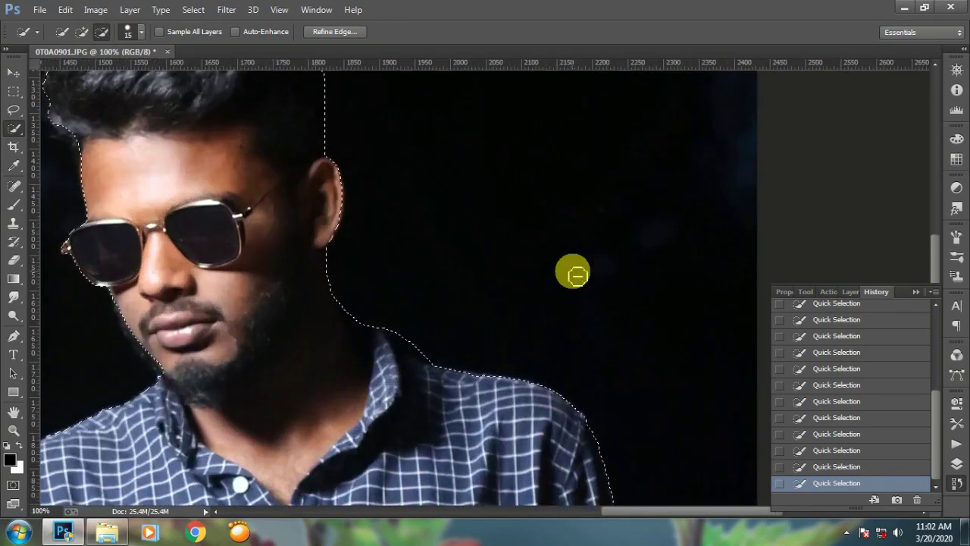
# Undo the last selection stroke and add the bearded jaw edge to the selection with an 8 px brush.
pyautogui.moveTo(578, 276); pyautogui.dragTo(798, 274)
pyautogui.press('[')
pyautogui.press('[')
pyautogui.press('[')
pyautogui.hotkey('ctrl', 'z')
pyautogui.click(82, 32)
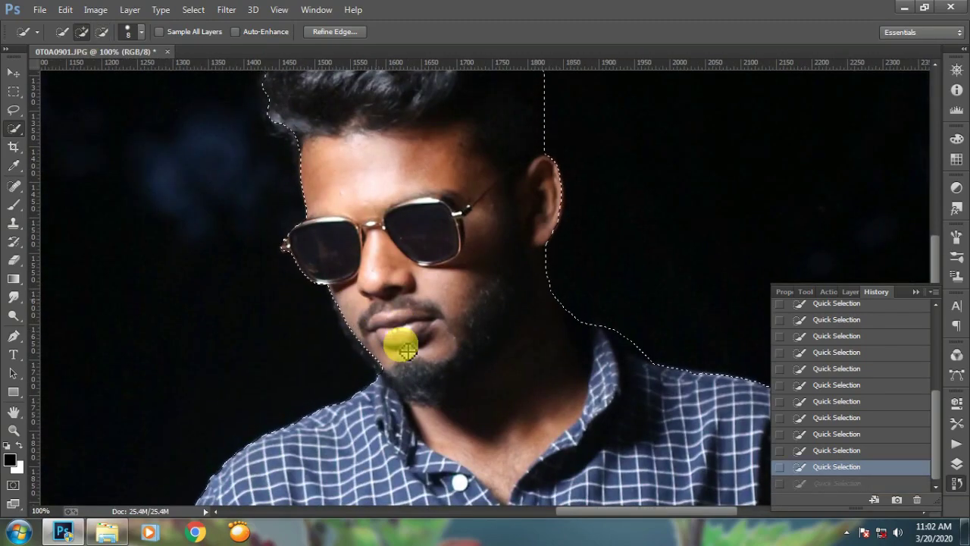
pyautogui.moveTo(364, 345); pyautogui.dragTo(377, 365)
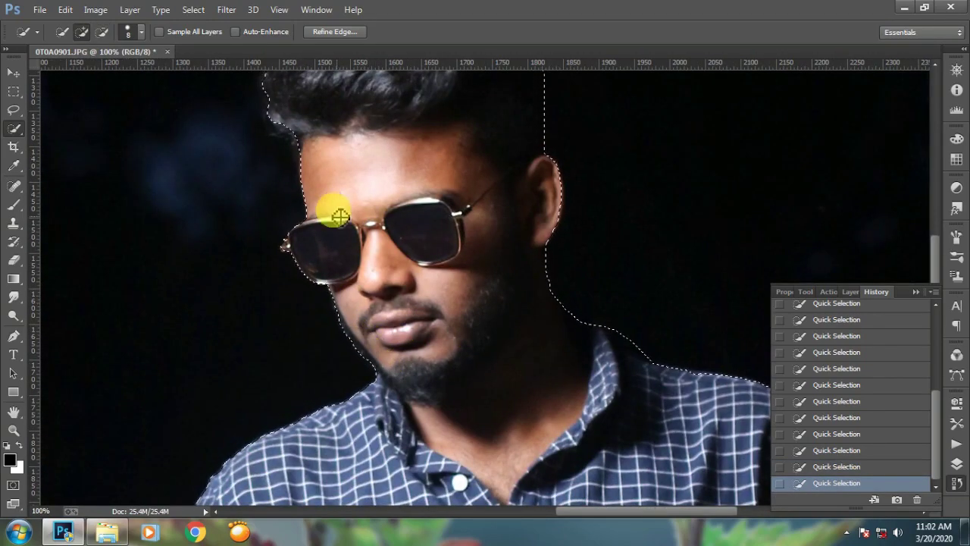
# Subtract the remaining background between the motorcycle fairing and the trousers from the selection with the 8 px brush.
pyautogui.moveTo(565, 385); pyautogui.dragTo(595, 13)
pyautogui.moveTo(303, 448); pyautogui.dragTo(541, 292)
pyautogui.moveTo(381, 394); pyautogui.dragTo(257, 95)
pyautogui.moveTo(422, 268); pyautogui.dragTo(434, 101)
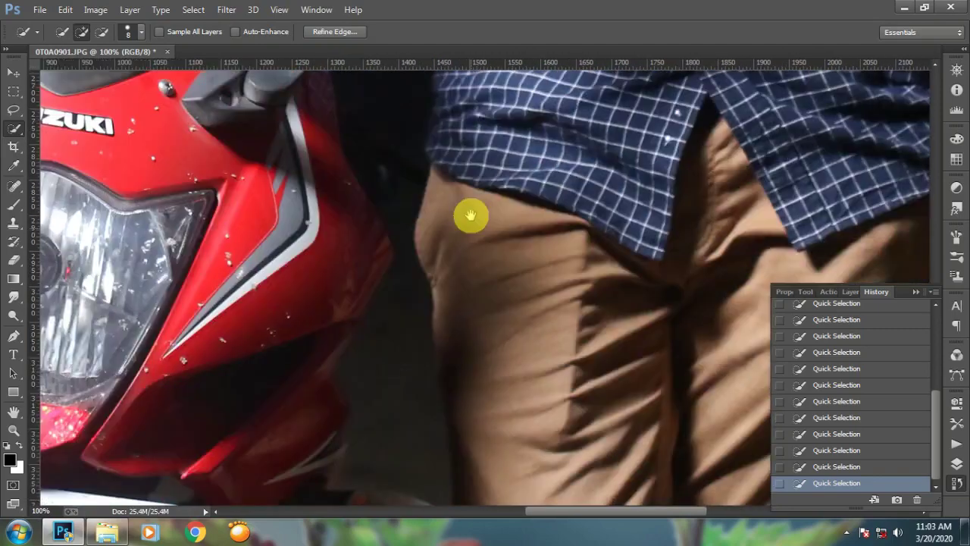
pyautogui.moveTo(471, 216); pyautogui.dragTo(436, 83)
pyautogui.click(102, 32)
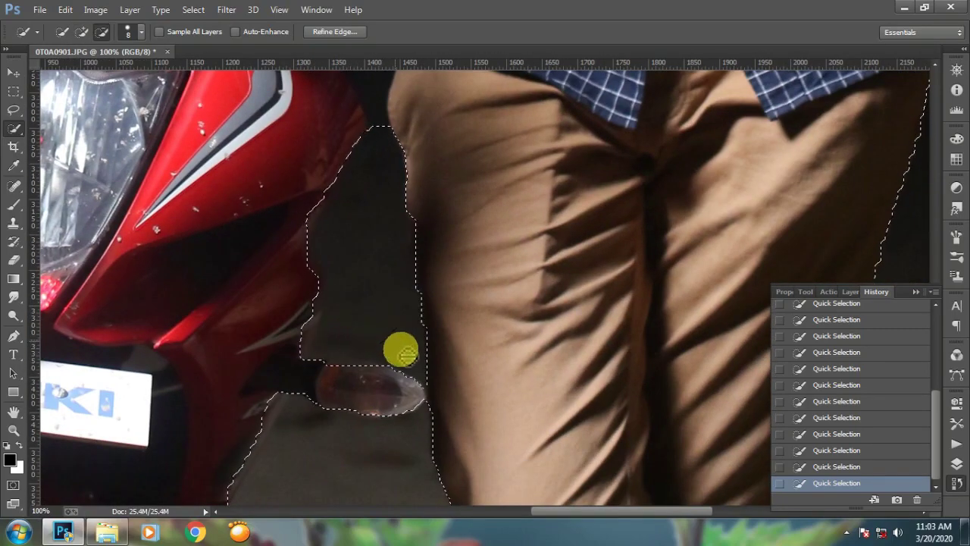
pyautogui.moveTo(381, 119)
pyautogui.mouseDown()
pyautogui.moveTo(422, 470)
pyautogui.moveTo(401, 414)
pyautogui.mouseUp()
pyautogui.moveTo(390, 380)
pyautogui.mouseDown()
pyautogui.moveTo(373, 251)
pyautogui.moveTo(387, 180)
pyautogui.moveTo(358, 184)
pyautogui.mouseUp()
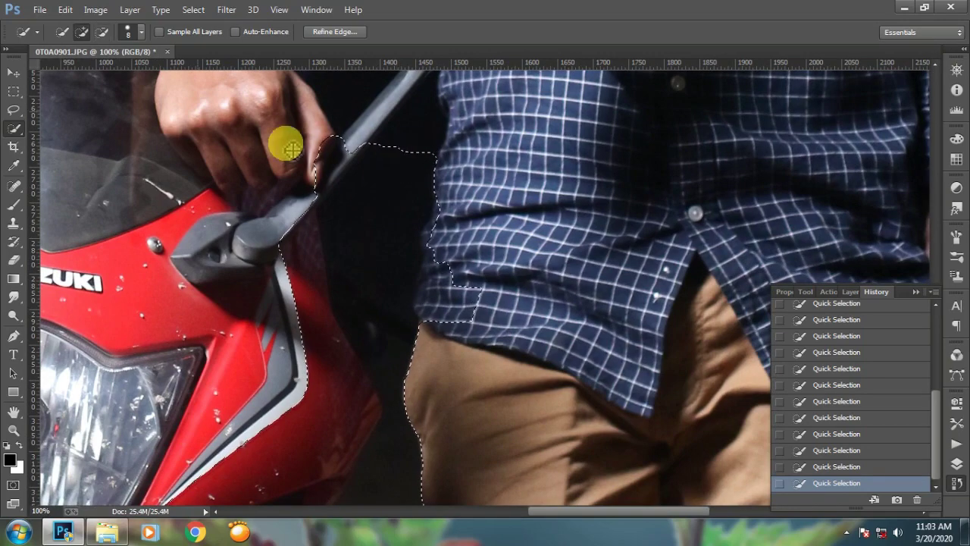
# Add the wrongly excluded fairing, fingertips and shirt edge back to the selection with the 8 px brush.
pyautogui.moveTo(292, 149)
pyautogui.mouseDown()
pyautogui.moveTo(346, 147)
pyautogui.moveTo(335, 198)
pyautogui.moveTo(301, 241)
pyautogui.moveTo(349, 432)
pyautogui.moveTo(459, 324)
pyautogui.moveTo(436, 274)
pyautogui.moveTo(437, 239)
pyautogui.moveTo(429, 279)
pyautogui.mouseUp()
pyautogui.moveTo(414, 392)
pyautogui.mouseDown()
pyautogui.moveTo(417, 195)
pyautogui.moveTo(394, 84)
pyautogui.mouseUp()
pyautogui.moveTo(326, 462); pyautogui.dragTo(315, 497)
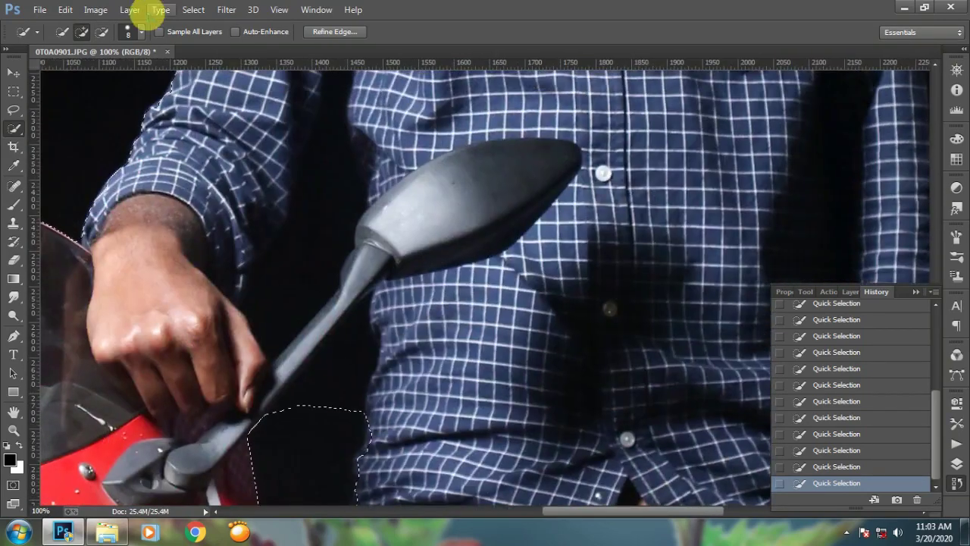
# Refine the background gap between the mirror stem and the shirt with a 6 px brush, undoing the last stroke.
pyautogui.moveTo(333, 398); pyautogui.dragTo(342, 368)
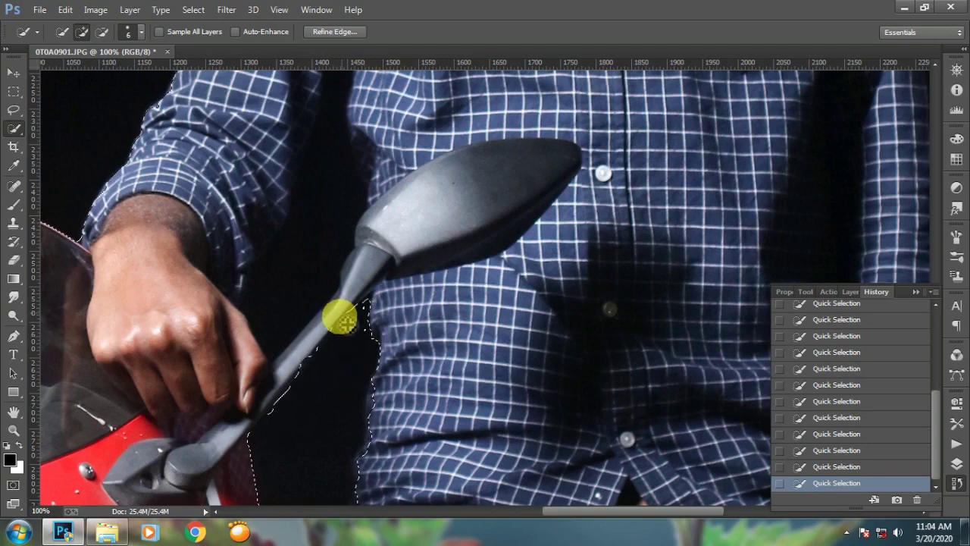
pyautogui.moveTo(324, 345); pyautogui.dragTo(309, 359)
pyautogui.hotkey('ctrl', 'z')
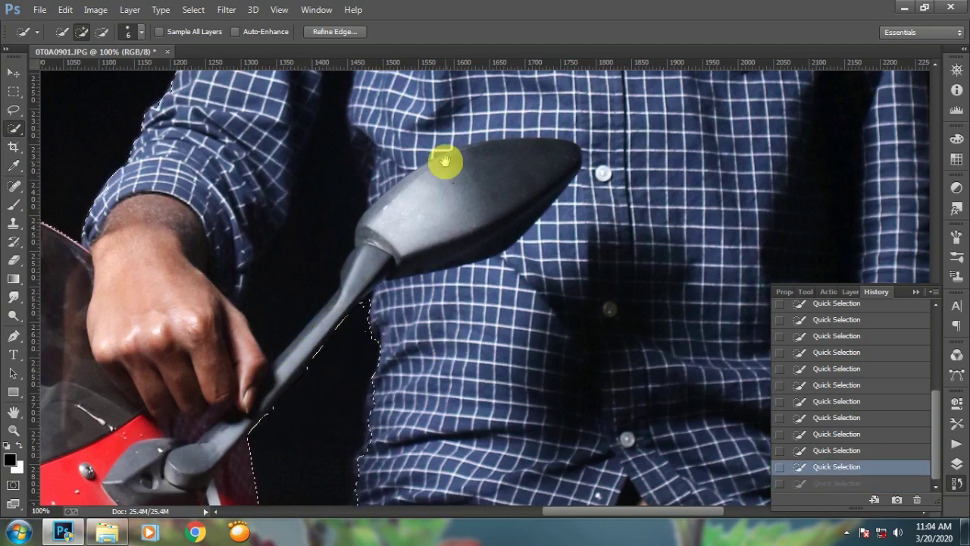
# Subtract the background between the man's forearm and the mirror stem from the selection with a 15 px brush.
pyautogui.moveTo(444, 161); pyautogui.dragTo(481, 263)
pyautogui.hotkey('ctrl', '-')
pyautogui.hotkey('ctrl', '-')
pyautogui.hotkey('ctrl', '-')
pyautogui.hotkey('ctrl', '-')
pyautogui.hotkey('ctrl', '-')
pyautogui.hotkey('ctrl', '+')
pyautogui.hotkey('ctrl', '+')
pyautogui.hotkey('ctrl', '+')
pyautogui.hotkey('ctrl', '+')
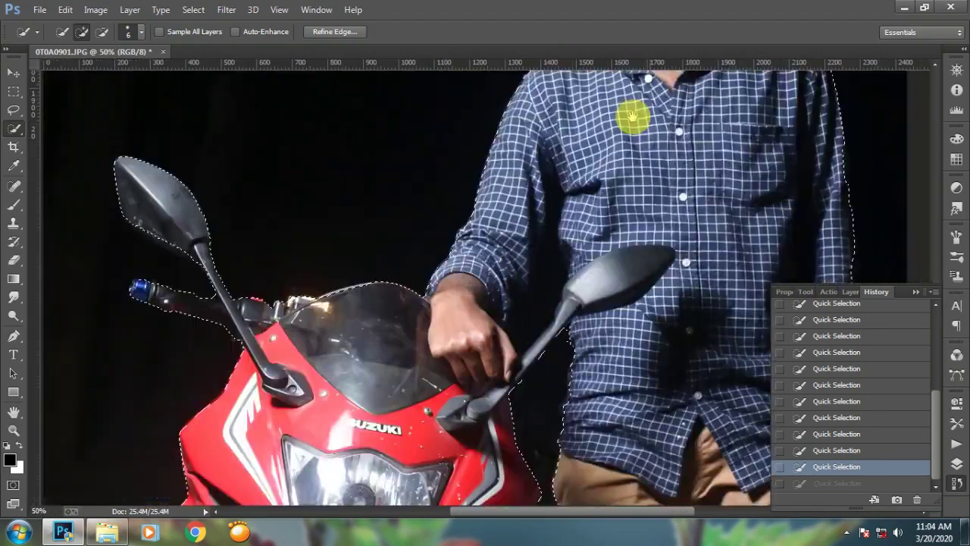
pyautogui.press('[')
pyautogui.press('[')
pyautogui.press('[')
pyautogui.click(547, 345)
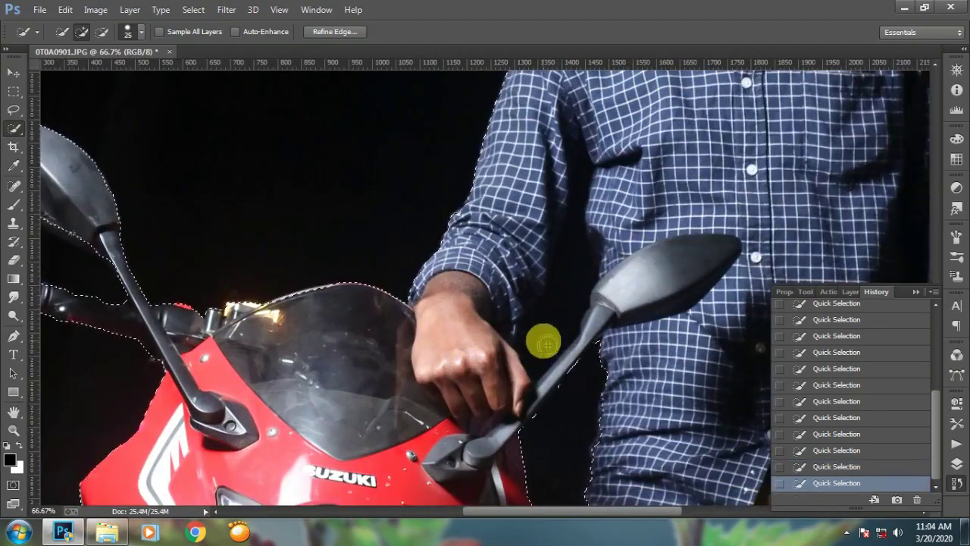
pyautogui.click(581, 250)
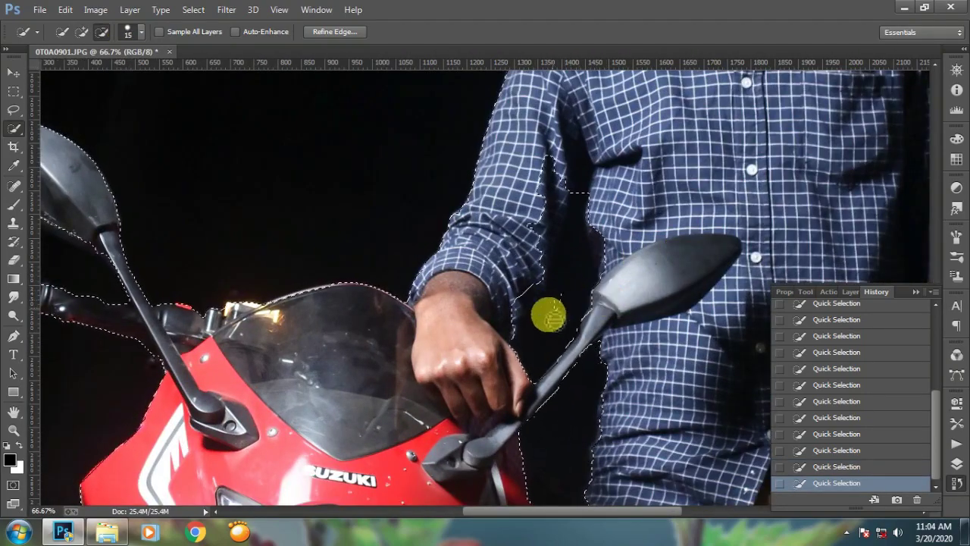
# Restore the sleeve edge to the selection and subtract the gap beside the mirror stem with a 9 px brush.
pyautogui.click(82, 31)
pyautogui.click(538, 288)
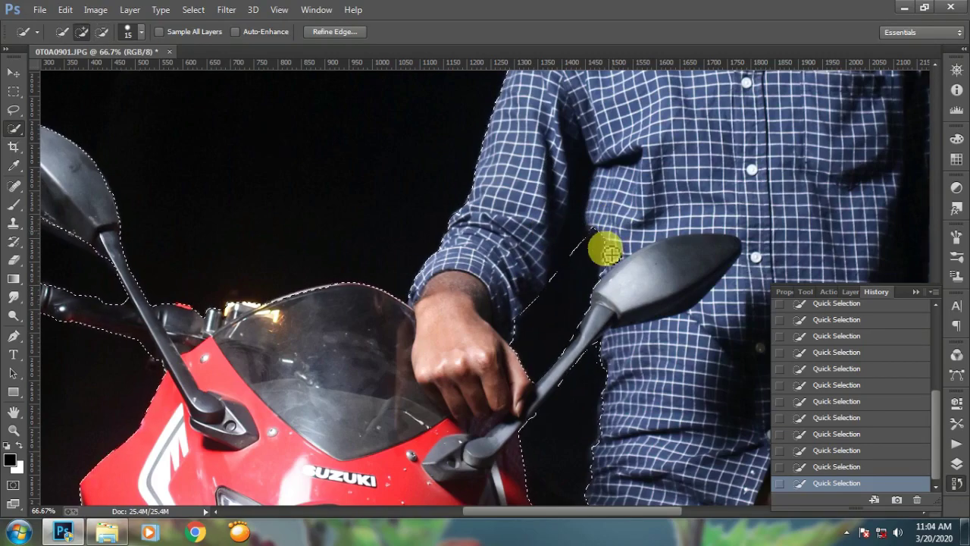
pyautogui.click(102, 32)
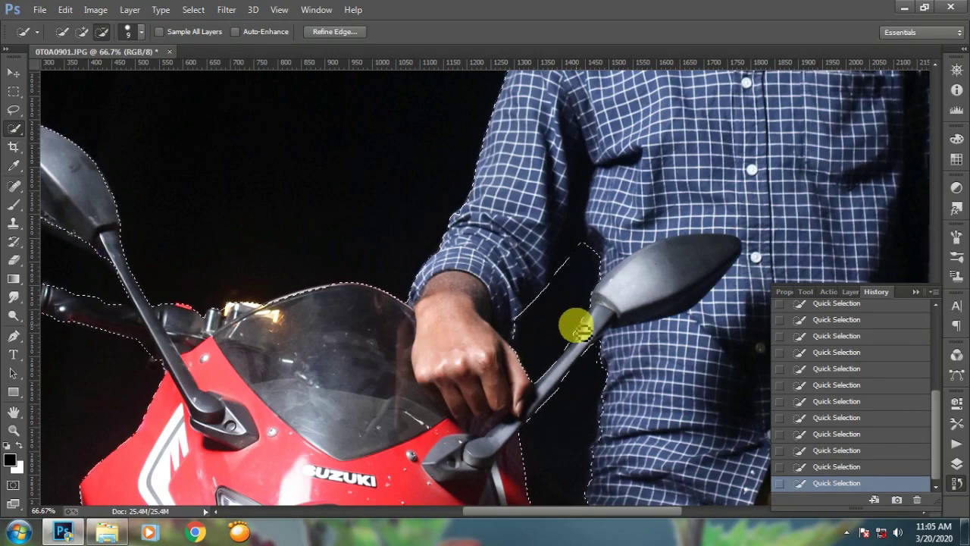
pyautogui.press('[')
pyautogui.press('[')
pyautogui.moveTo(567, 351)
pyautogui.mouseDown()
pyautogui.moveTo(546, 276)
pyautogui.moveTo(572, 241)
pyautogui.mouseUp()
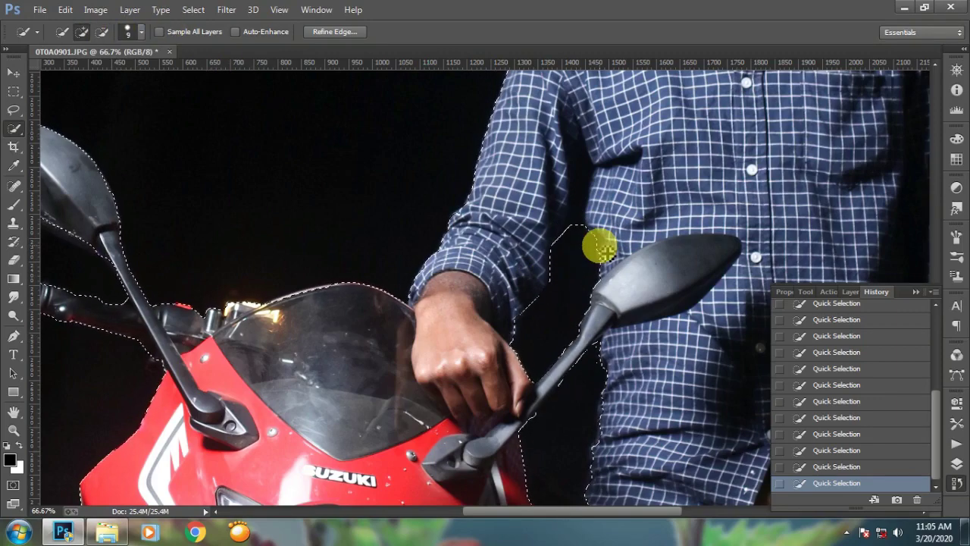
pyautogui.click(82, 32)
# Copy the selected motorcycle and man onto a new layer.
pyautogui.hotkey('ctrl', '-')
pyautogui.hotkey('ctrl', '-')
pyautogui.hotkey('ctrl', '-')
pyautogui.hotkey('ctrl', '-')
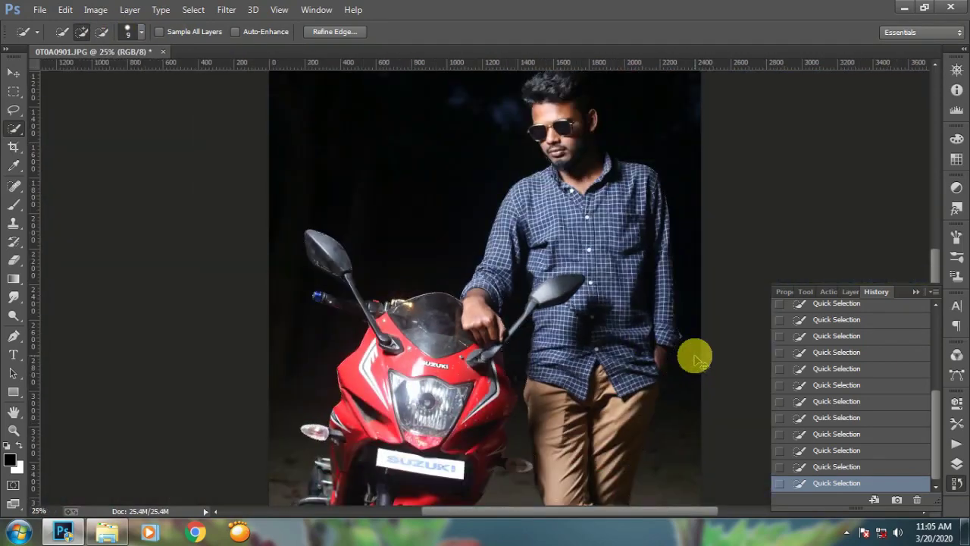
pyautogui.press('F7')
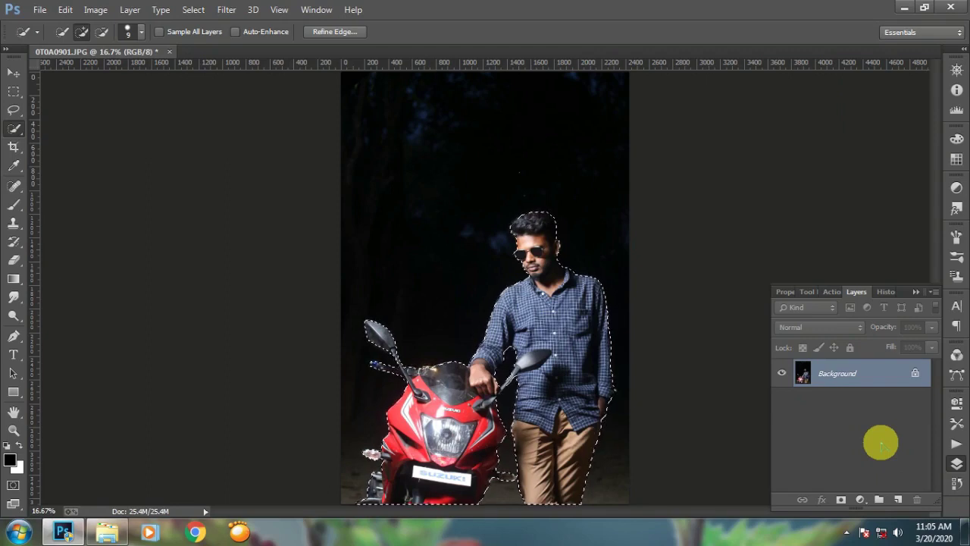
pyautogui.hotkey('ctrl', 'j')
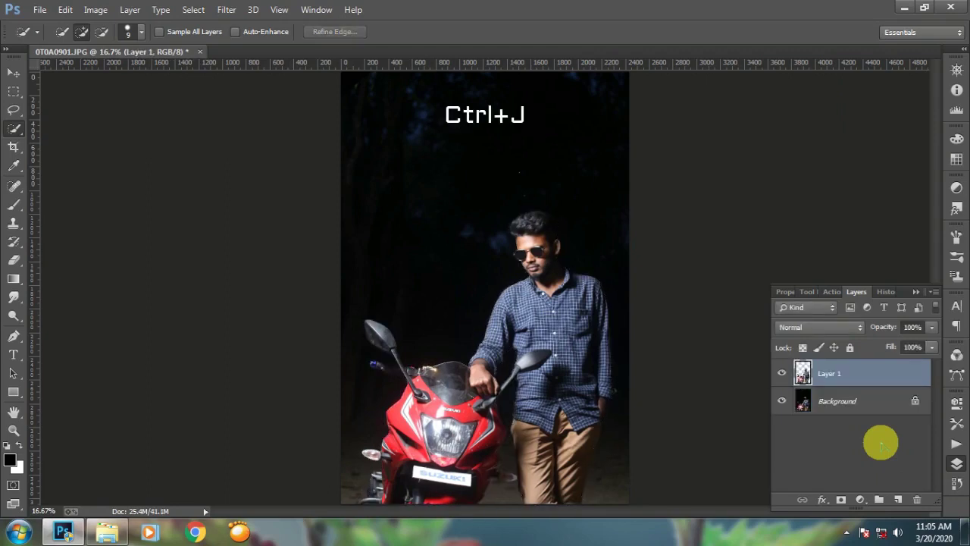
# Load the outline of Layer 1 as a selection and expand it.
pyautogui.click(783, 374)
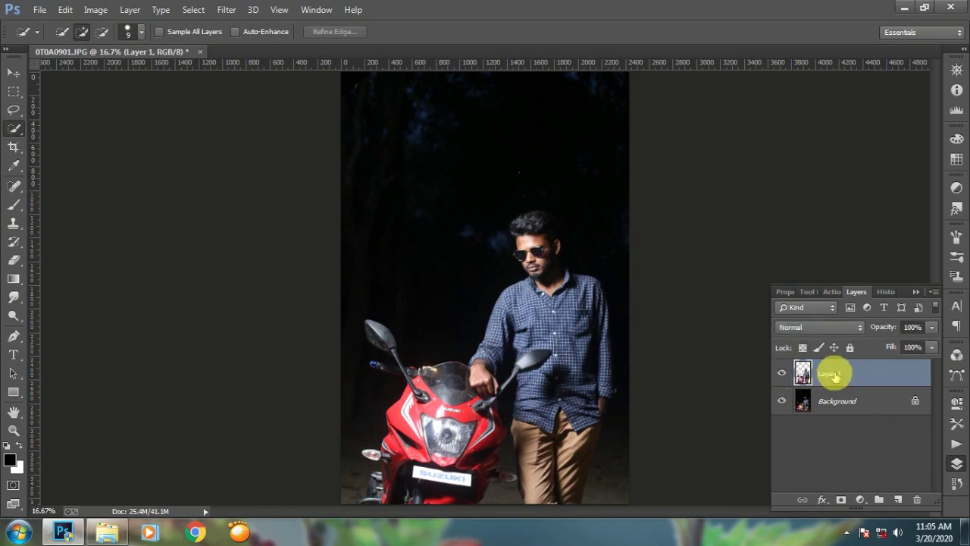
pyautogui.keyDown('ctrl'); pyautogui.click(802, 374); pyautogui.keyUp('ctrl')
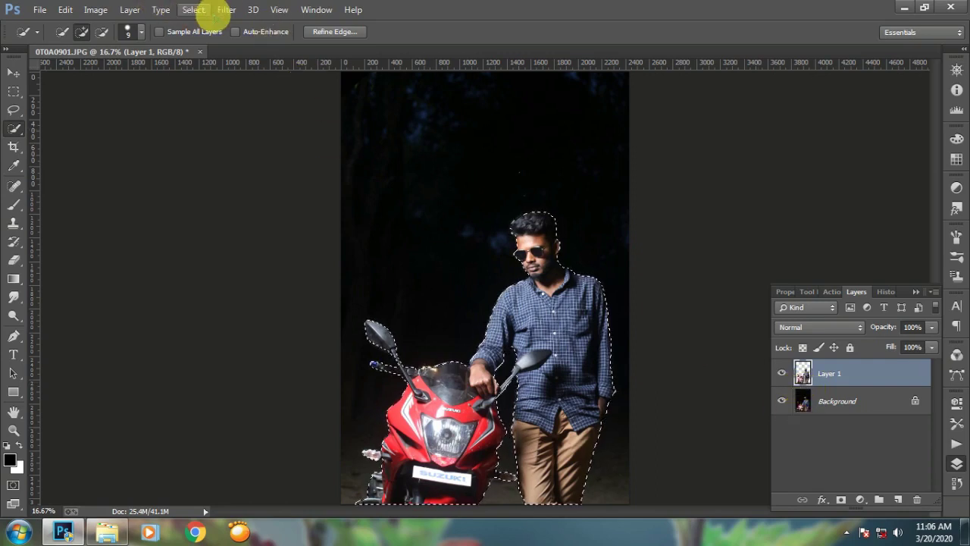
pyautogui.click(228, 9)
pyautogui.moveTo(194, 10)
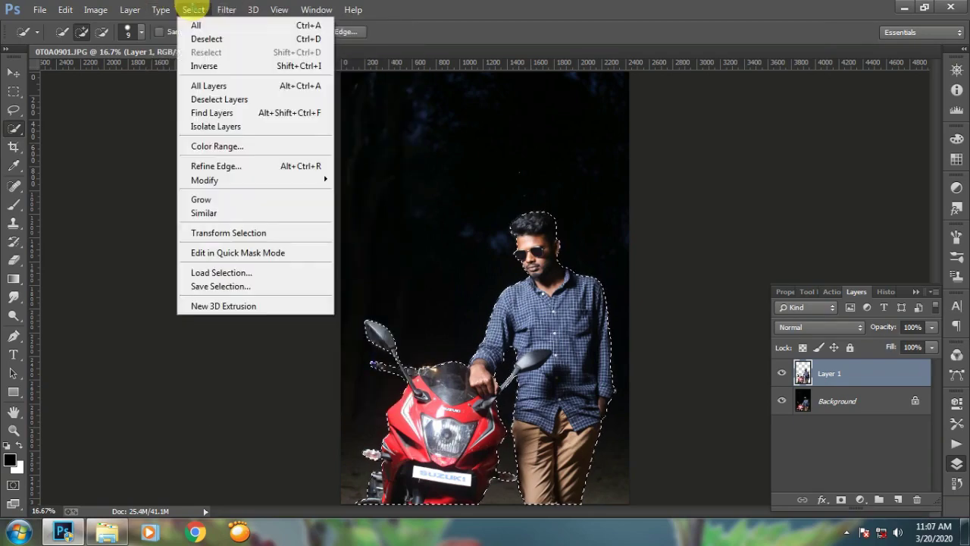
pyautogui.moveTo(238, 182)
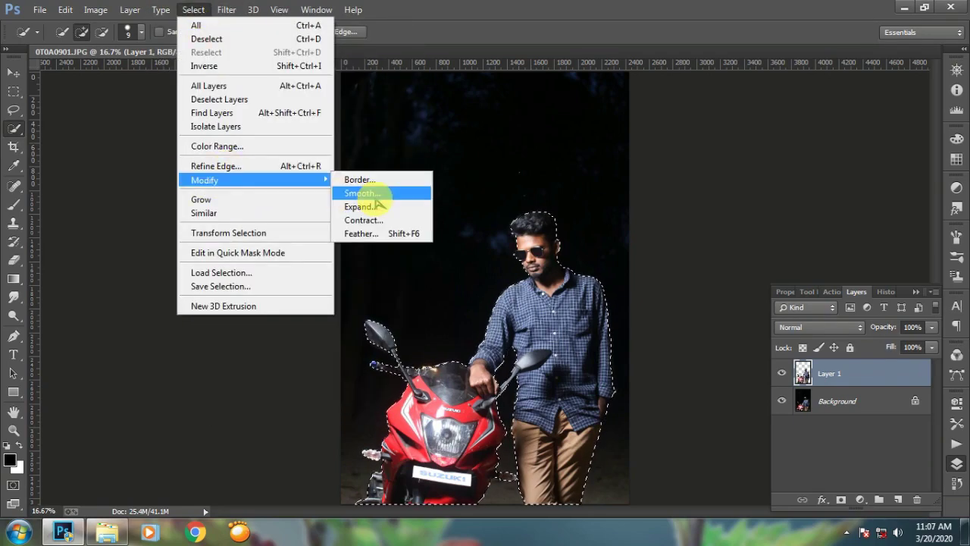
pyautogui.click(362, 206)
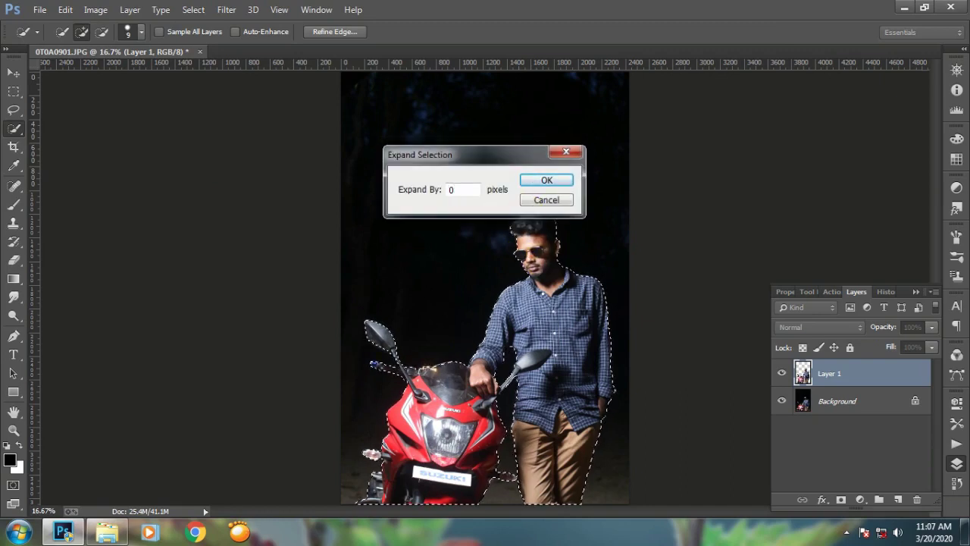
pyautogui.click(566, 182)
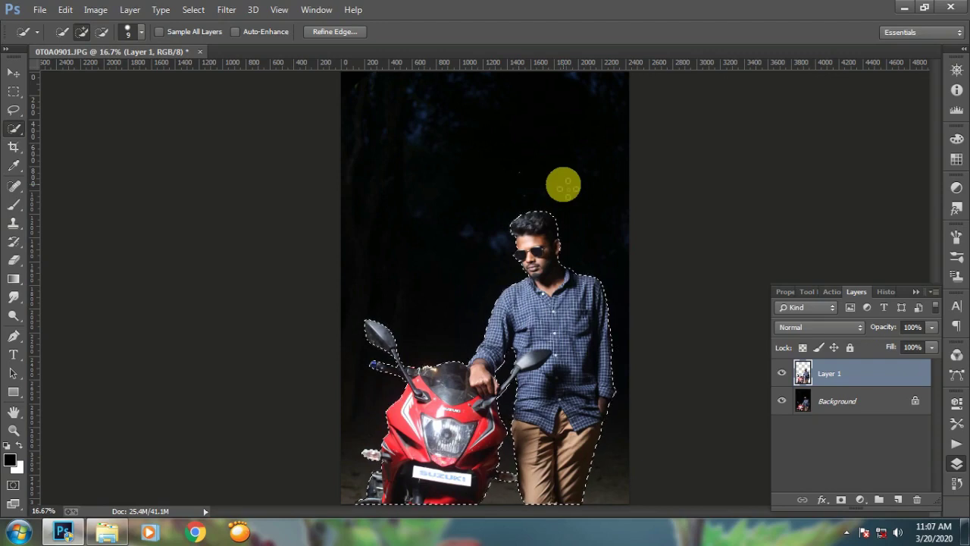
# Fill the selection on the Background layer using Content-Aware, Normal mode and 100% opacity, and toggle Layer 1's visibility to check it.
pyautogui.click(827, 402)
pyautogui.click(66, 9)
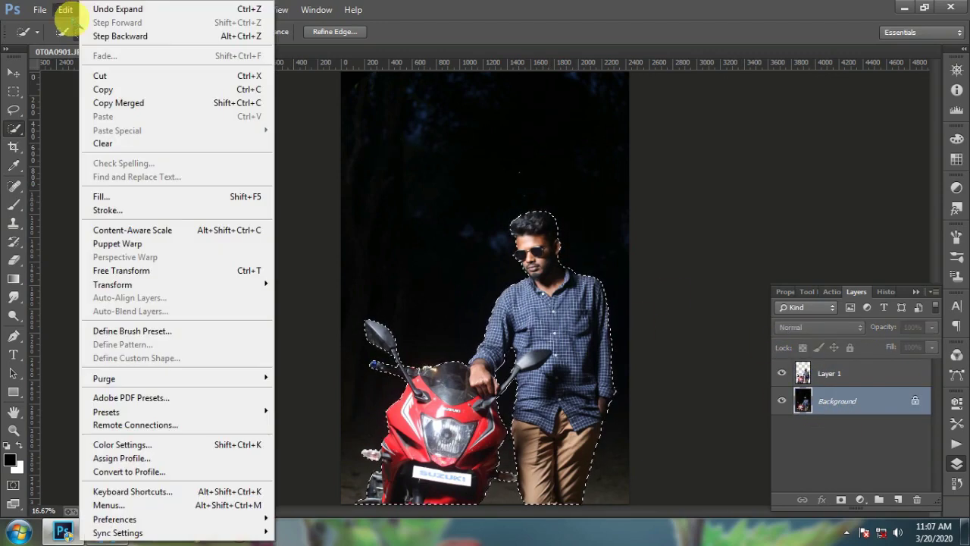
pyautogui.click(208, 198)
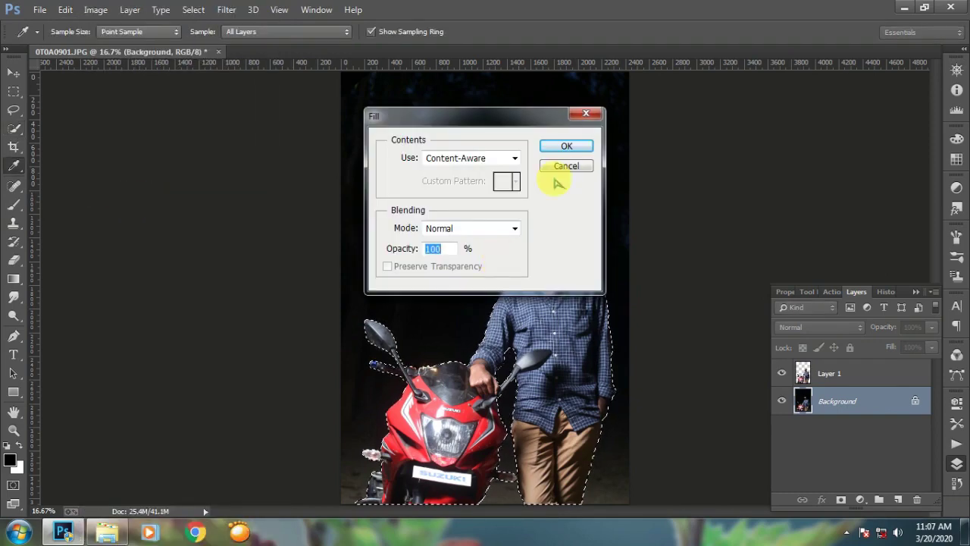
pyautogui.click(567, 145)
pyautogui.press('w')
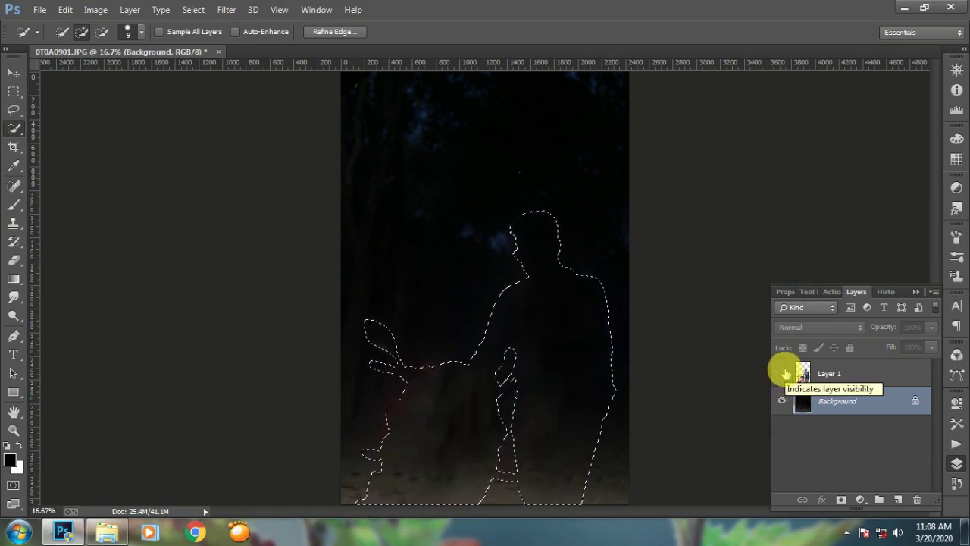
pyautogui.click(785, 373)
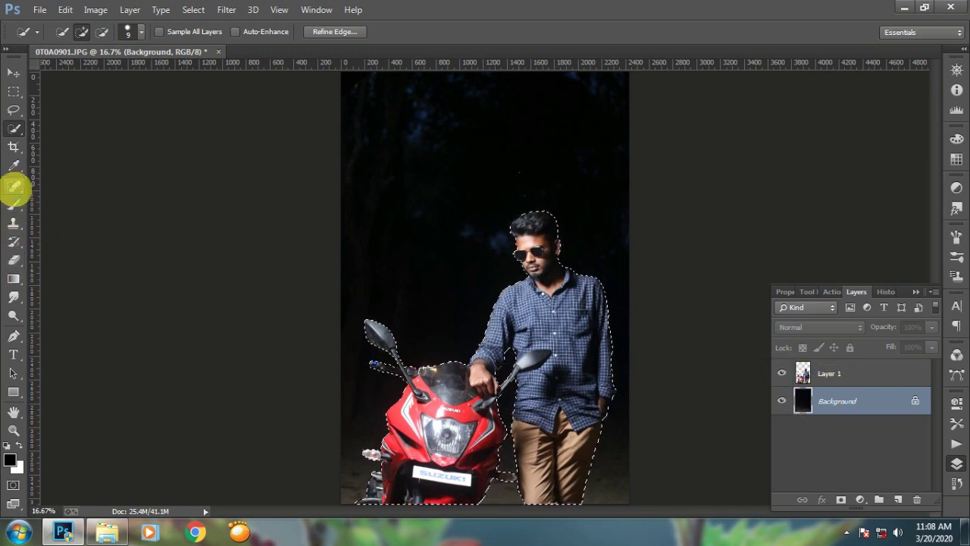
# Set up the Brush tool with a near-black foreground colour, 100% opacity and 100% flow.
pyautogui.click(14, 203)
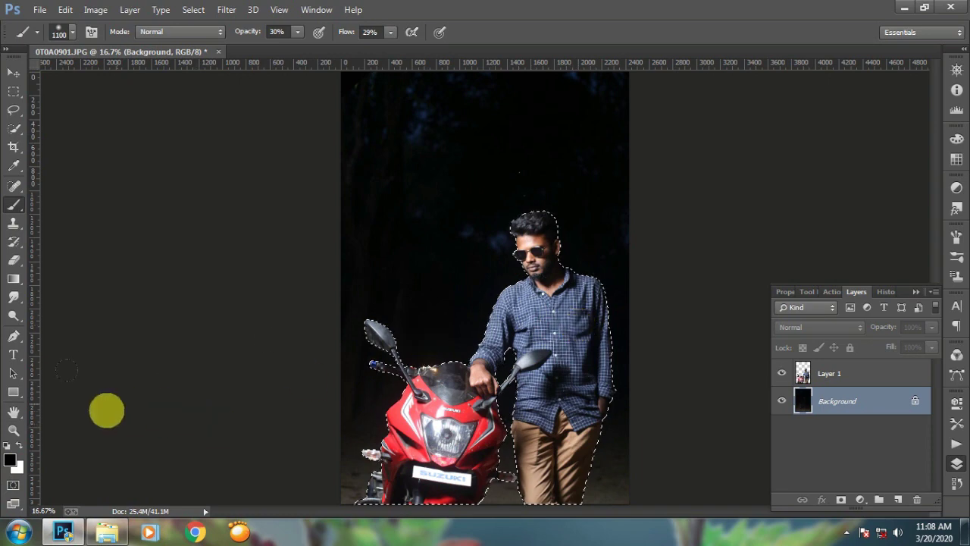
pyautogui.click(9, 459)
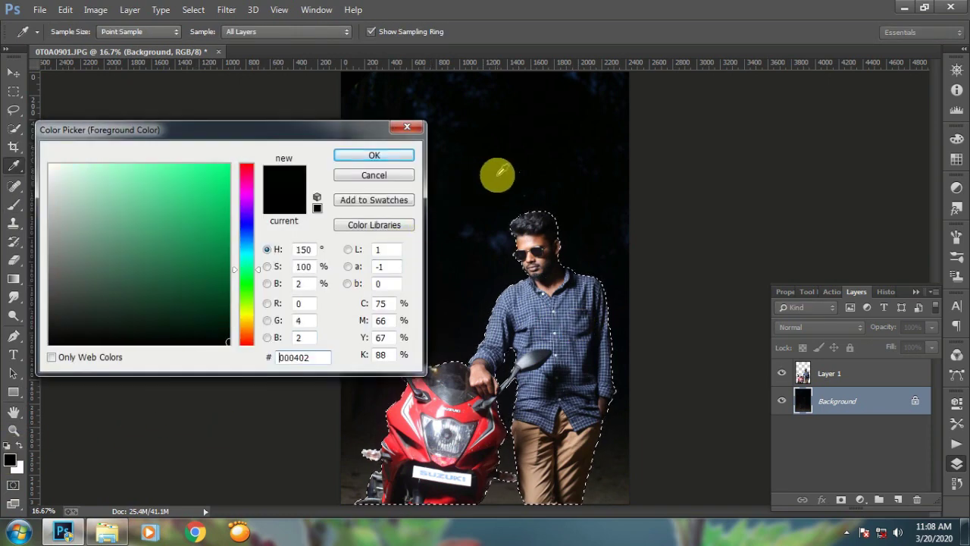
pyautogui.click(397, 157)
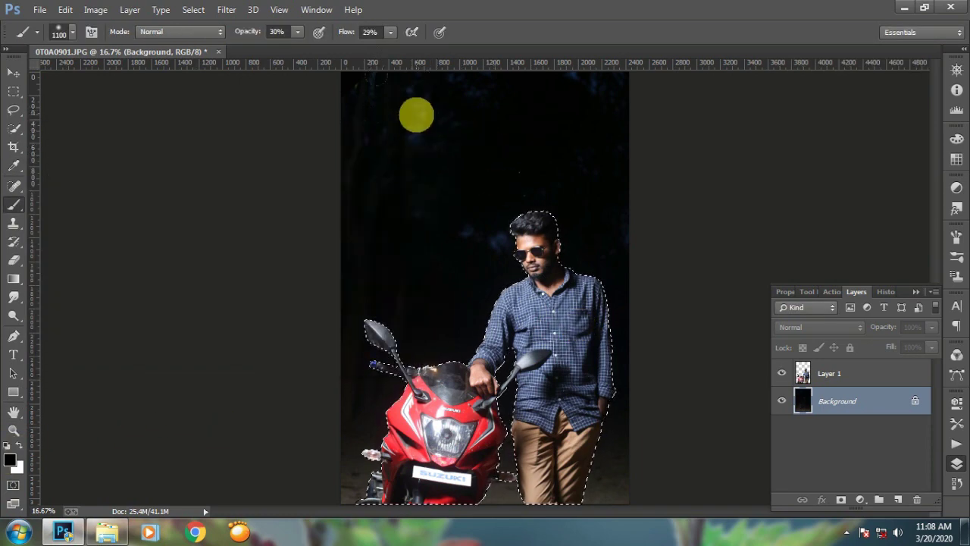
pyautogui.click(298, 32)
pyautogui.moveTo(307, 48); pyautogui.dragTo(514, 59)
pyautogui.click(390, 32)
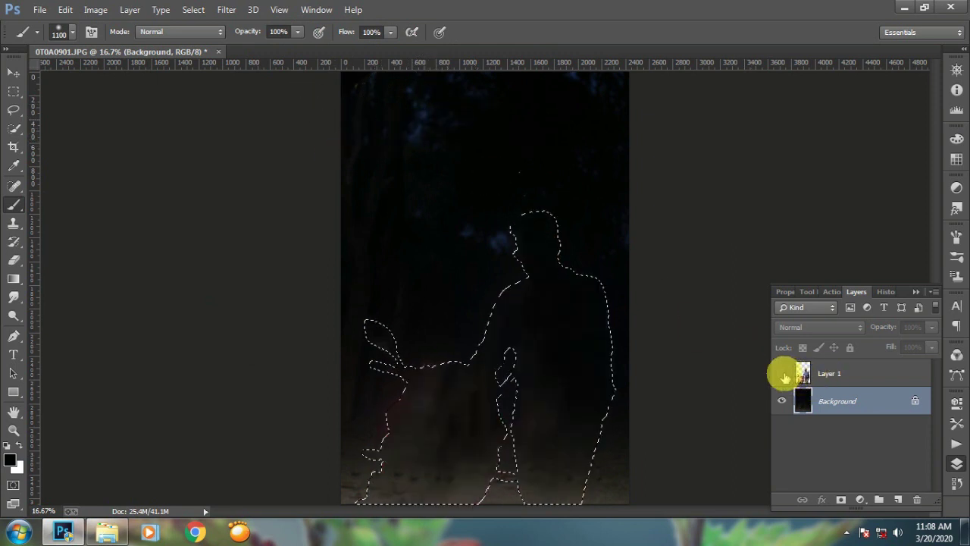
# Show Layer 1 again and clear the selection around the motorcycle and man, keeping the Brush tool ready.
pyautogui.click(782, 373)
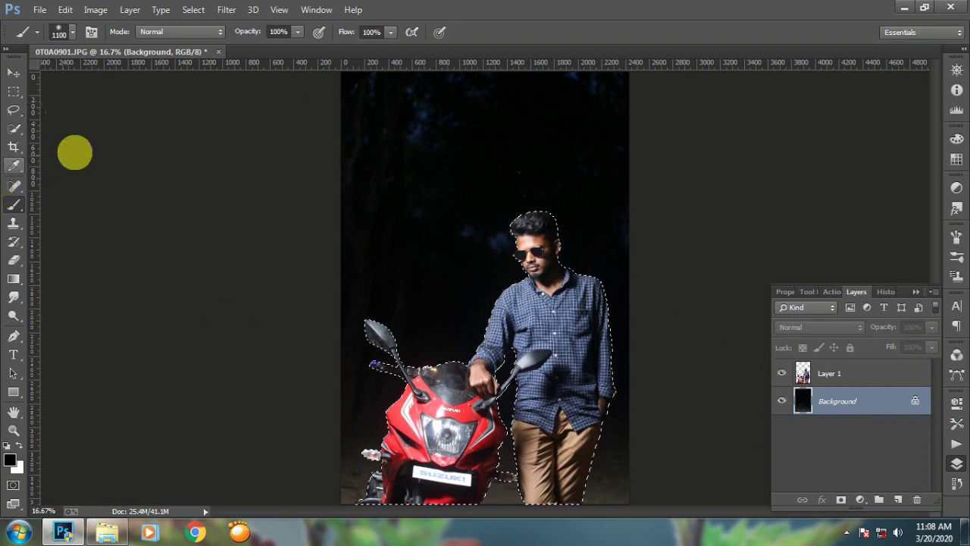
pyautogui.moveTo(13, 131); pyautogui.dragTo(113, 144)
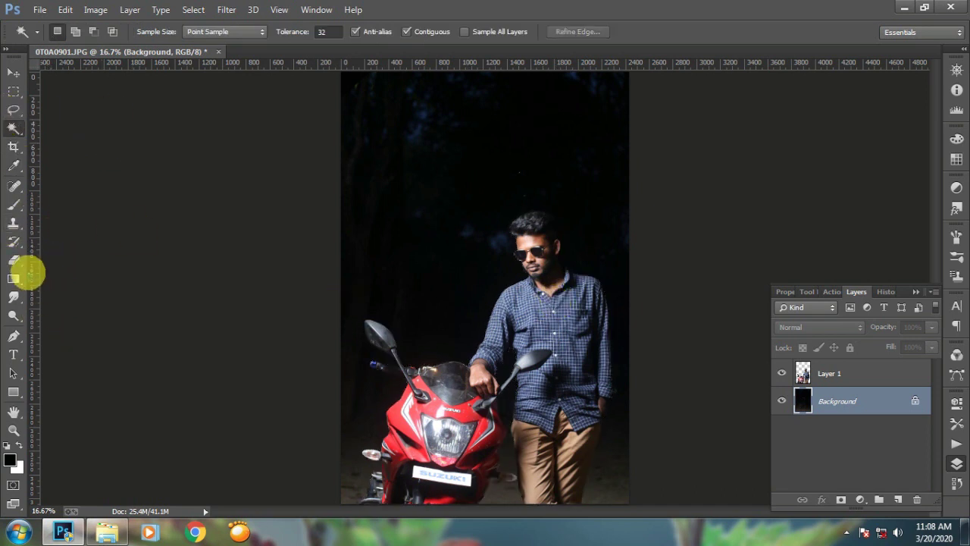
pyautogui.click(15, 205)
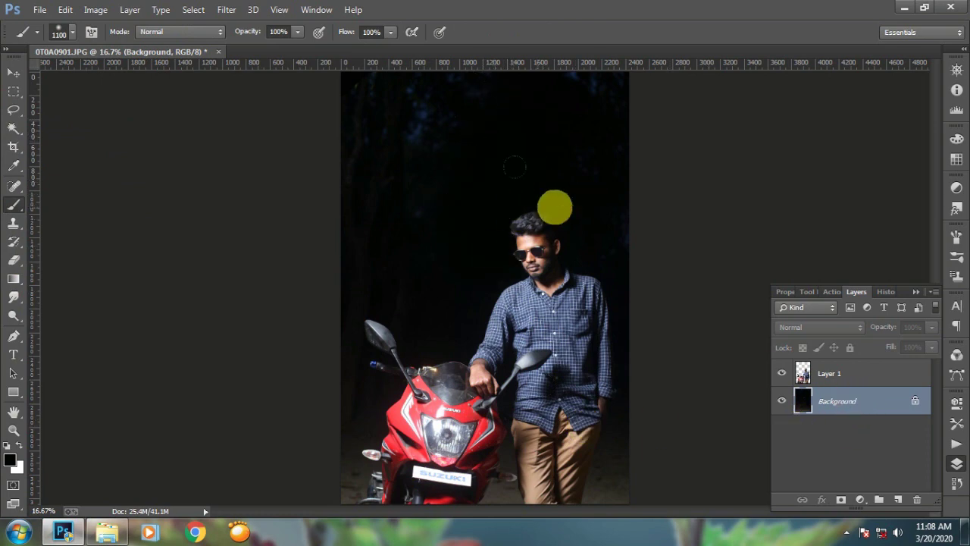
pyautogui.moveTo(542, 63); pyautogui.dragTo(559, 79)
pyautogui.moveTo(587, 52); pyautogui.dragTo(606, 104)
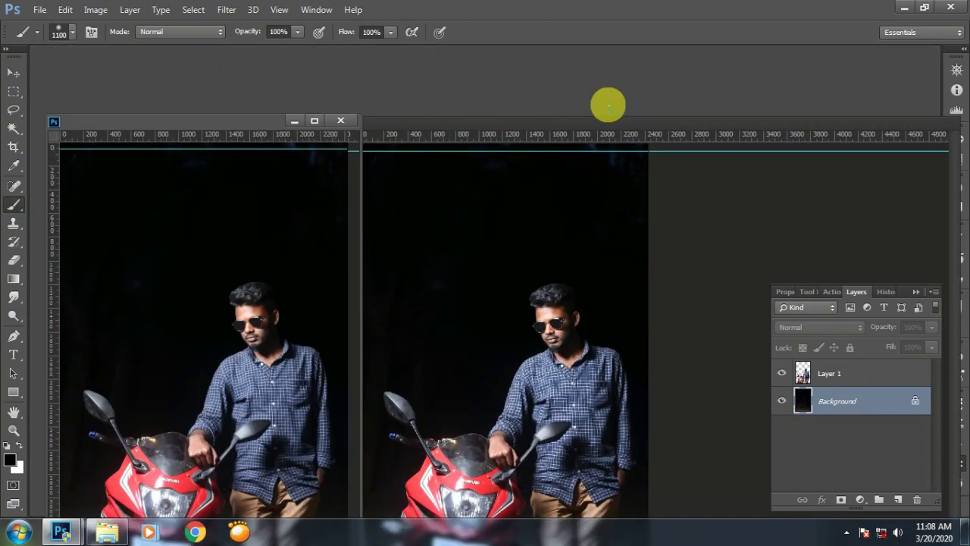
pyautogui.moveTo(258, 123); pyautogui.dragTo(425, 48)
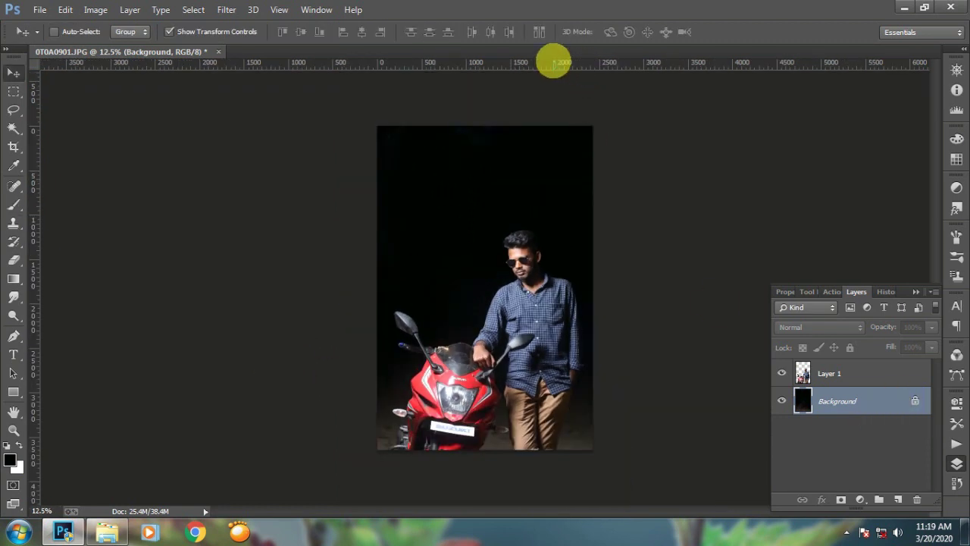
# Browse the "sky + smoke" folder and open the smoke image S.R (26).
pyautogui.rightClick(513, 51)
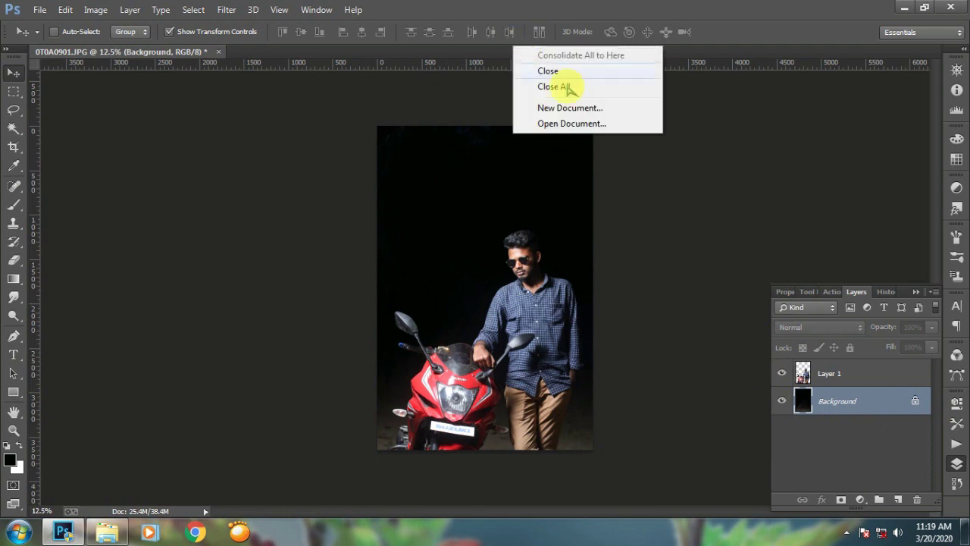
pyautogui.click(559, 123)
pyautogui.click(304, 214)
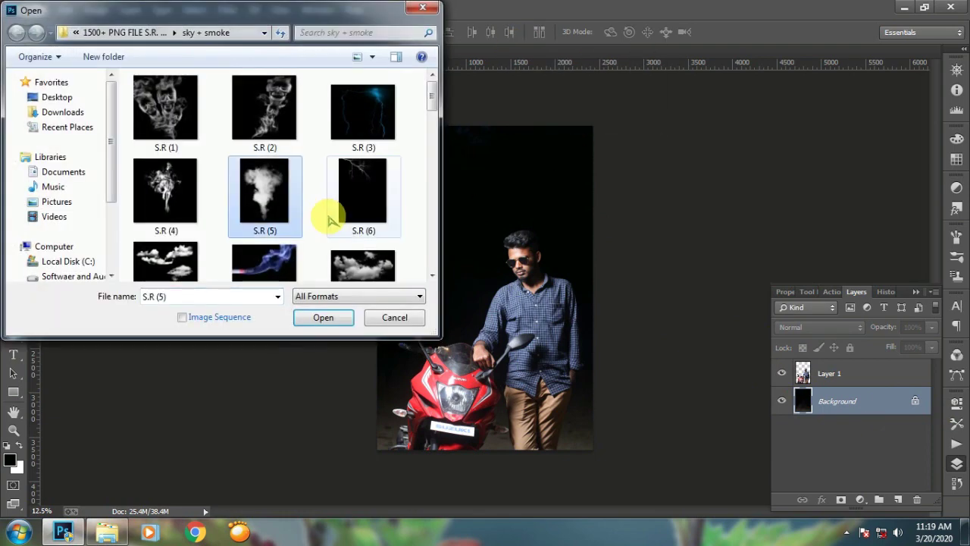
pyautogui.scroll(-10, 332, 219)
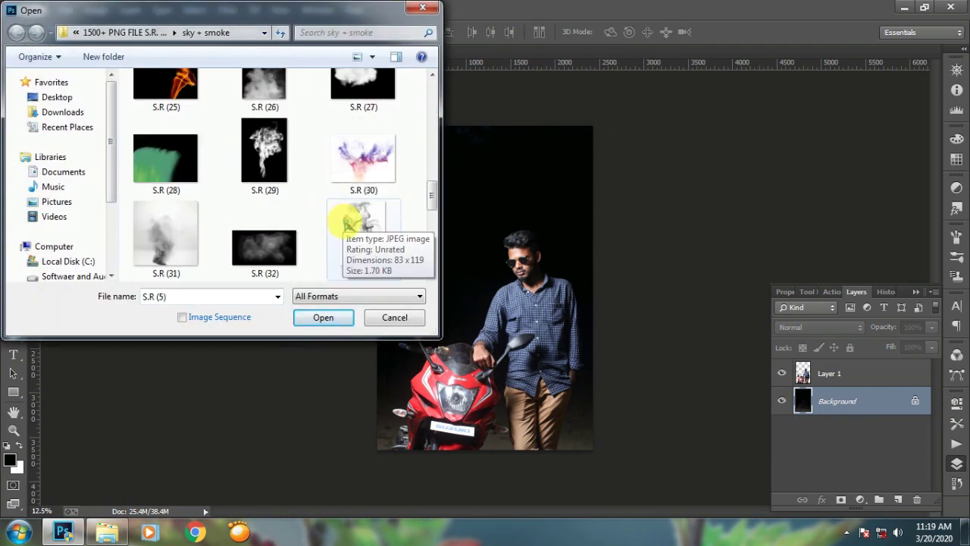
pyautogui.scroll(-3, 348, 224)
pyautogui.scroll(-2, 371, 228)
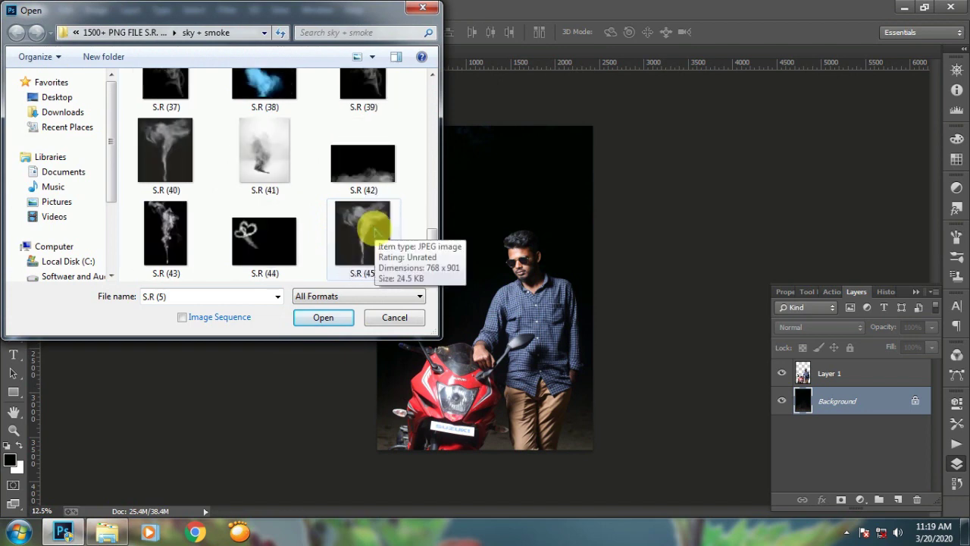
pyautogui.scroll(1, 376, 236)
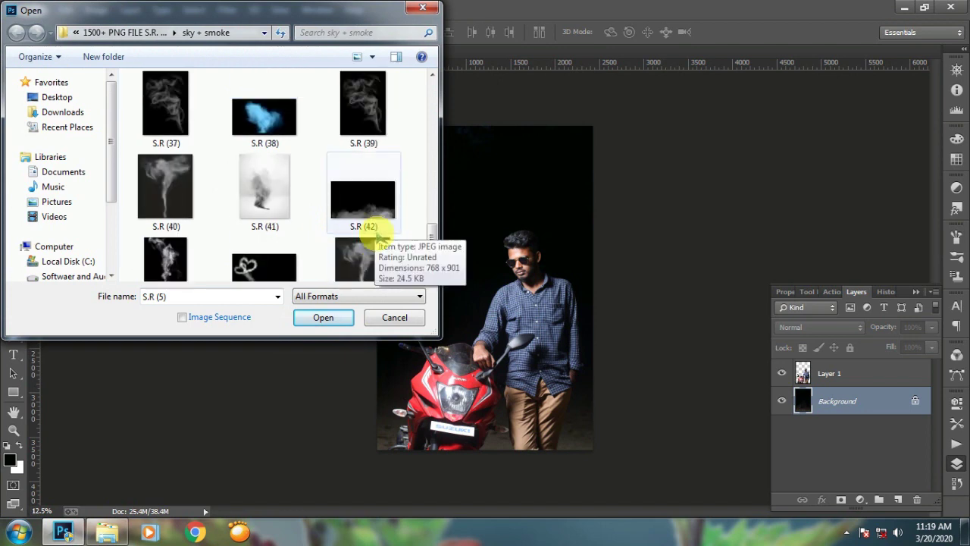
pyautogui.scroll(-2, 376, 231)
pyautogui.scroll(4, 379, 235)
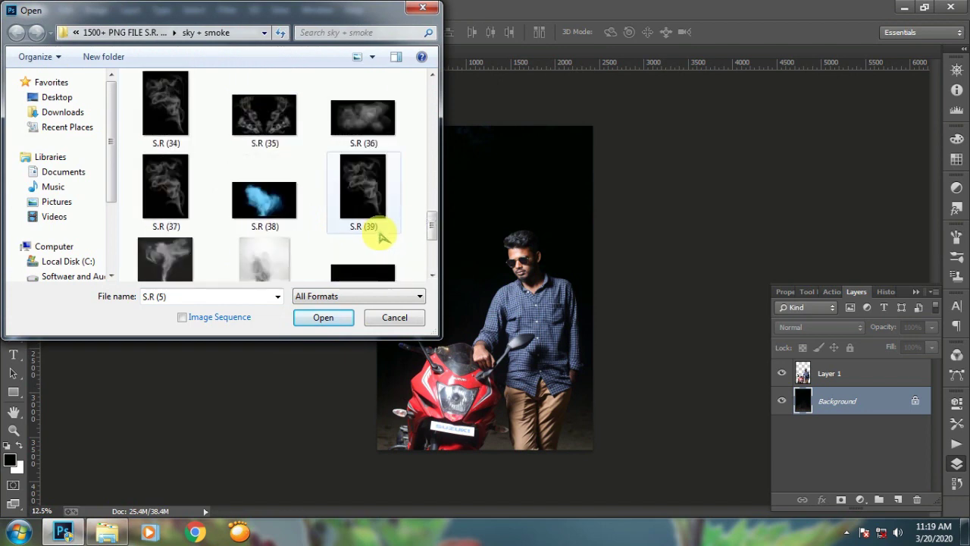
pyautogui.scroll(2, 381, 237)
pyautogui.scroll(2, 382, 240)
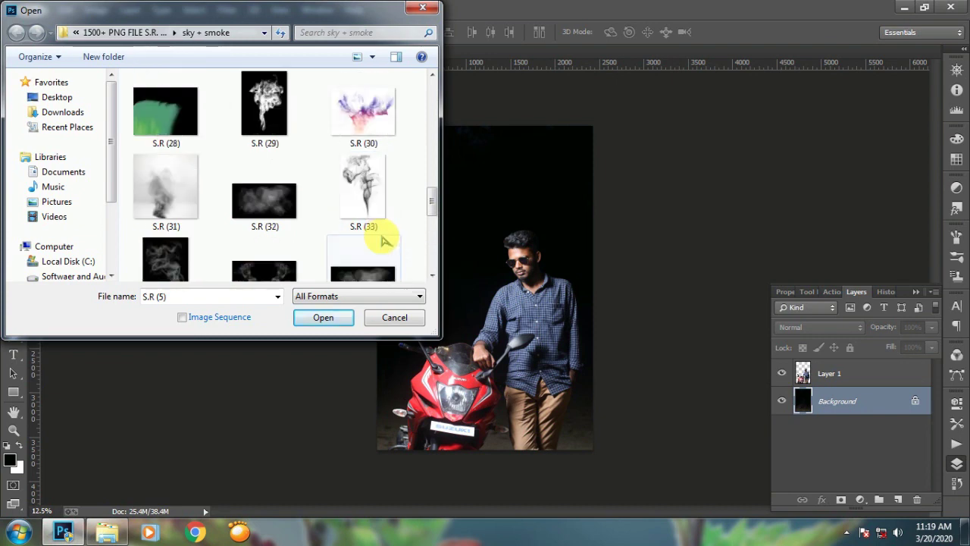
pyautogui.scroll(3, 384, 246)
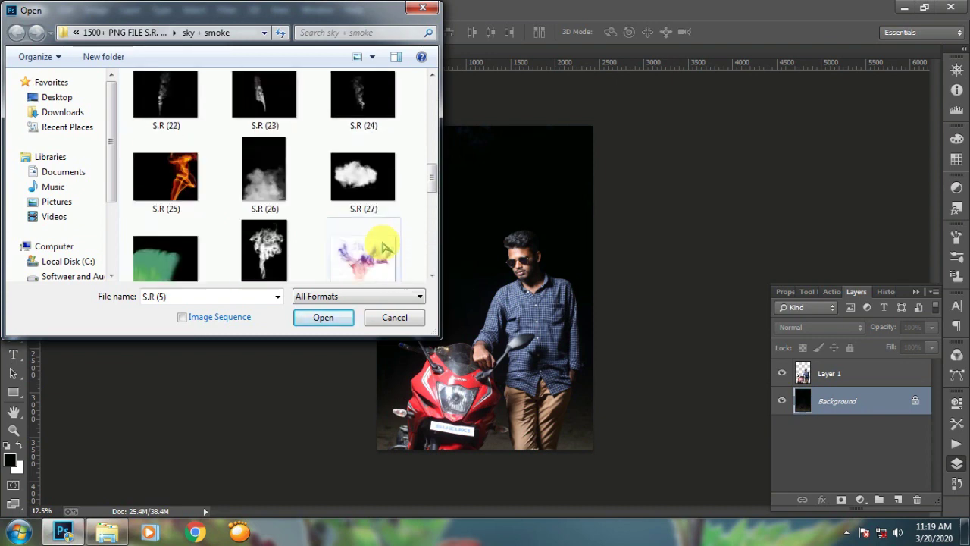
pyautogui.doubleClick(273, 179)
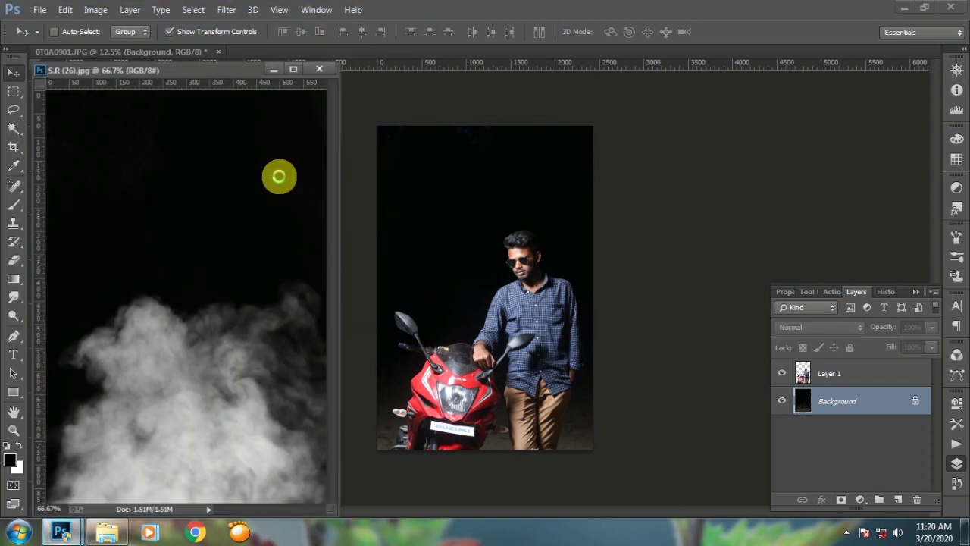
# Copy the S.R (26) smoke into the night photo beneath Layer 1, close its file and set the blend mode to Screen.
pyautogui.moveTo(279, 176); pyautogui.dragTo(505, 222)
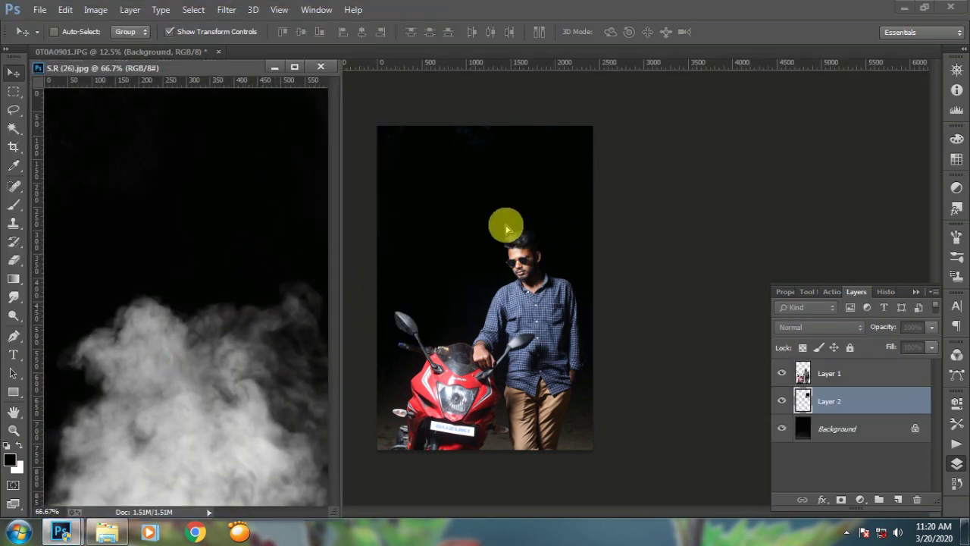
pyautogui.click(321, 66)
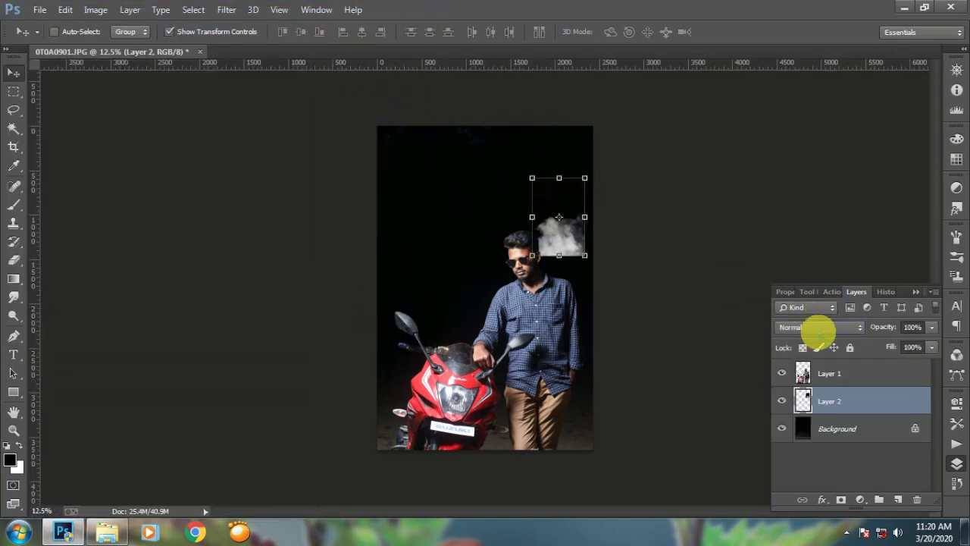
pyautogui.click(819, 327)
pyautogui.click(787, 120)
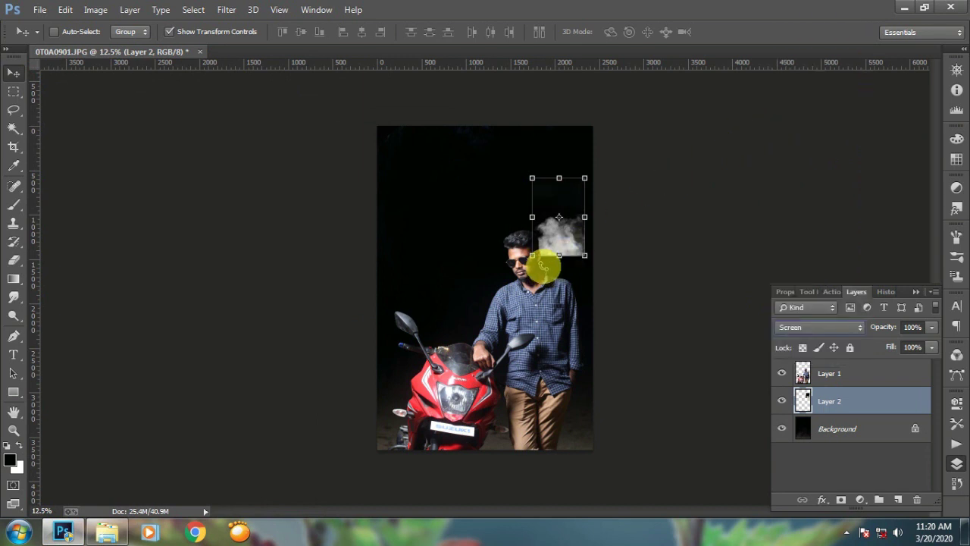
# Enlarge the smoke on Layer 2 to span the photo's width and shift it slightly up behind the motorcycle and man.
pyautogui.moveTo(536, 254); pyautogui.dragTo(371, 472)
pyautogui.press('Return')
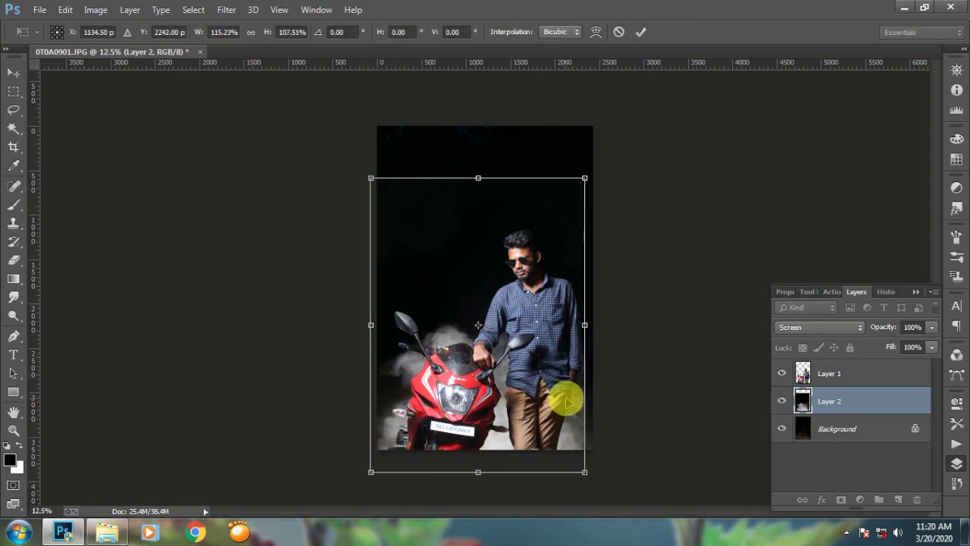
pyautogui.press('Return')
pyautogui.moveTo(586, 470); pyautogui.dragTo(590, 473)
pyautogui.press('Return')
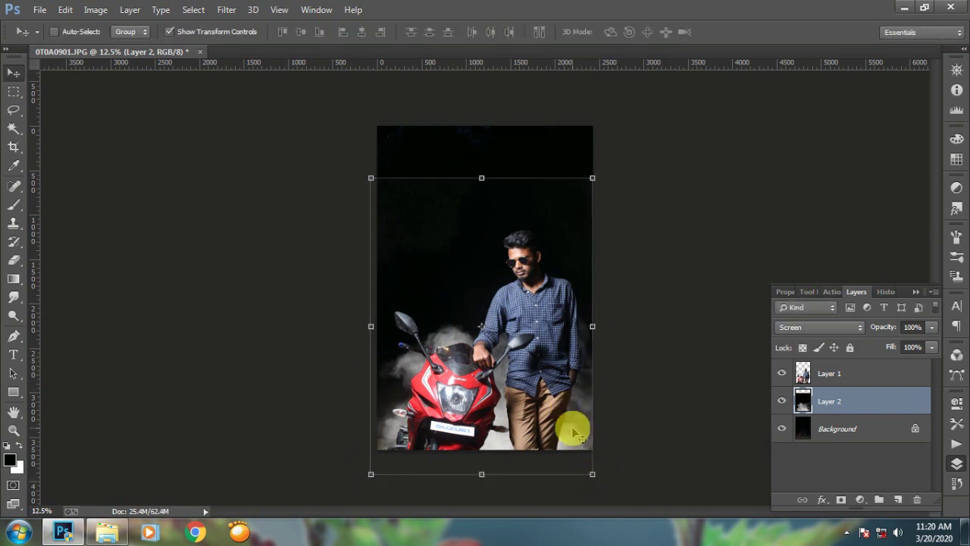
pyautogui.moveTo(573, 432)
pyautogui.mouseDown()
pyautogui.moveTo(574, 404)
pyautogui.moveTo(576, 415)
pyautogui.mouseUp()
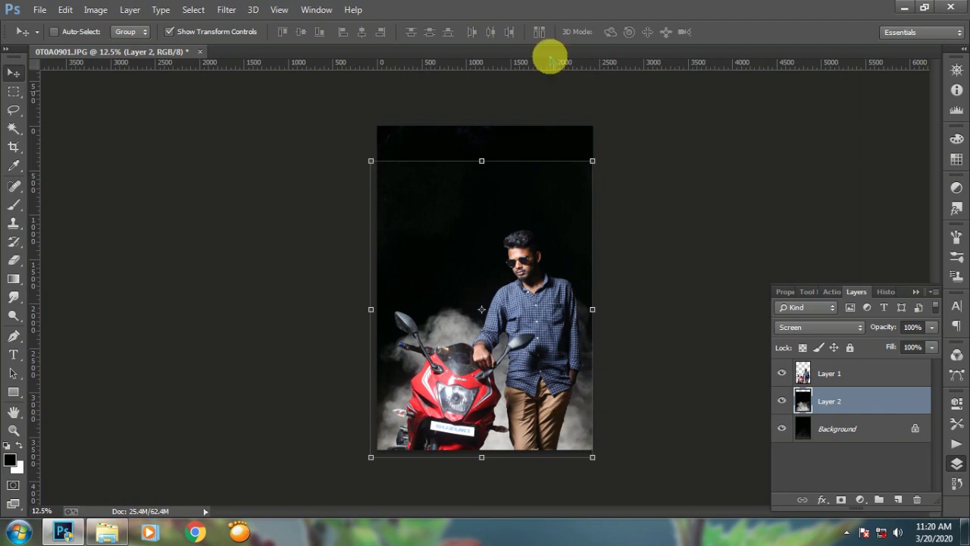
# Preview the smoke image 3 in the "light&smoke" folder and open it as a separate document.
pyautogui.hotkey('ctrl', '+')
pyautogui.rightClick(590, 49)
pyautogui.click(632, 124)
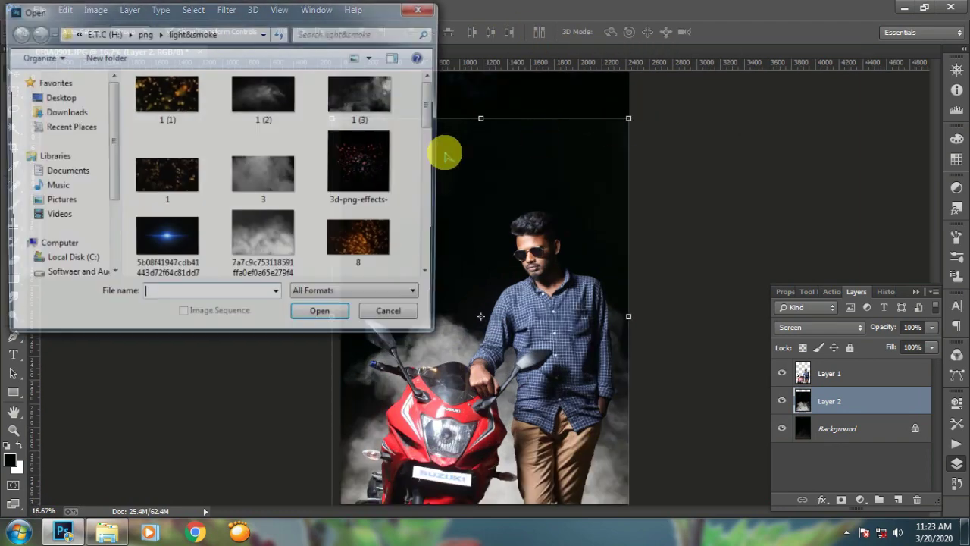
pyautogui.click(258, 197)
pyautogui.rightClick(264, 180)
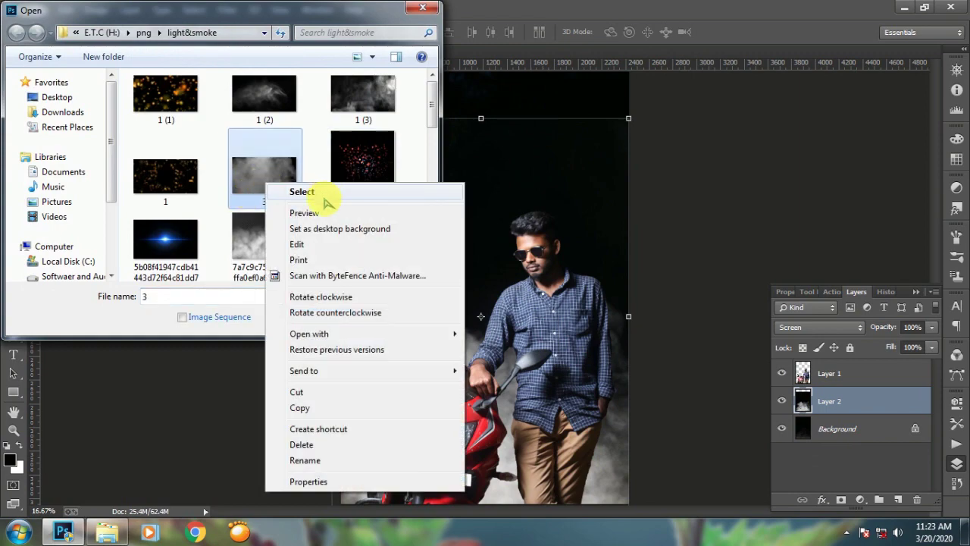
pyautogui.click(322, 209)
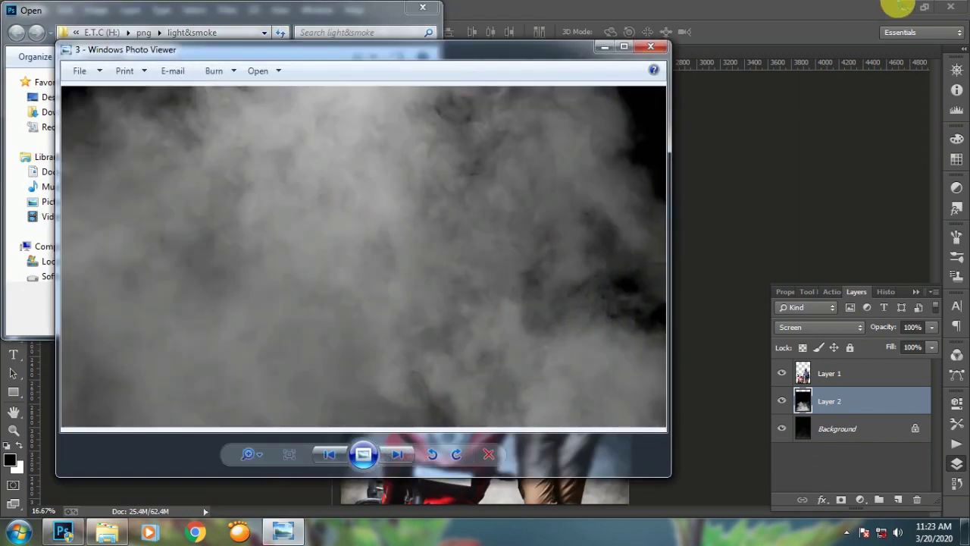
pyautogui.click(651, 47)
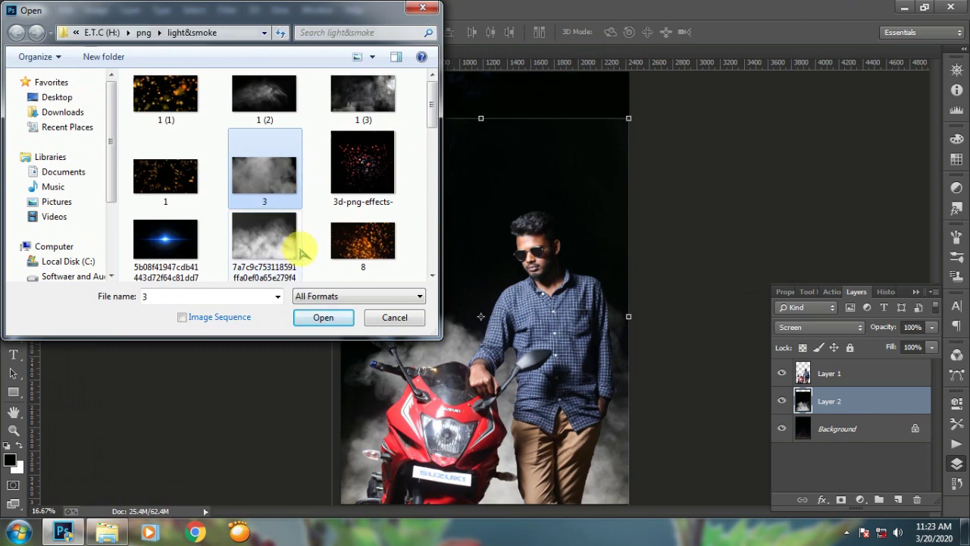
pyautogui.moveTo(268, 175); pyautogui.dragTo(567, 268)
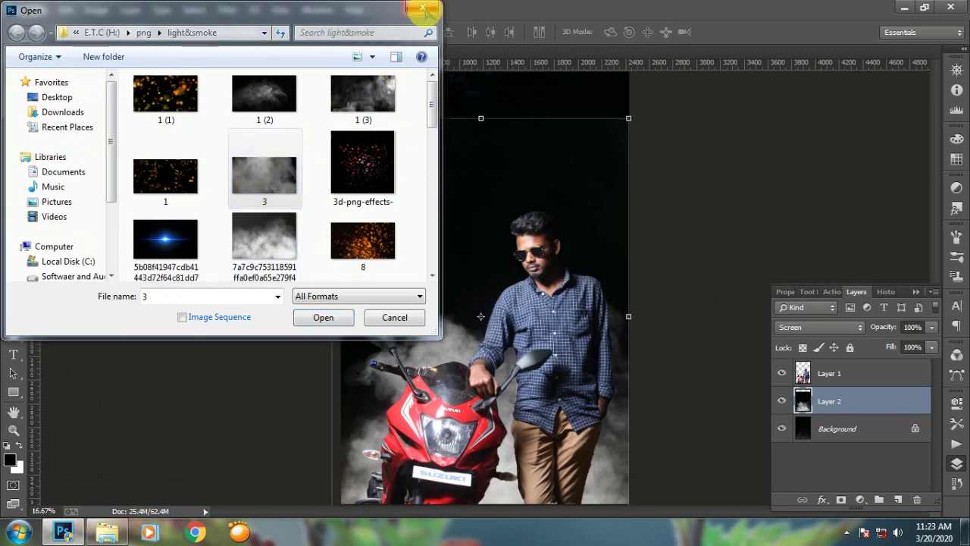
pyautogui.click(325, 317)
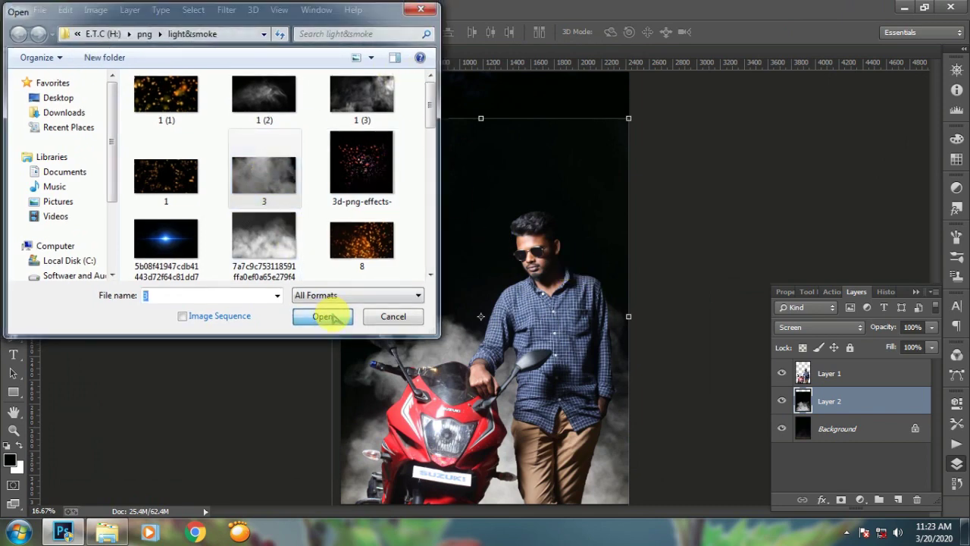
pyautogui.click(467, 217)
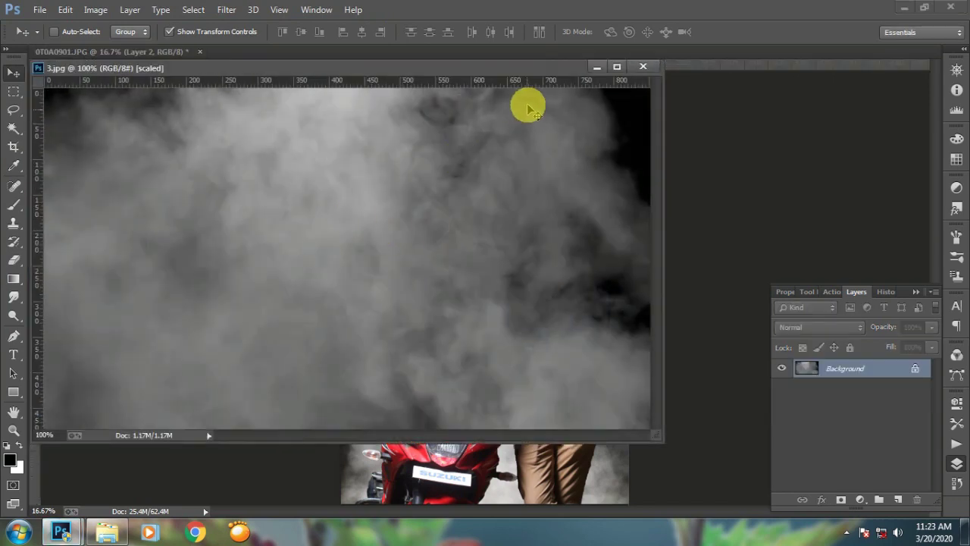
# Copy the smoke from 3.jpg into the photo above Layer 2 and rotate it about 90° to stand upright.
pyautogui.moveTo(503, 71); pyautogui.dragTo(493, 229)
pyautogui.moveTo(401, 310); pyautogui.dragTo(523, 194)
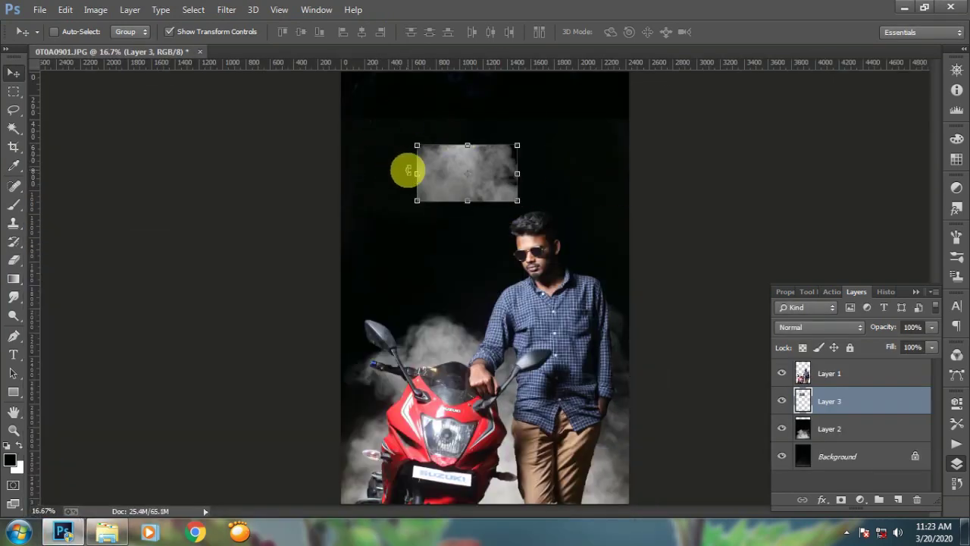
pyautogui.moveTo(409, 170); pyautogui.dragTo(472, 106)
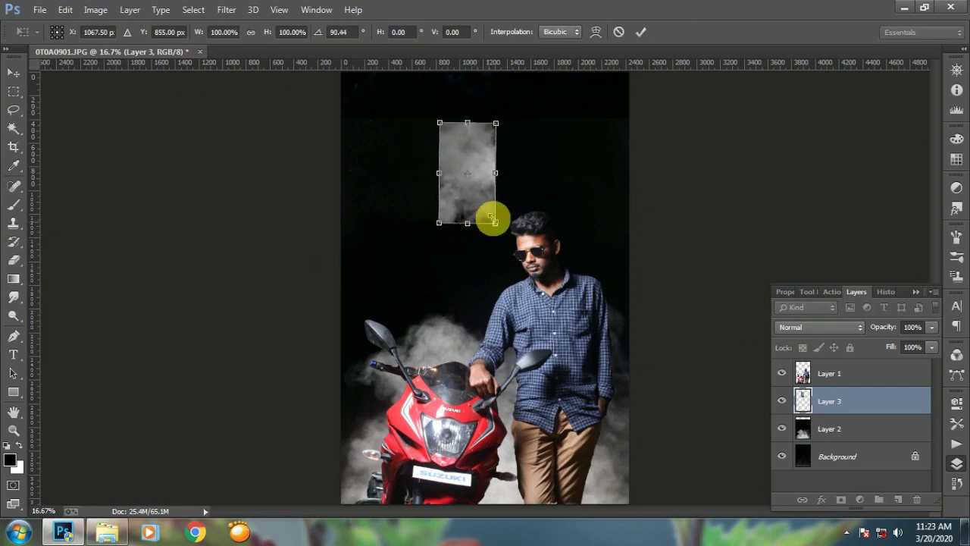
# Enlarge the upright smoke on Layer 3, place it behind the man's upper body and set its blend mode to Screen.
pyautogui.moveTo(494, 220); pyautogui.dragTo(634, 275)
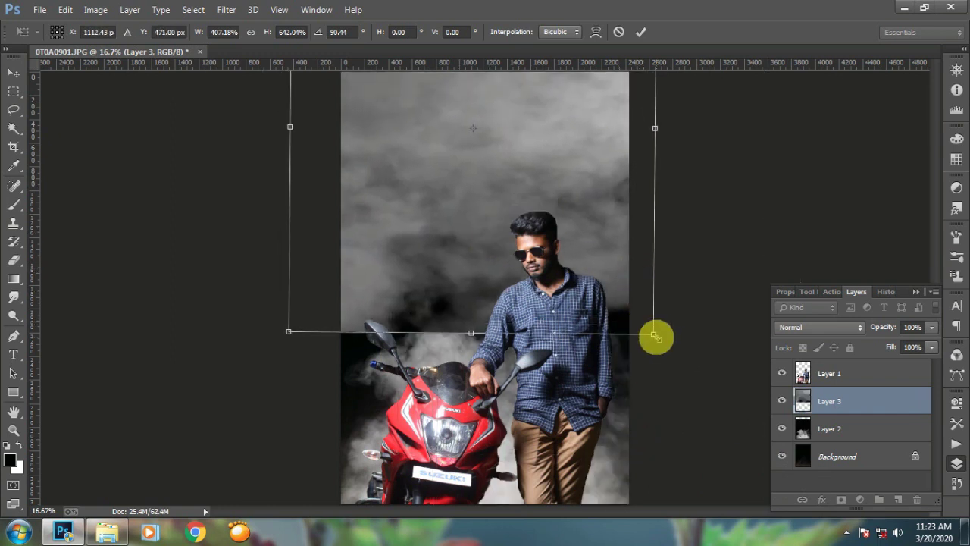
pyautogui.moveTo(655, 336); pyautogui.dragTo(507, 190)
pyautogui.moveTo(463, 119); pyautogui.dragTo(578, 326)
pyautogui.moveTo(615, 249); pyautogui.dragTo(576, 249)
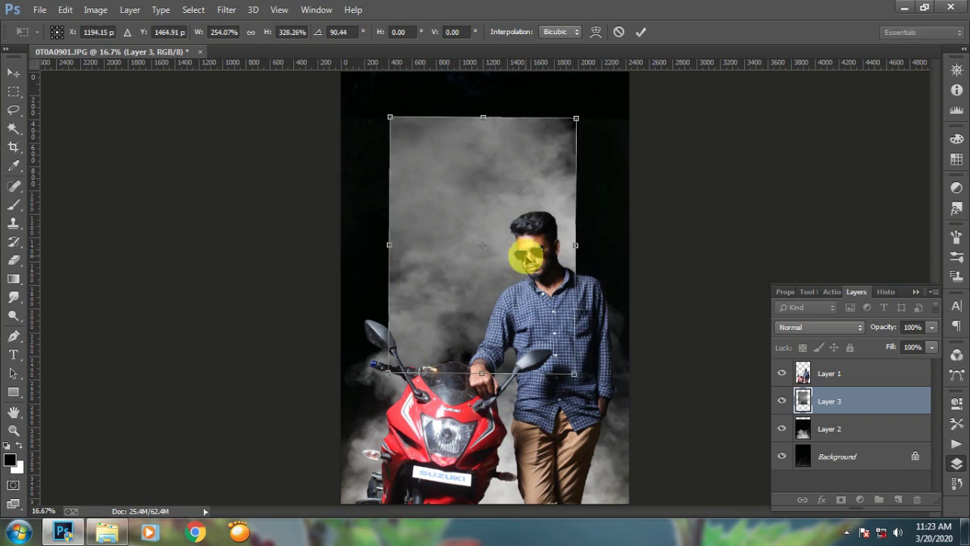
pyautogui.press('Return')
pyautogui.click(792, 327)
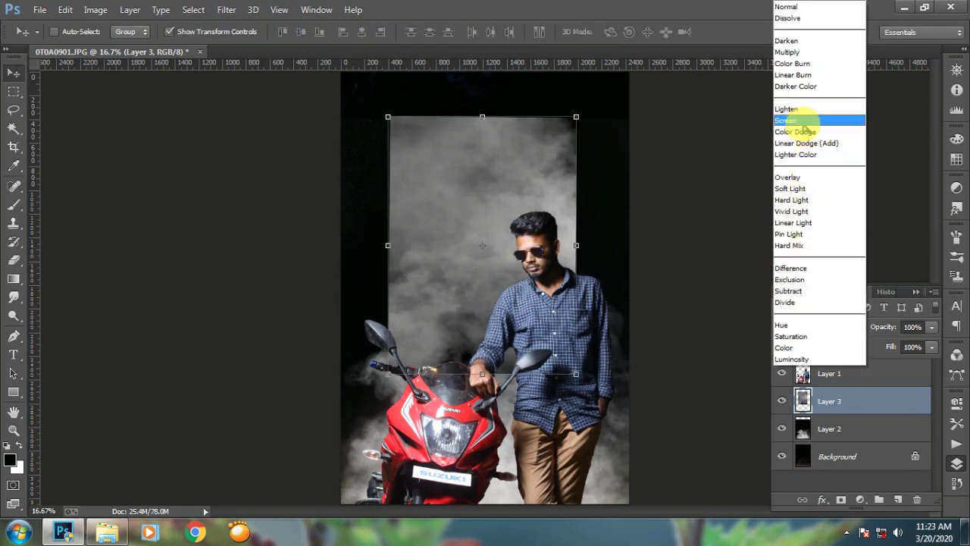
pyautogui.click(800, 121)
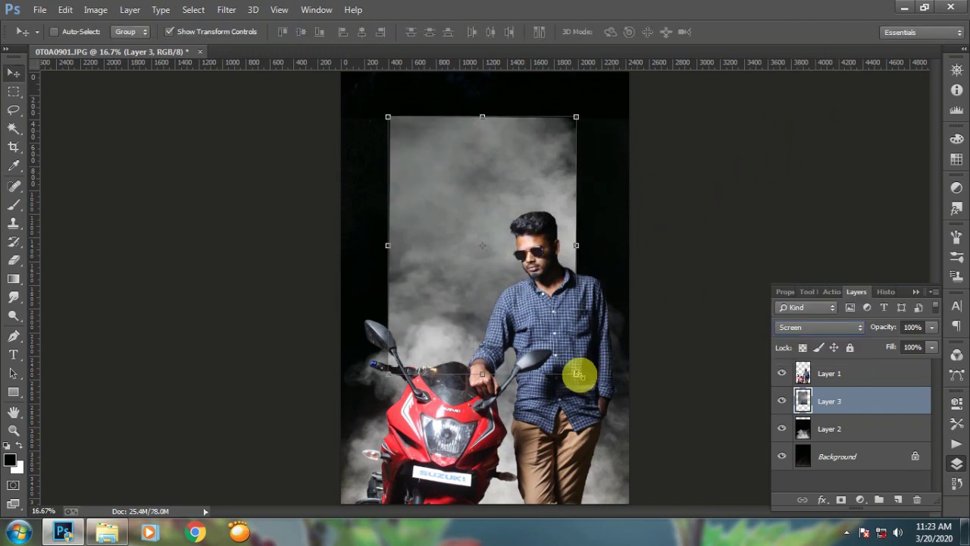
# Scale the Layer 3 smoke to about 2508 by 3467 px and position it across the photo's full width from the upper edge.
pyautogui.moveTo(580, 374); pyautogui.dragTo(677, 526)
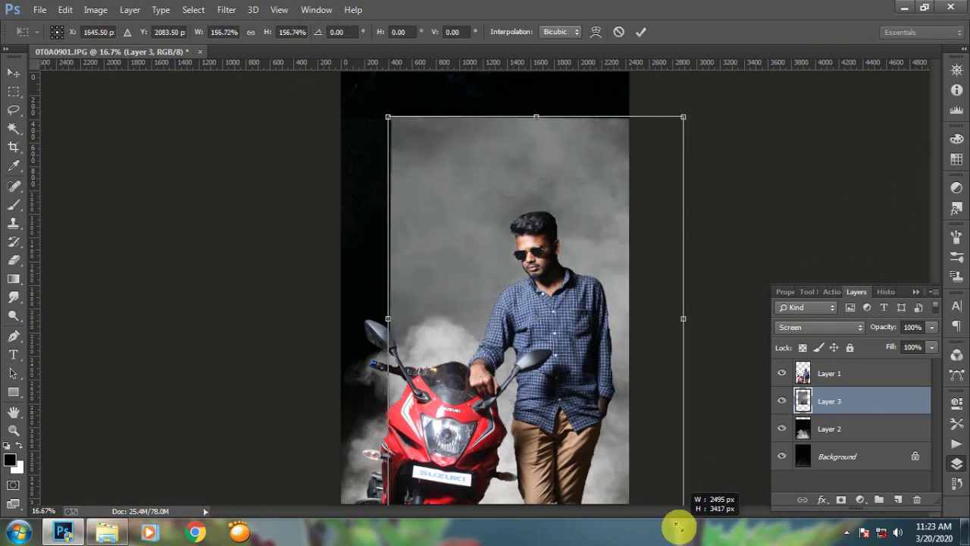
pyautogui.moveTo(637, 460); pyautogui.dragTo(578, 366)
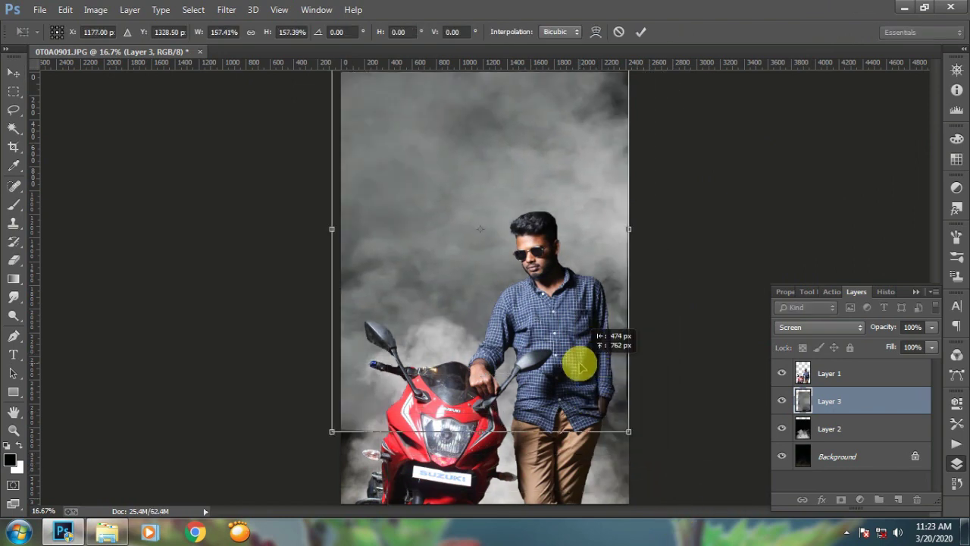
pyautogui.moveTo(628, 430); pyautogui.dragTo(632, 435)
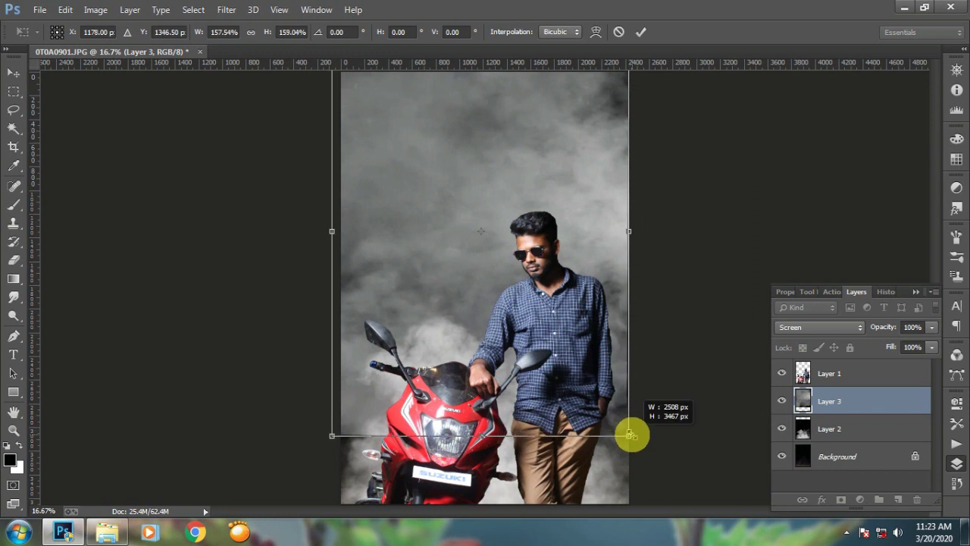
pyautogui.press('Return')
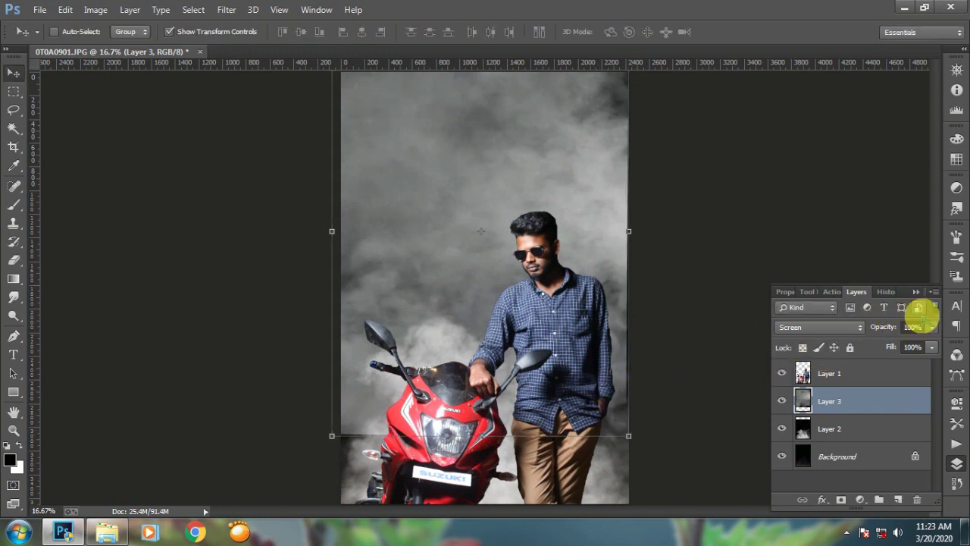
# Set Layer 3's opacity to 45% and its fill to 84%.
pyautogui.click(932, 326)
pyautogui.moveTo(931, 343); pyautogui.dragTo(890, 344)
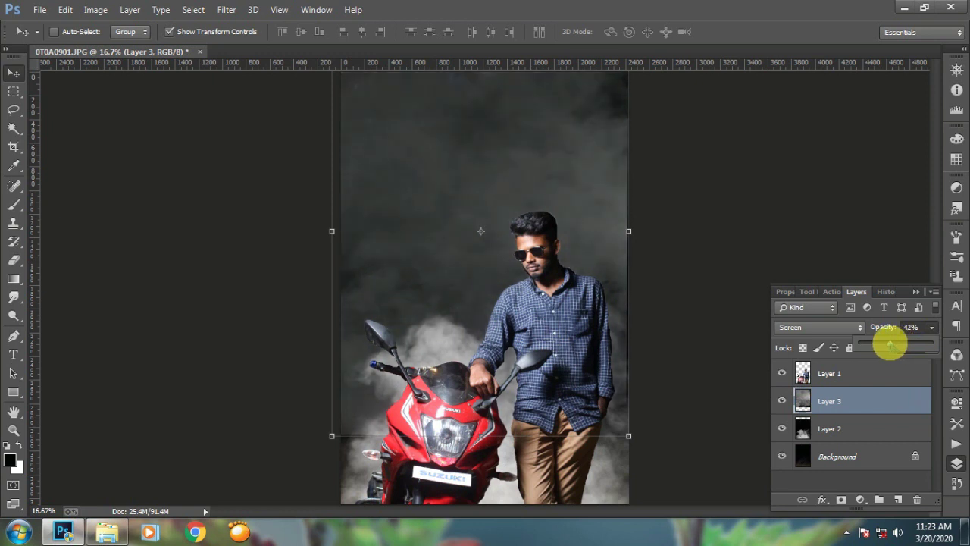
pyautogui.click(930, 348)
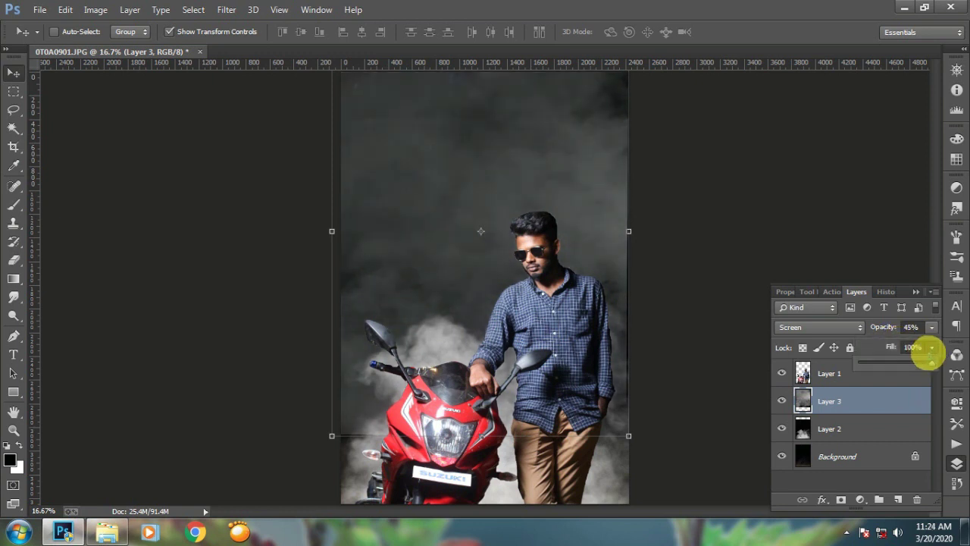
pyautogui.moveTo(926, 366); pyautogui.dragTo(916, 365)
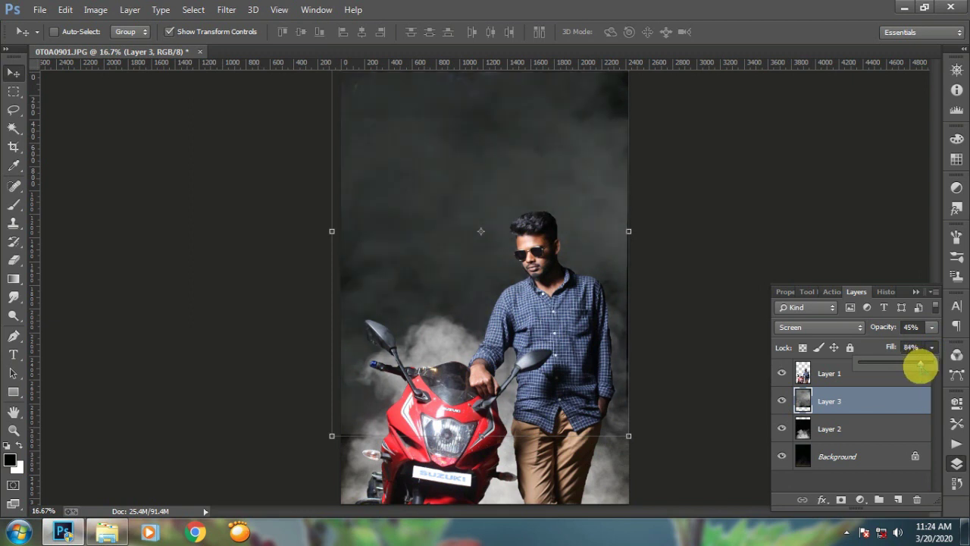
# Reduce the opacity of the Layer 2 smoke to 84%.
pyautogui.click(900, 429)
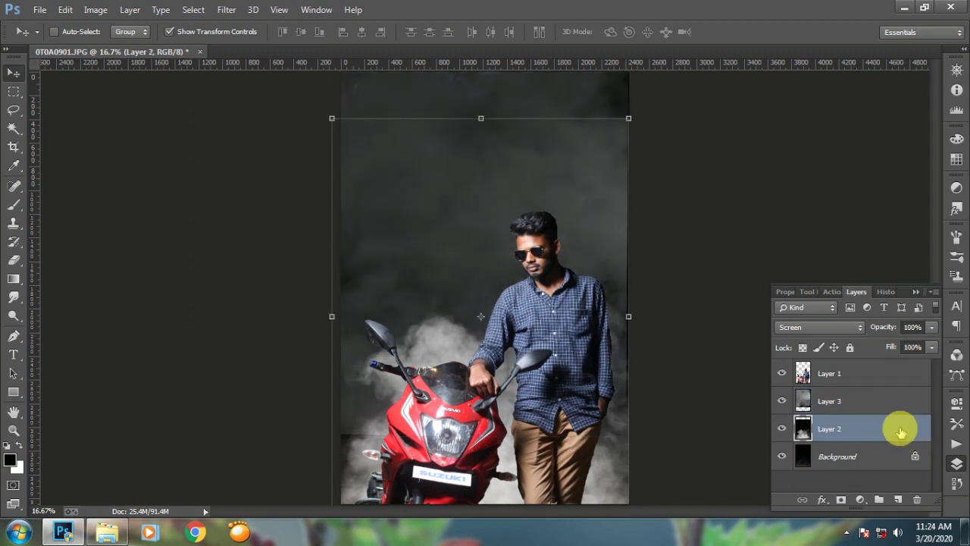
pyautogui.moveTo(931, 343); pyautogui.dragTo(922, 351)
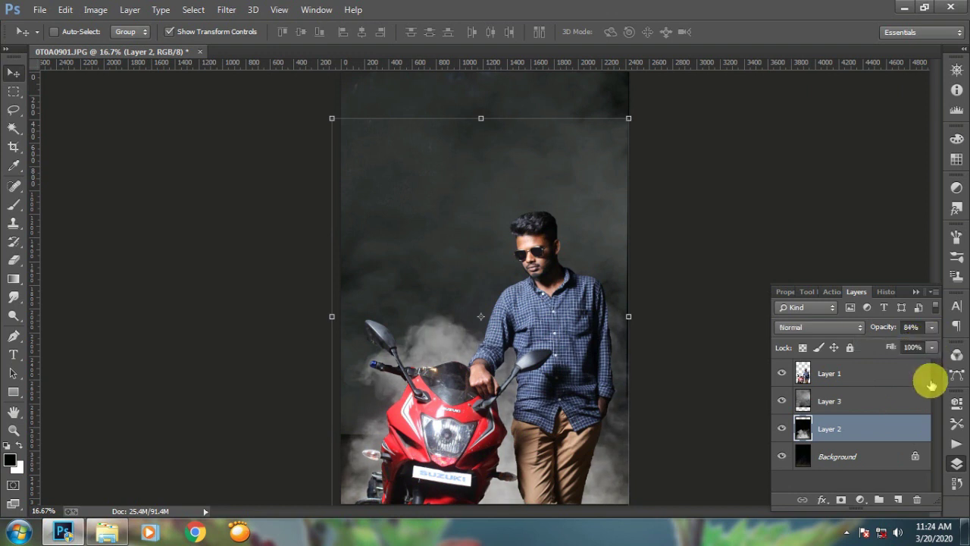
pyautogui.click(921, 375)
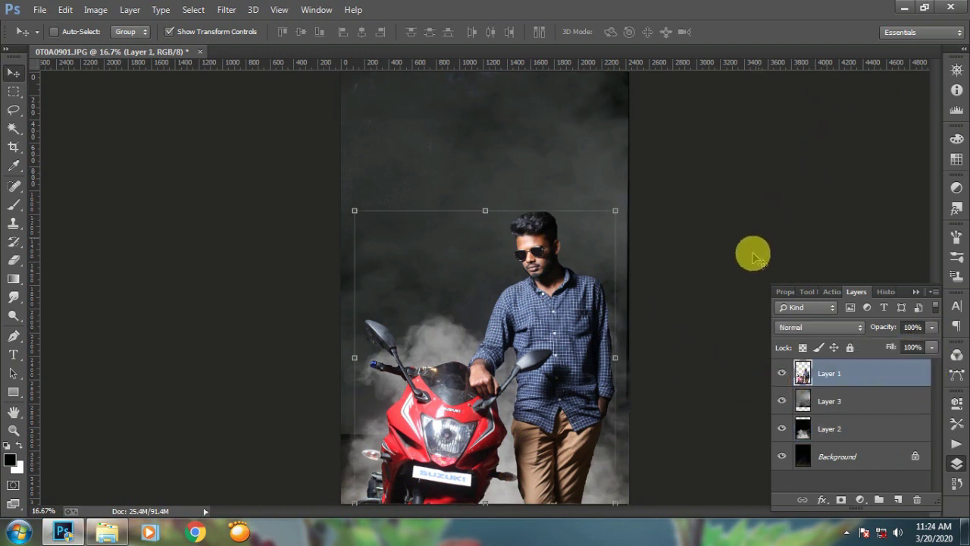
# Shift the Layer 3 smoke slightly to the right so it covers the photo's width, and hide the transform controls.
pyautogui.click(830, 408)
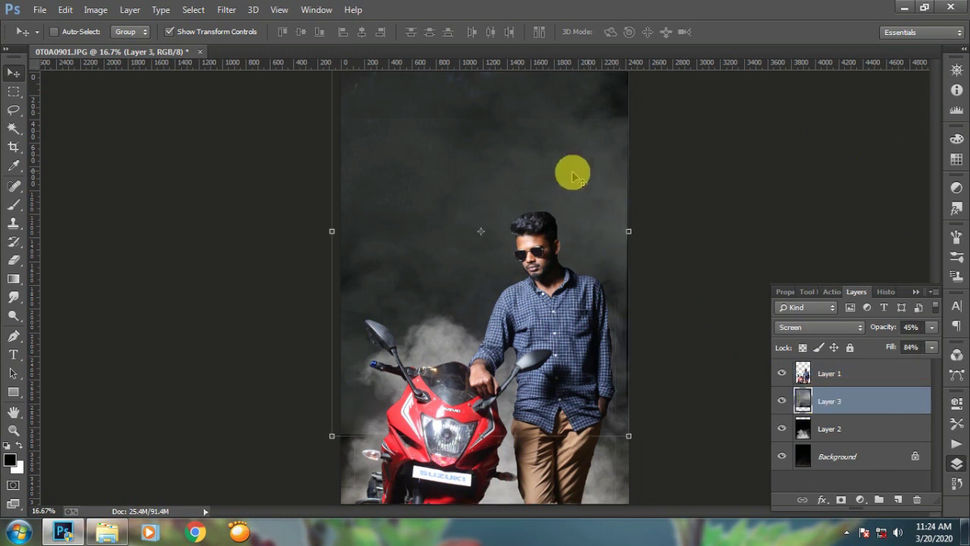
pyautogui.moveTo(564, 177); pyautogui.dragTo(611, 178)
pyautogui.hotkey('ctrl', '-')
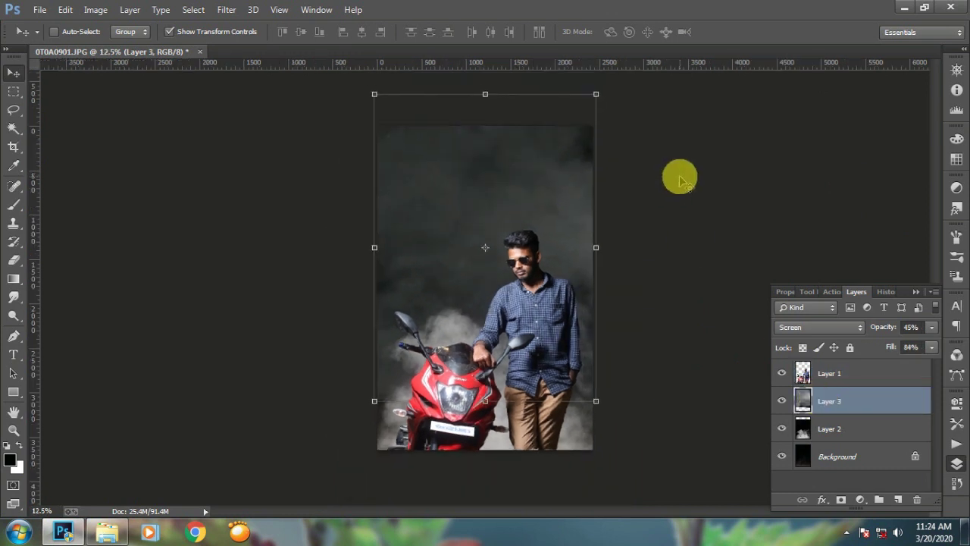
pyautogui.hotkey('ctrl', 't')
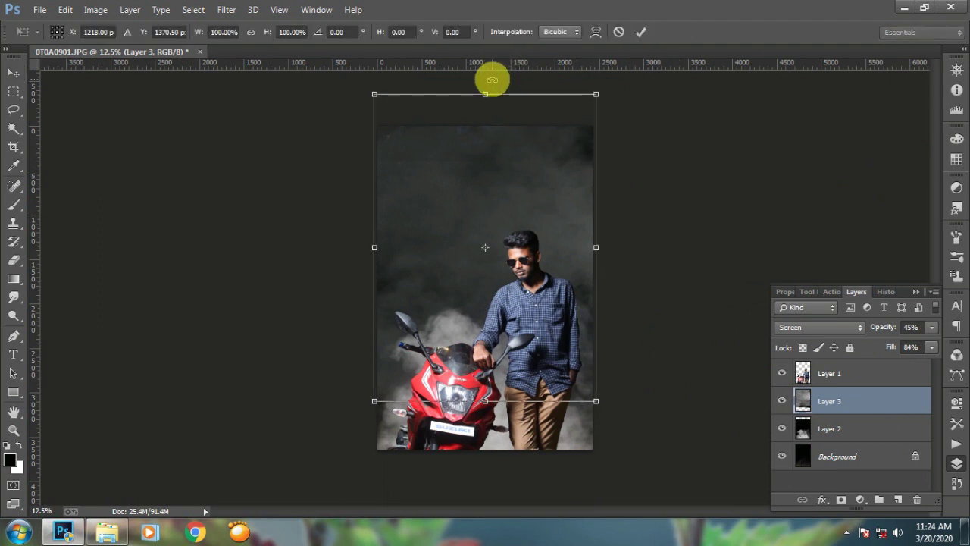
pyautogui.press('Return')
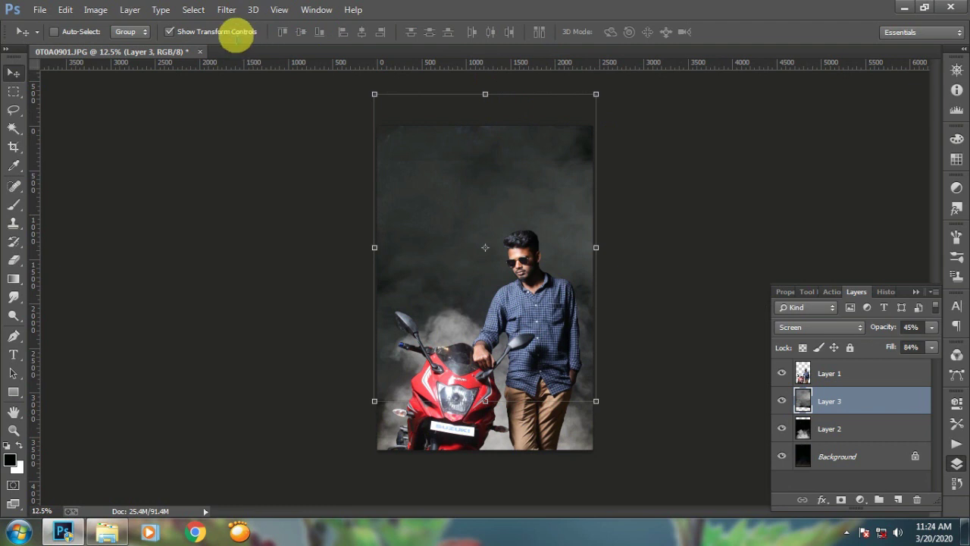
pyautogui.click(237, 33)
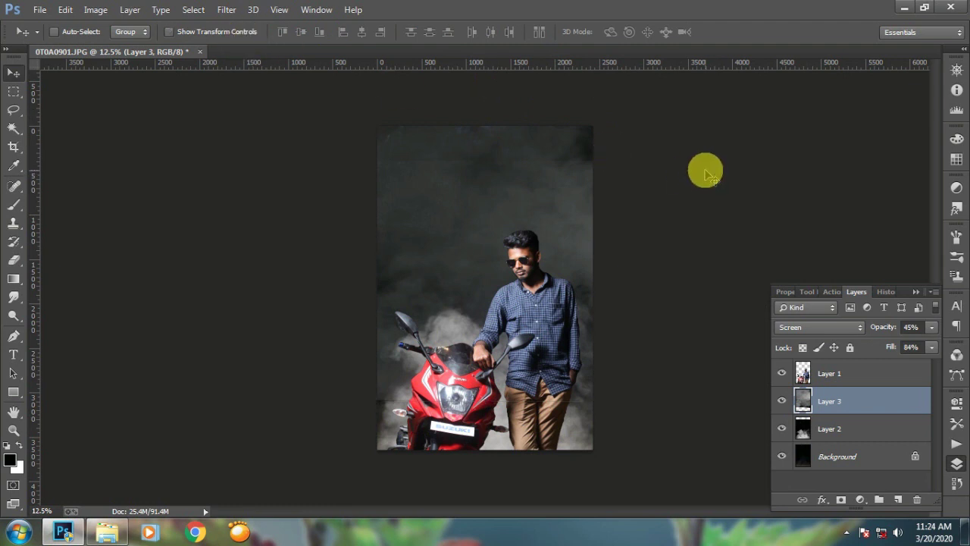
# Duplicate the Layer 2 smoke above Layer 1 and place the copy over the man's legs.
pyautogui.click(860, 429)
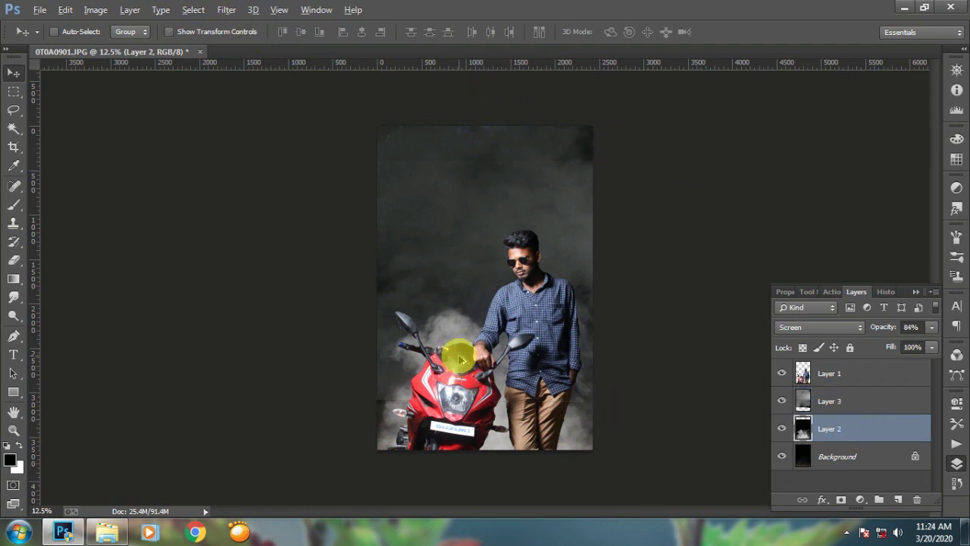
pyautogui.moveTo(388, 436); pyautogui.dragTo(453, 311)
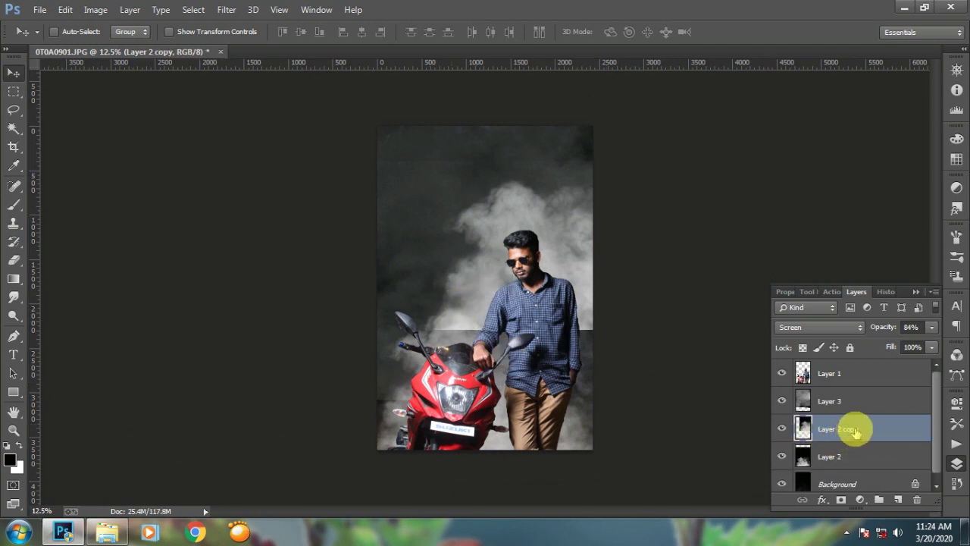
pyautogui.moveTo(856, 429); pyautogui.dragTo(856, 352)
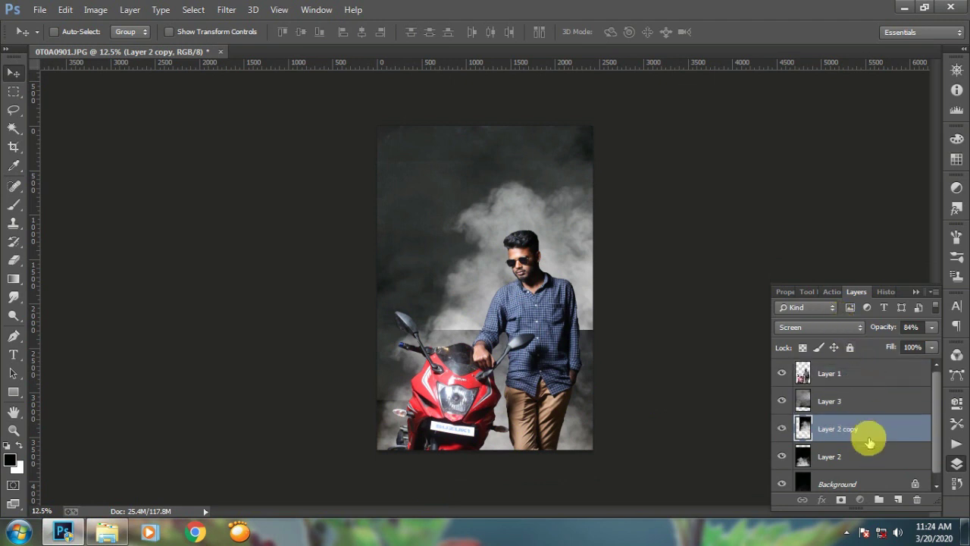
pyautogui.moveTo(869, 438); pyautogui.dragTo(850, 363)
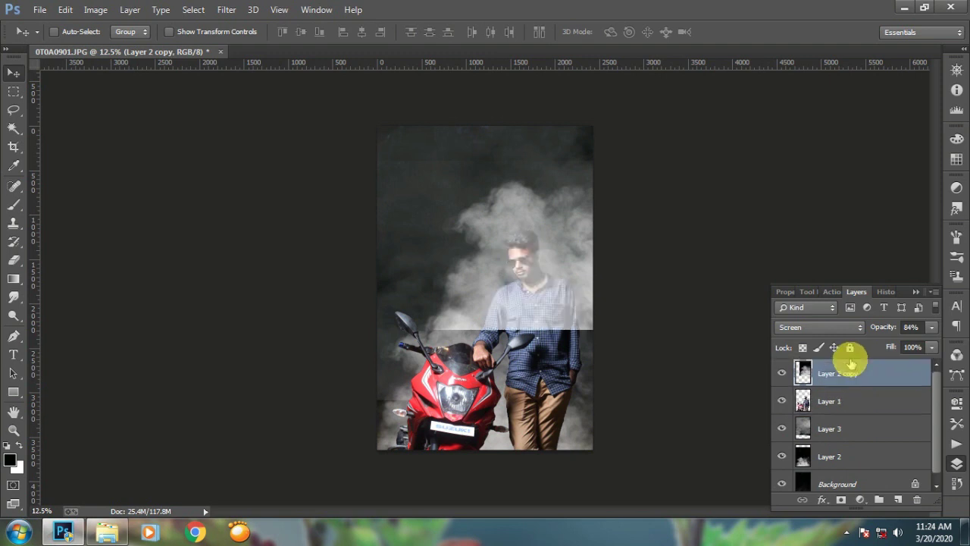
pyautogui.moveTo(541, 288); pyautogui.dragTo(555, 467)
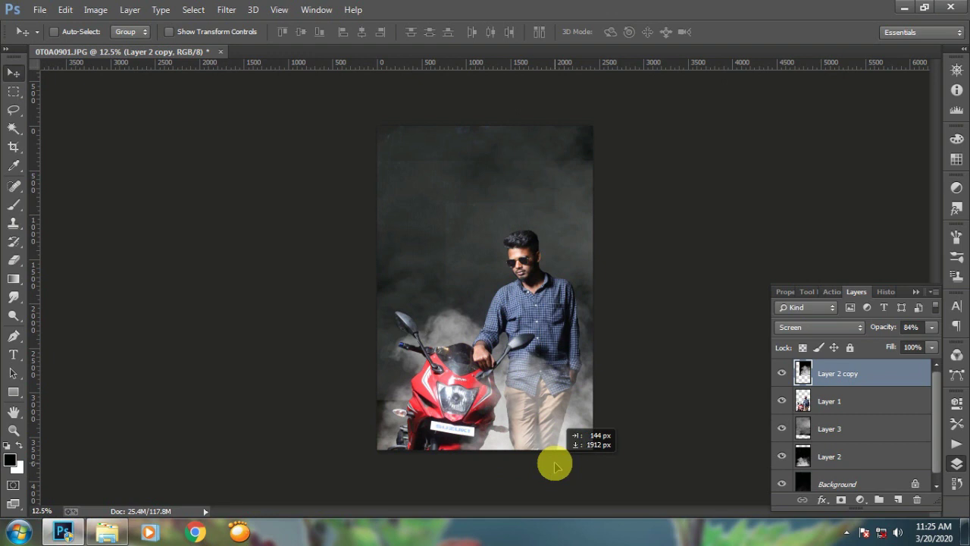
pyautogui.moveTo(555, 463); pyautogui.dragTo(555, 464)
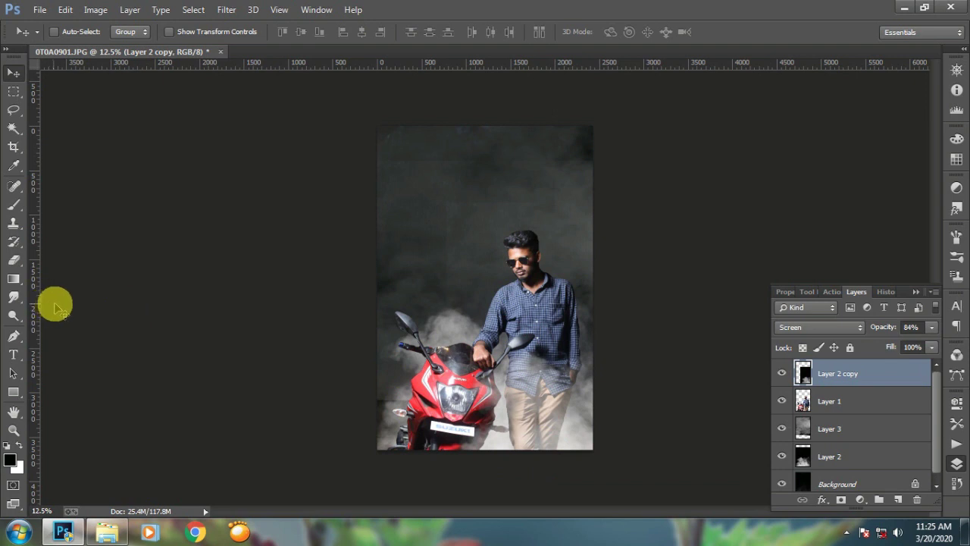
# Enlarge the Eraser brush to 1800 px and soften the edges of the smoke on Layer 2 copy.
pyautogui.click(13, 260)
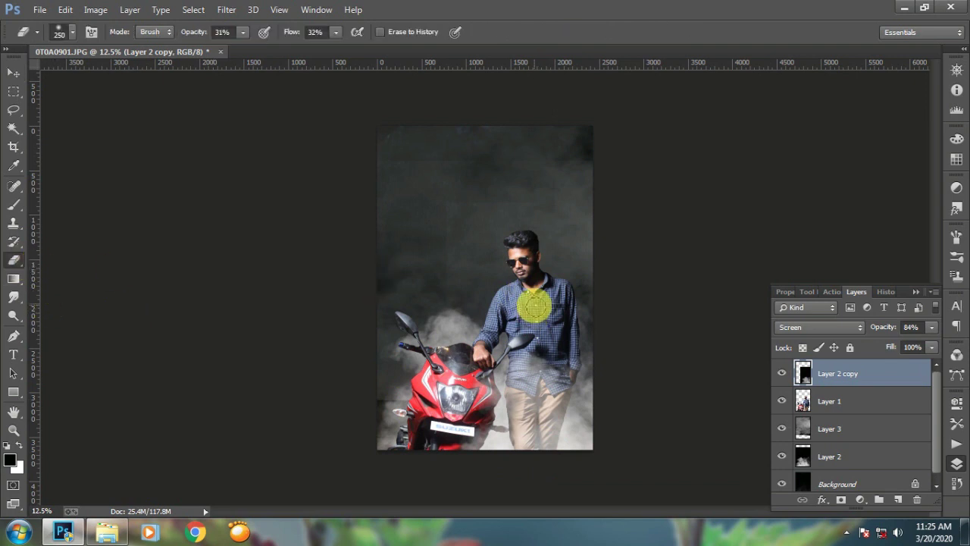
pyautogui.press(']')
pyautogui.press(']')
pyautogui.press(']')
pyautogui.press(']')
pyautogui.press(']')
pyautogui.press(']')
pyautogui.press(']')
pyautogui.press(']')
pyautogui.press(']')
pyautogui.press(']')
pyautogui.press(']')
pyautogui.press(']')
pyautogui.press(']')
pyautogui.press(']')
pyautogui.press(']')
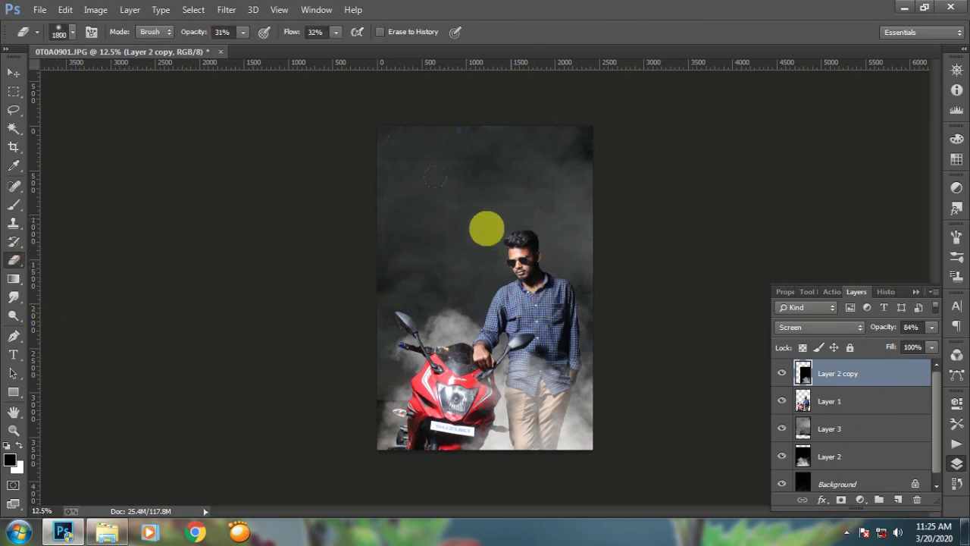
pyautogui.click(461, 376)
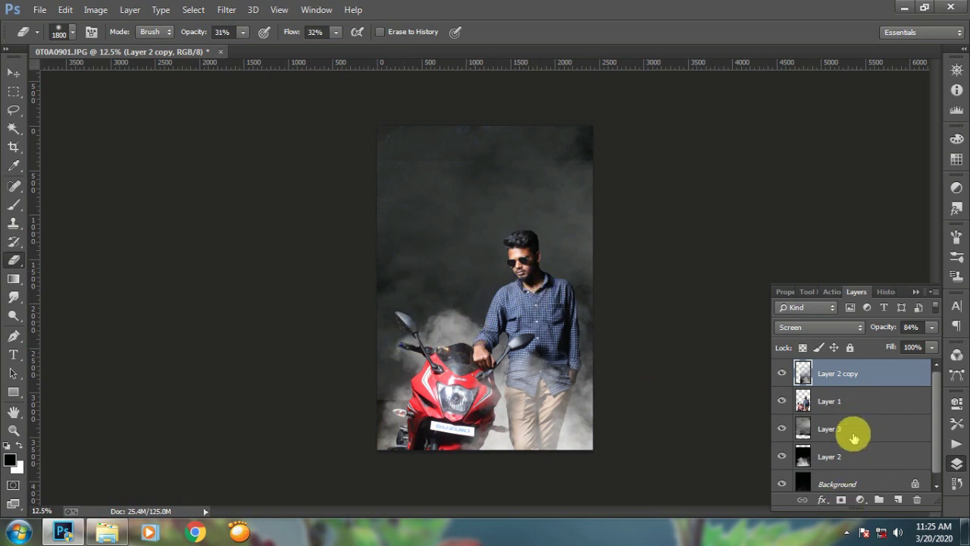
# Softly erase the smoke edges on Layer 2 and along the photo's right side on Layer 3.
pyautogui.click(852, 455)
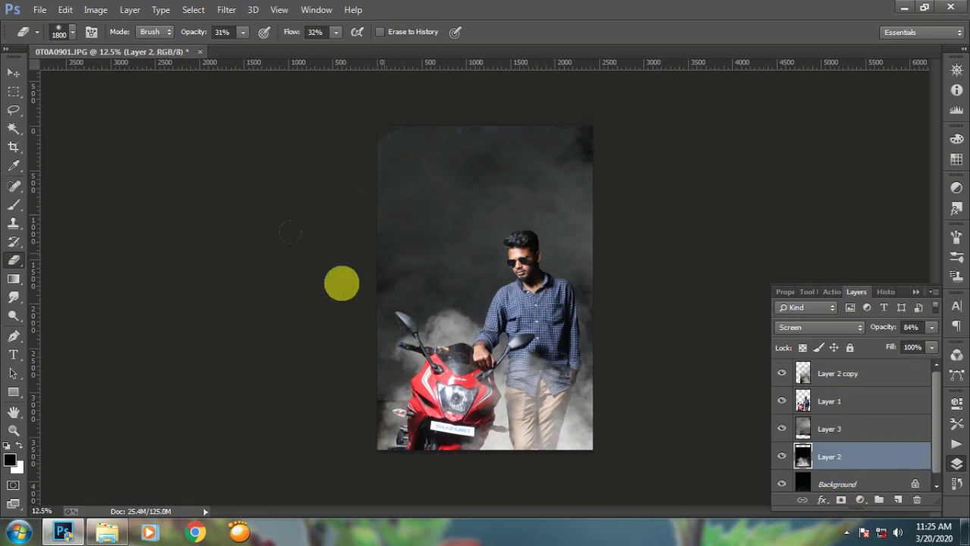
pyautogui.click(867, 427)
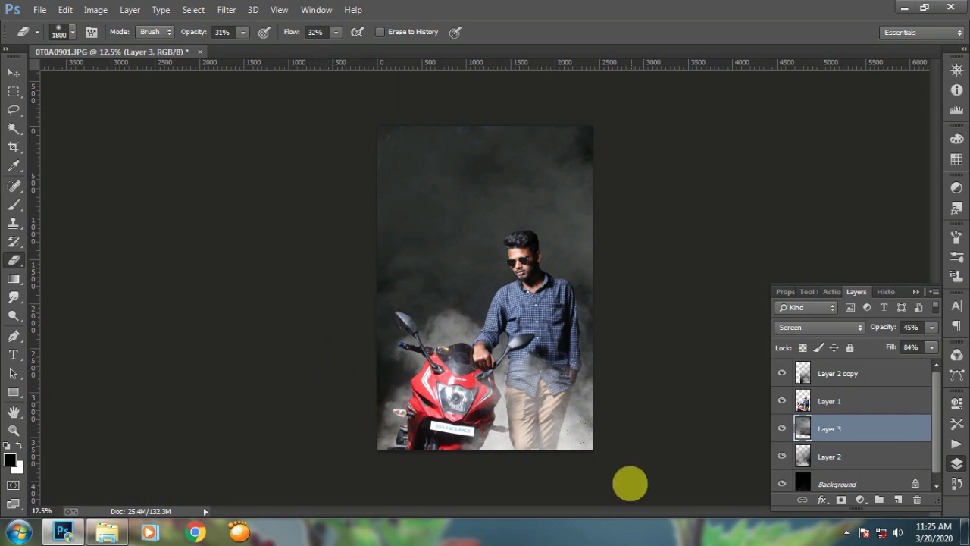
pyautogui.moveTo(641, 319); pyautogui.dragTo(642, 113)
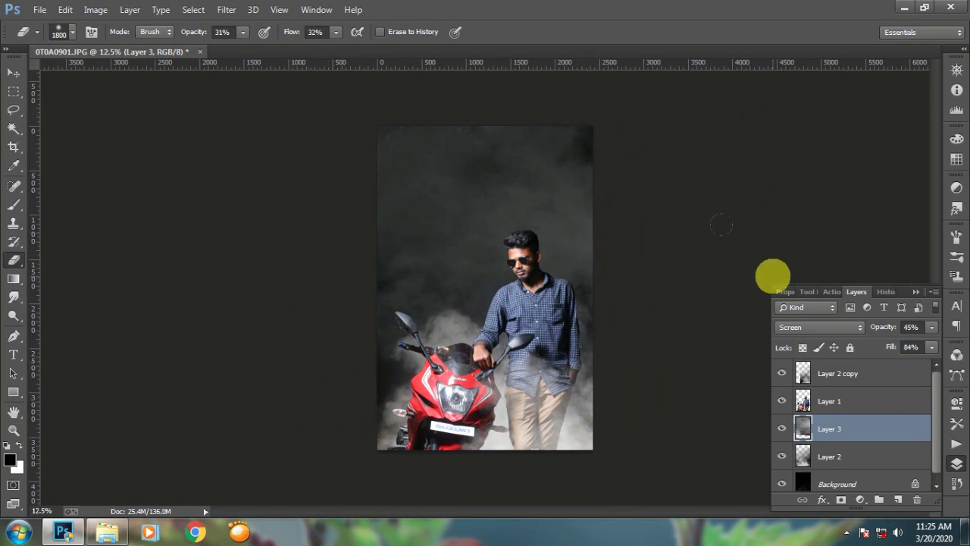
# Move the Layer 2 smoke to the left behind the motorcycle.
pyautogui.click(850, 455)
pyautogui.click(13, 72)
pyautogui.moveTo(540, 378)
pyautogui.mouseDown()
pyautogui.moveTo(507, 399)
pyautogui.moveTo(479, 386)
pyautogui.mouseUp()
# Lightly erase the Layer 3 smoke around the man's head and upper body.
pyautogui.click(14, 261)
pyautogui.click(855, 428)
pyautogui.moveTo(565, 215); pyautogui.dragTo(564, 319)
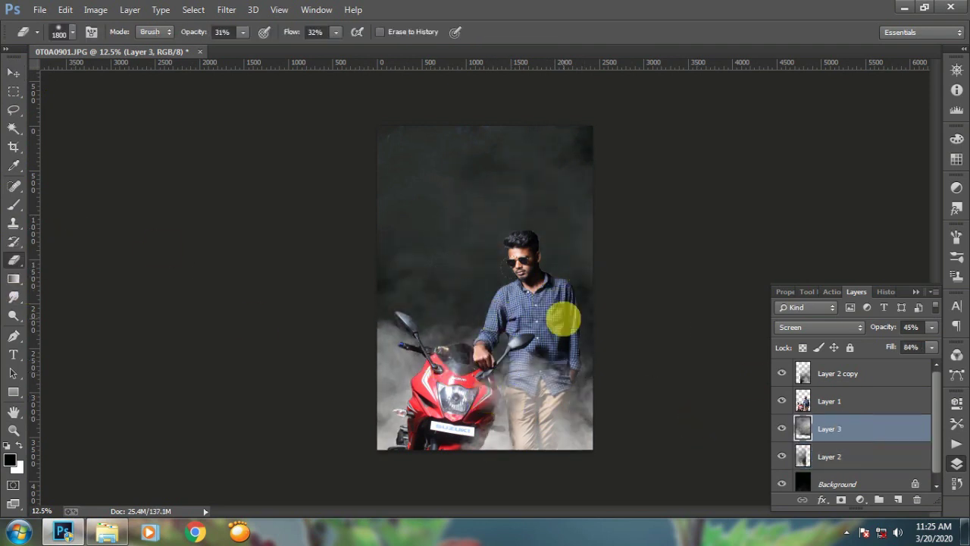
# Shift the Layer 2 smoke up and left behind the motorcycle, and raise the Layer 2 copy slightly over the man.
pyautogui.click(846, 451)
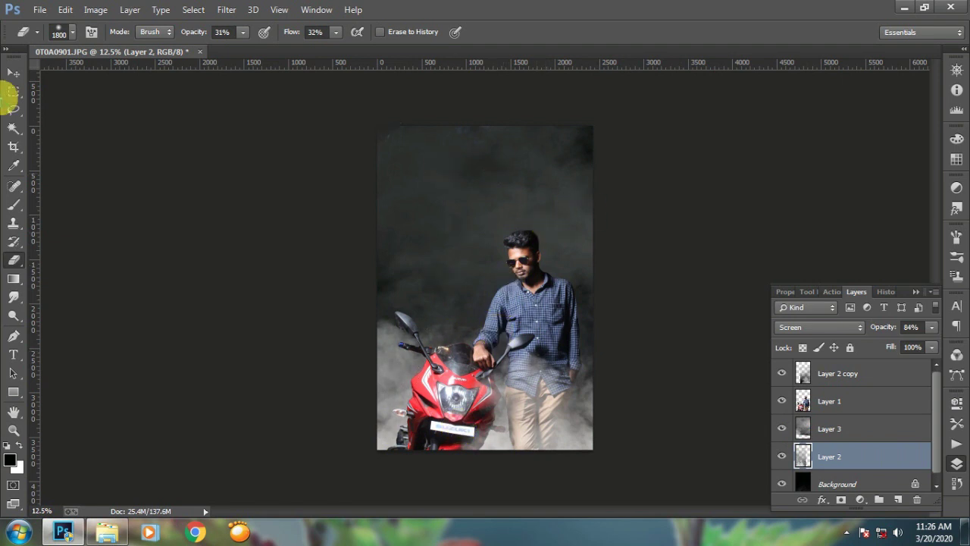
pyautogui.click(14, 72)
pyautogui.moveTo(485, 347); pyautogui.dragTo(455, 331)
pyautogui.click(834, 373)
pyautogui.moveTo(568, 379)
pyautogui.mouseDown()
pyautogui.moveTo(592, 412)
pyautogui.moveTo(594, 369)
pyautogui.moveTo(554, 368)
pyautogui.moveTo(563, 365)
pyautogui.mouseUp()
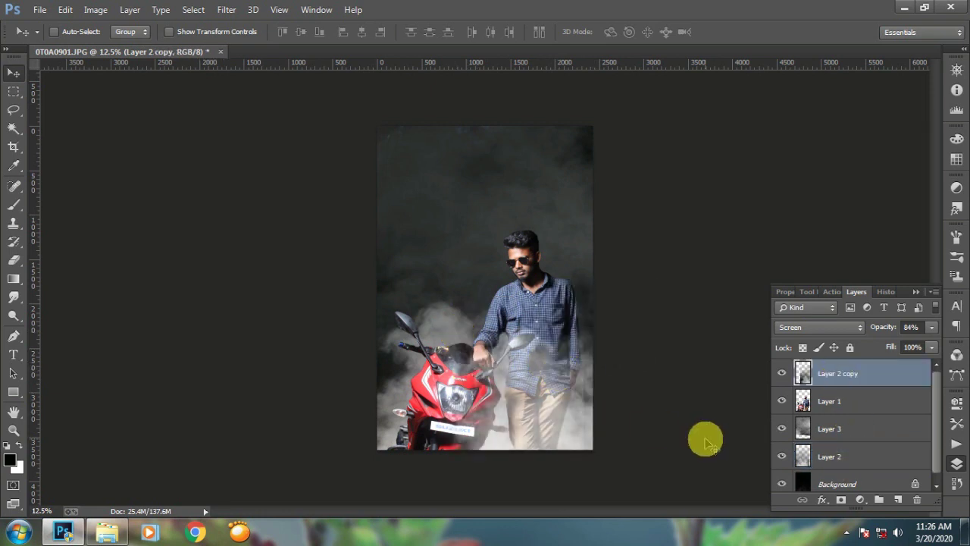
# Stretch the Layer 2 copy smoke leftward over the motorcycle and hide the transform controls.
pyautogui.hotkey('ctrl', 't')
pyautogui.moveTo(441, 181); pyautogui.dragTo(393, 176)
pyautogui.press('Return')
pyautogui.click(229, 32)
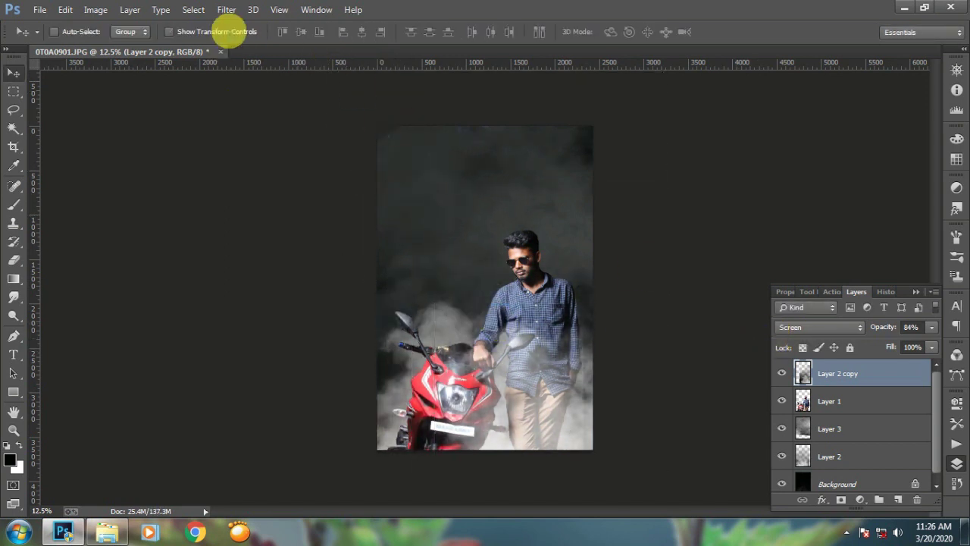
# Nudge the Layer 2 copy smoke slightly up and left, and enlarge the Layer 2 smoke to cover the whole image.
pyautogui.moveTo(541, 383); pyautogui.dragTo(535, 373)
pyautogui.click(842, 456)
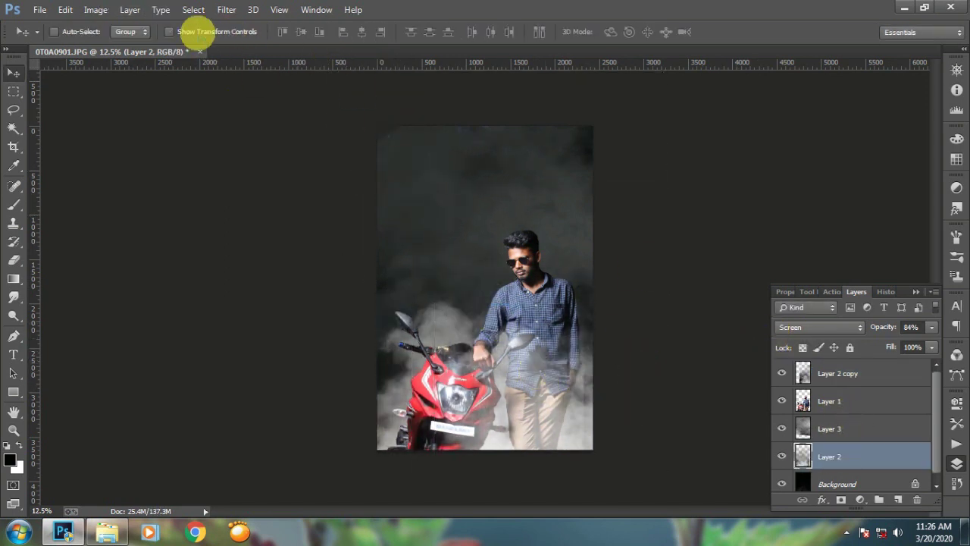
pyautogui.click(191, 32)
pyautogui.moveTo(362, 155); pyautogui.dragTo(354, 104)
pyautogui.moveTo(398, 197); pyautogui.dragTo(412, 197)
pyautogui.press('Return')
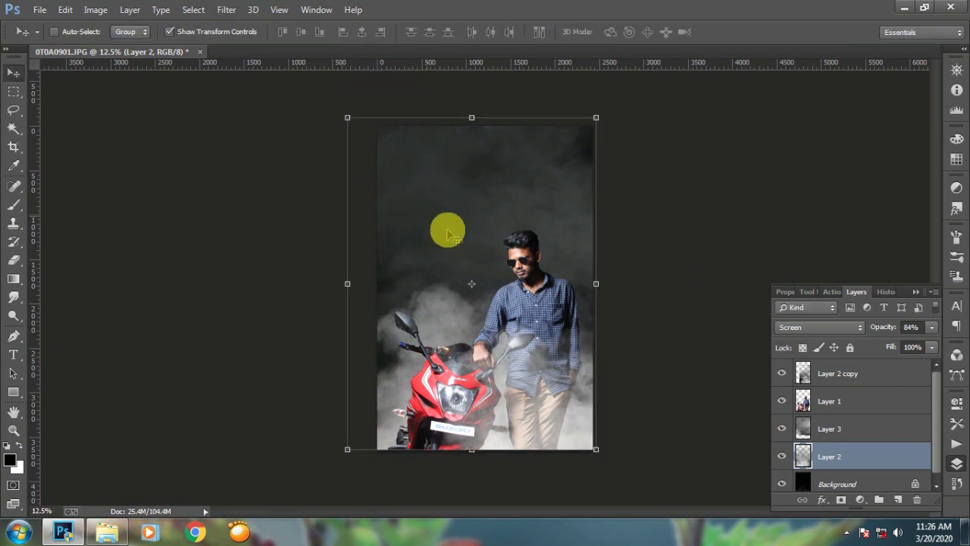
# Set the fill of Layer 2 and Layer 3 to 85% and that of Layer 2 copy to 89%.
pyautogui.click(863, 379)
pyautogui.click(842, 460)
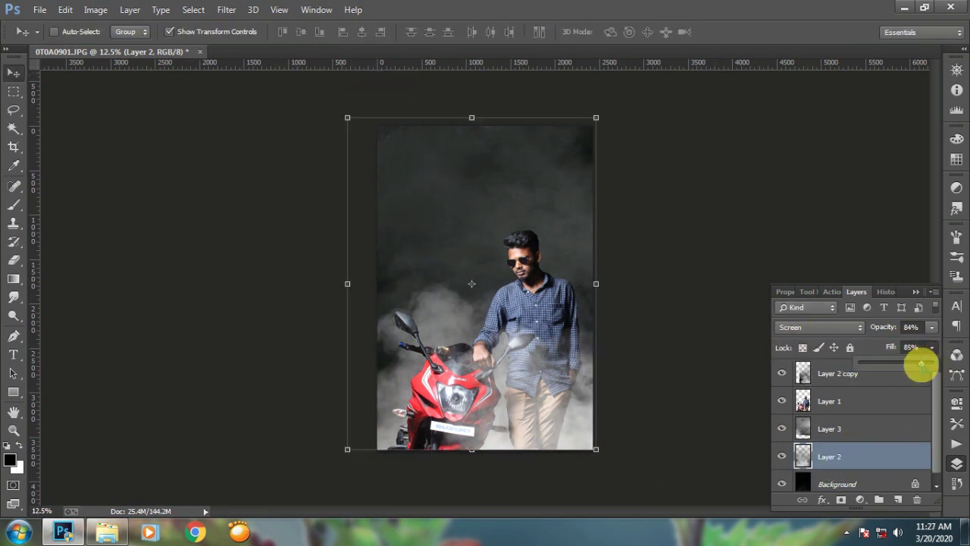
pyautogui.click(887, 430)
pyautogui.moveTo(931, 346); pyautogui.dragTo(921, 365)
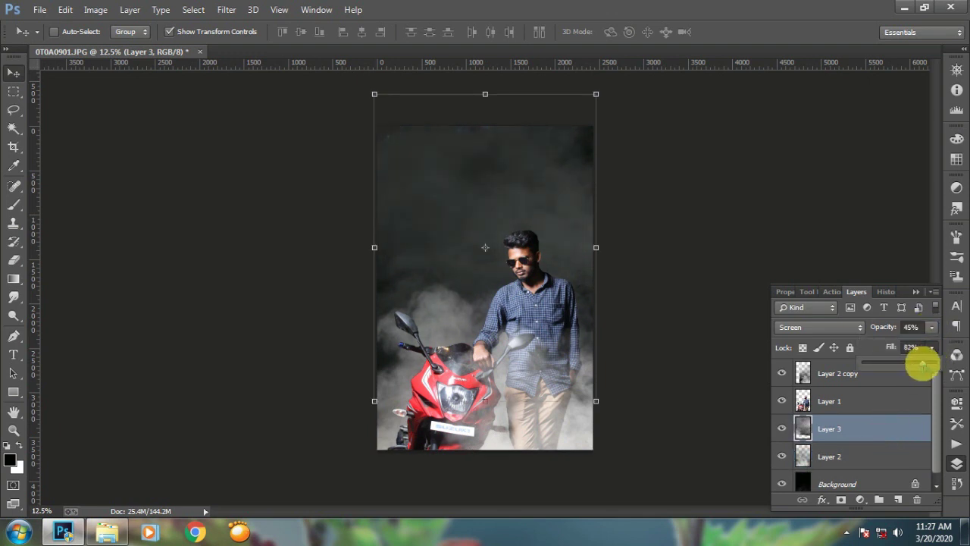
pyautogui.click(871, 377)
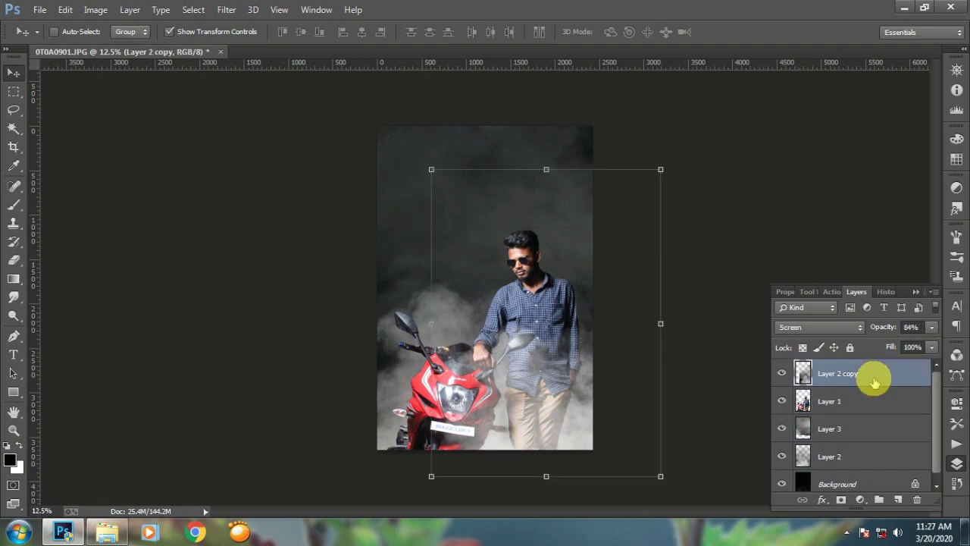
pyautogui.moveTo(931, 347); pyautogui.dragTo(925, 363)
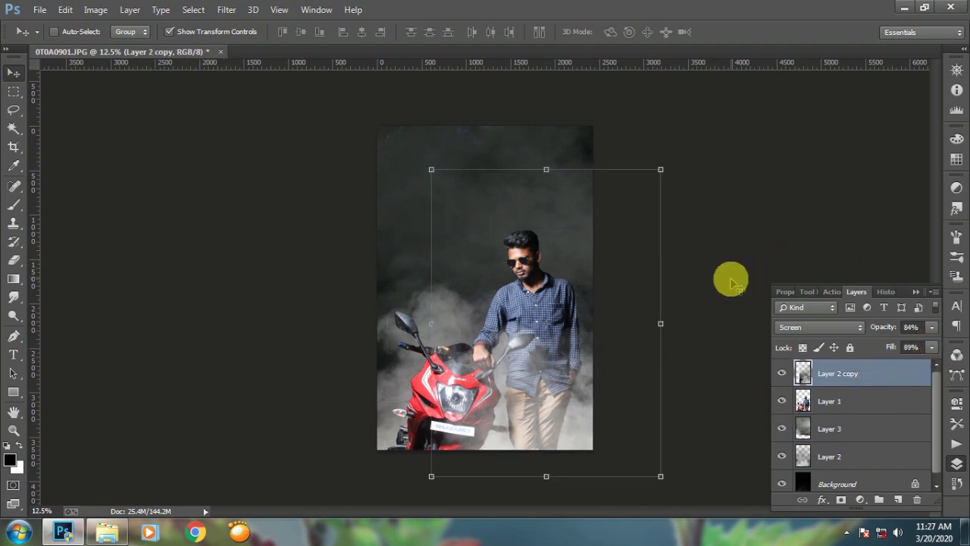
# Merge Layer 2 copy, Layer 1, Layer 3, Layer 2 and the Background into one layer.
pyautogui.click(13, 260)
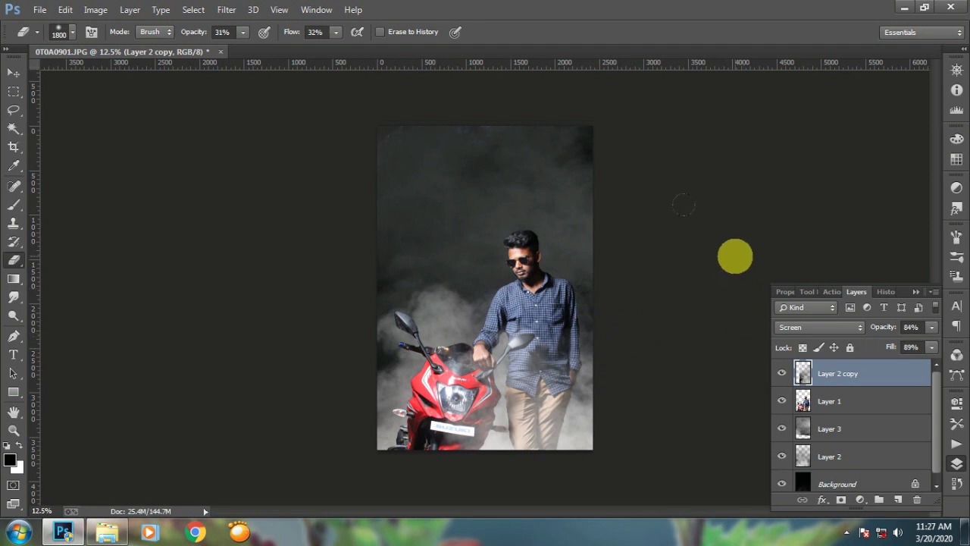
pyautogui.click(844, 398)
pyautogui.scroll(-1, 868, 435)
pyautogui.click(856, 432)
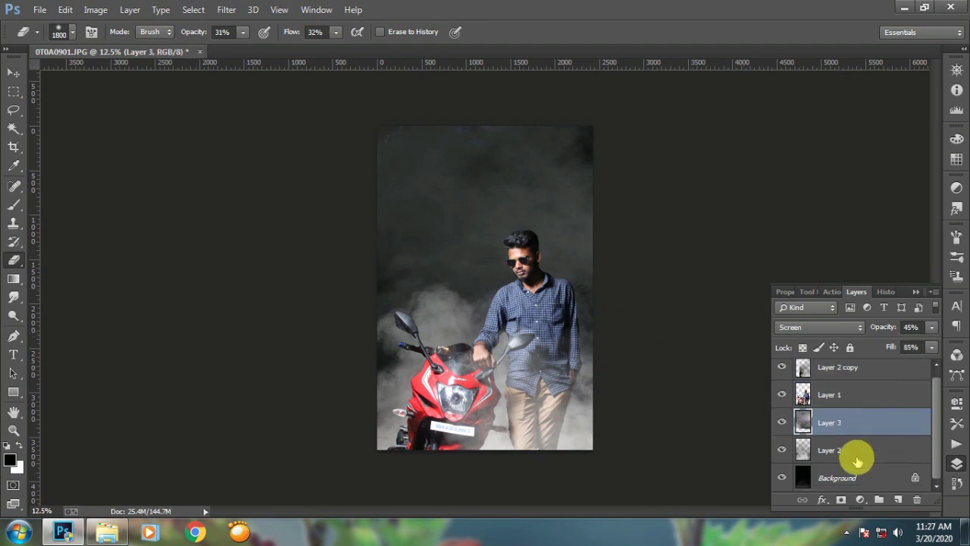
pyautogui.click(856, 474)
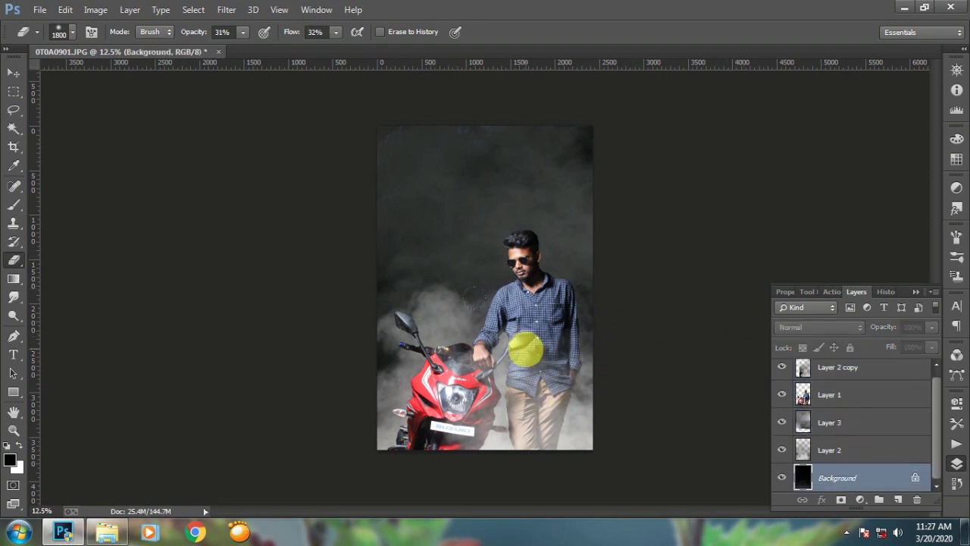
pyautogui.moveTo(900, 486)
pyautogui.mouseDown()
pyautogui.moveTo(900, 501)
pyautogui.moveTo(904, 493)
pyautogui.mouseUp()
pyautogui.click(851, 451)
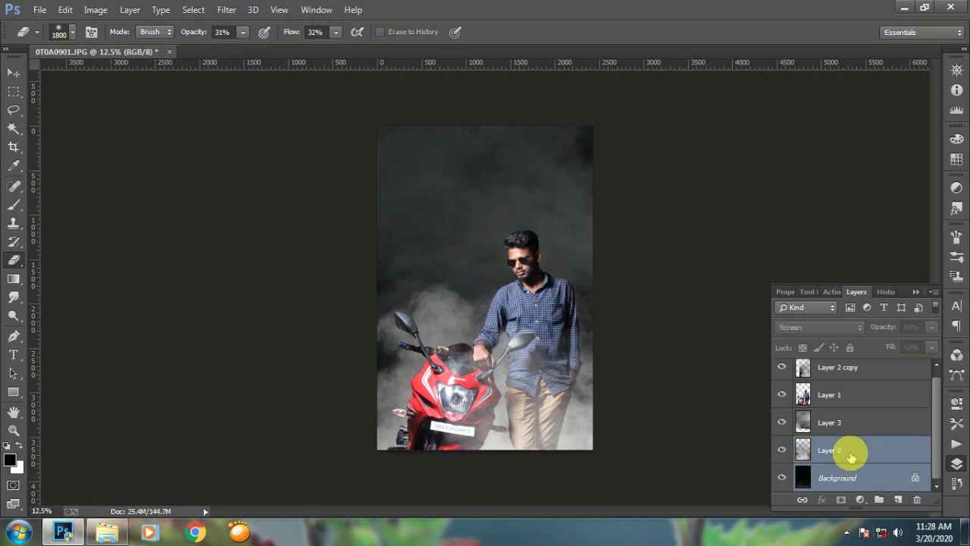
pyautogui.keyDown('shift'); pyautogui.click(855, 419); pyautogui.keyUp('shift')
pyautogui.keyDown('shift'); pyautogui.click(854, 394); pyautogui.keyUp('shift')
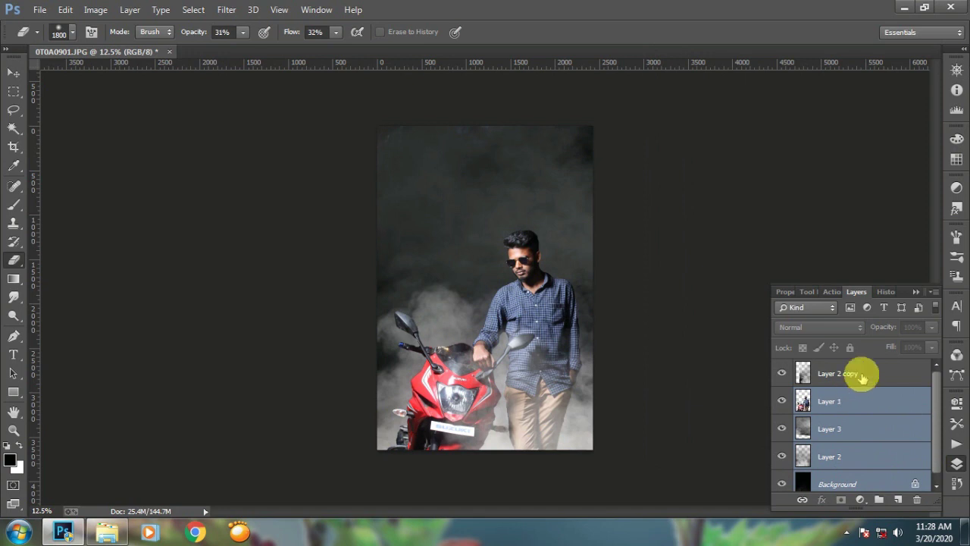
pyautogui.keyDown('shift'); pyautogui.click(863, 377); pyautogui.keyUp('shift')
pyautogui.rightClick(863, 377)
pyautogui.click(618, 407)
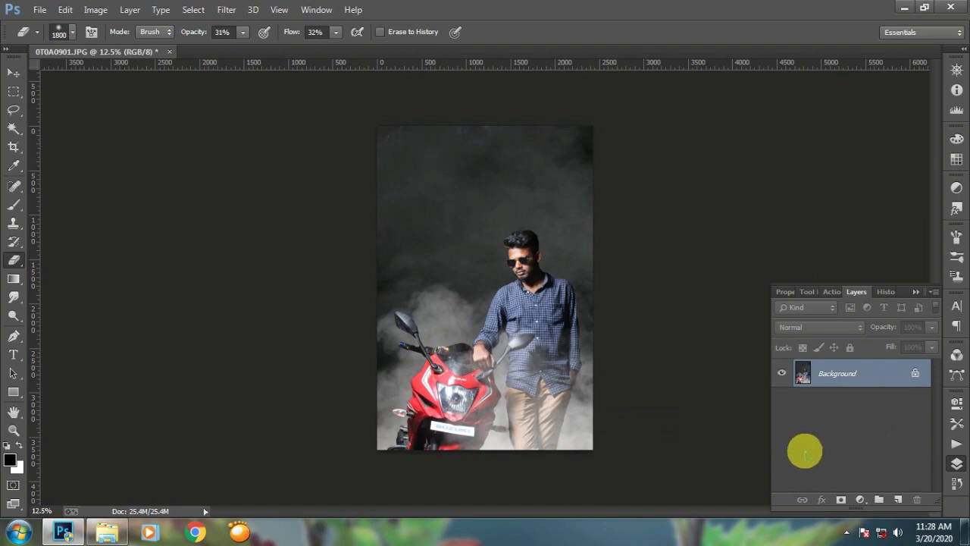
# Apply a Camera Raw post-crop vignette with an amount of -18 to the merged image.
pyautogui.hotkey('ctrl', 'shift', 'a')
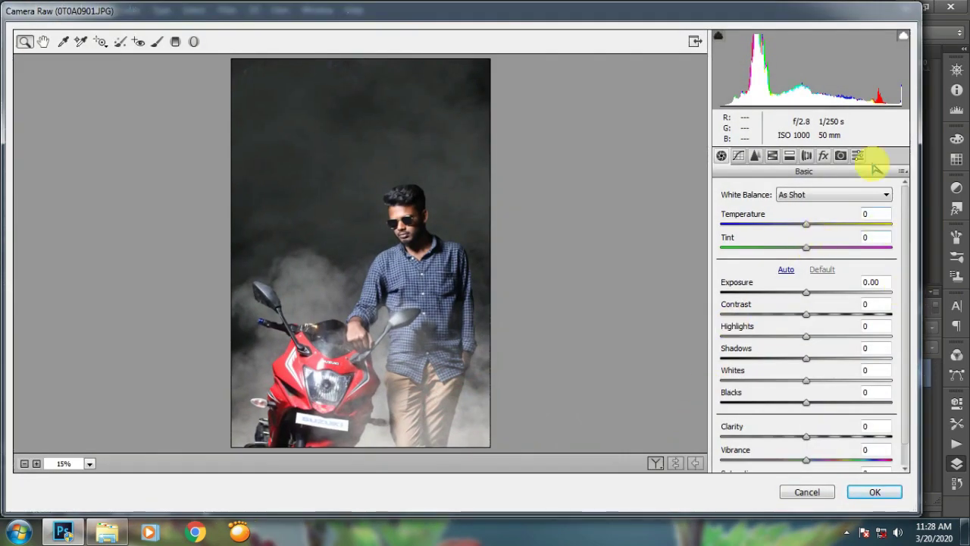
pyautogui.click(823, 155)
pyautogui.moveTo(811, 340); pyautogui.dragTo(800, 342)
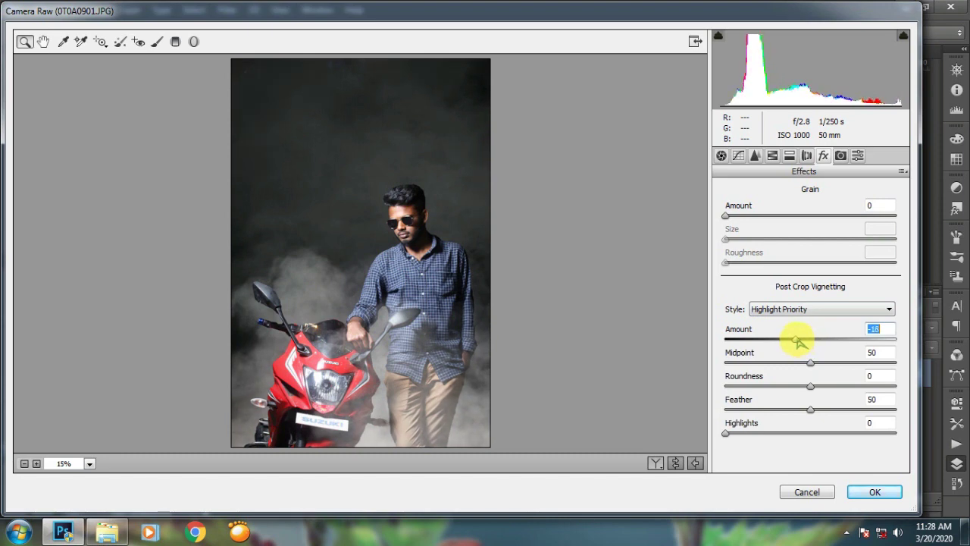
pyautogui.click(876, 493)
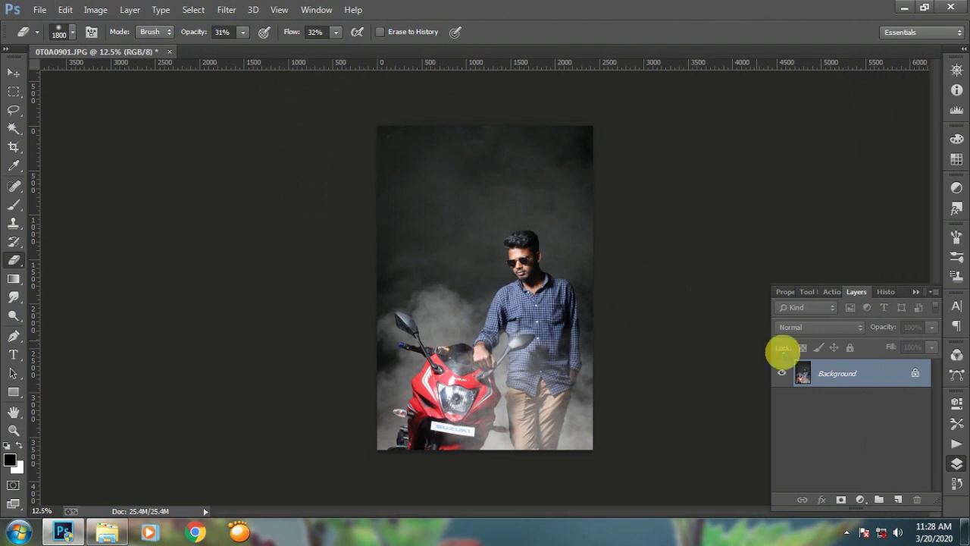
# Duplicate the Background layer and add a white layer mask to the copy.
pyautogui.moveTo(874, 379); pyautogui.dragTo(898, 502)
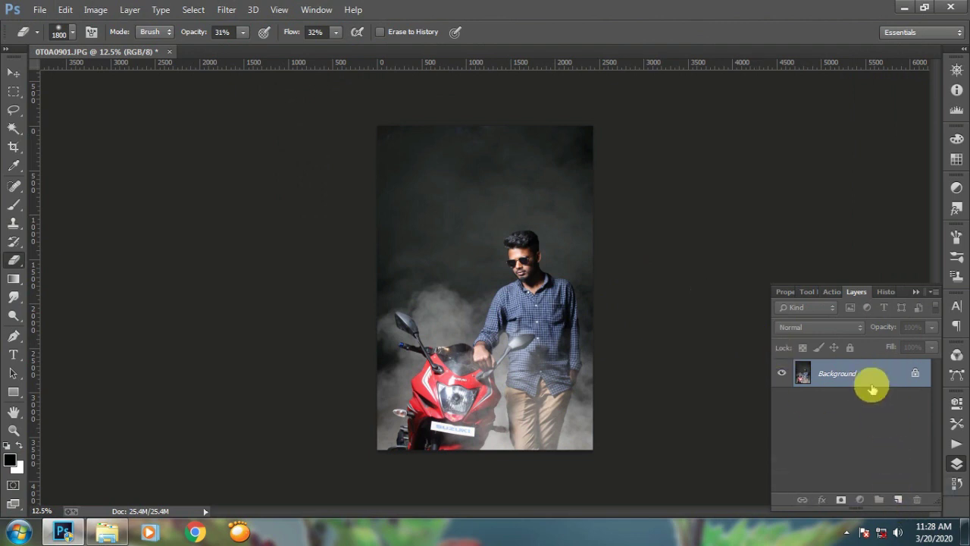
pyautogui.moveTo(862, 373); pyautogui.dragTo(898, 499)
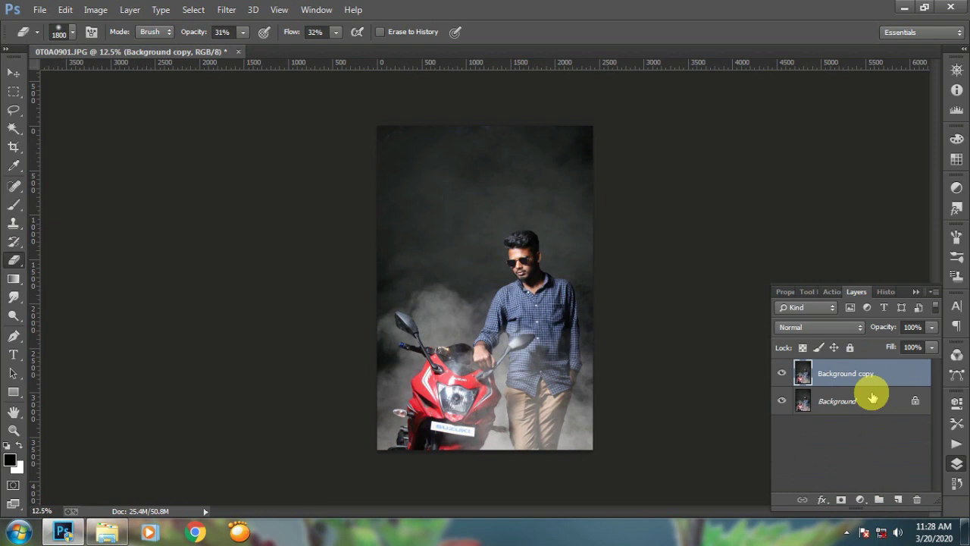
pyautogui.click(841, 500)
# In Curves on the Background copy image, lower the upper midtones to output 157 at input 165 and set the white point input to 245.
pyautogui.click(803, 373)
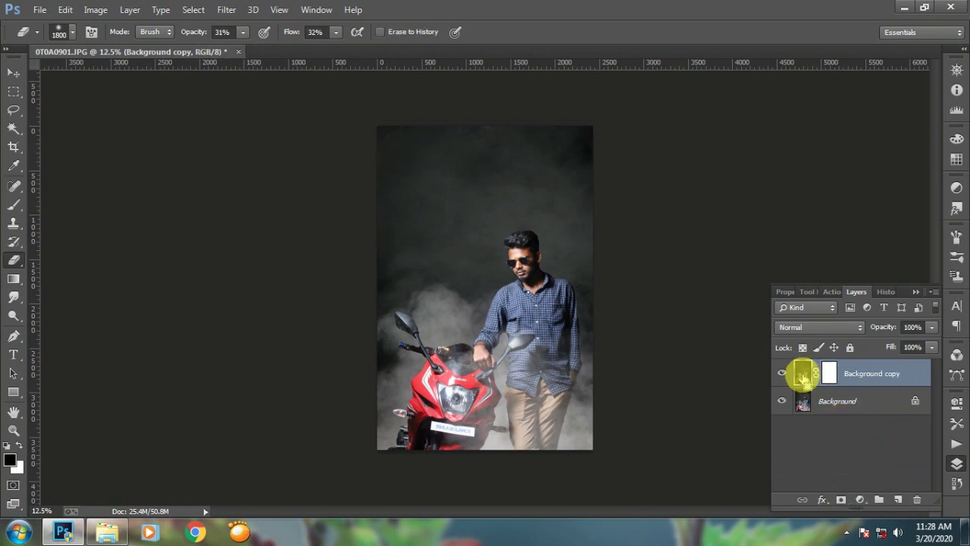
pyautogui.hotkey('ctrl', 'm')
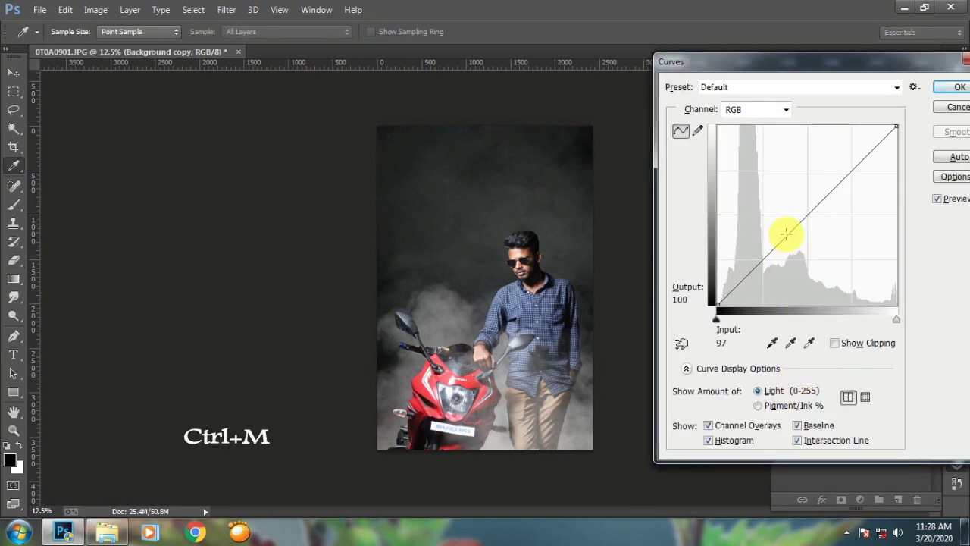
pyautogui.click(784, 238)
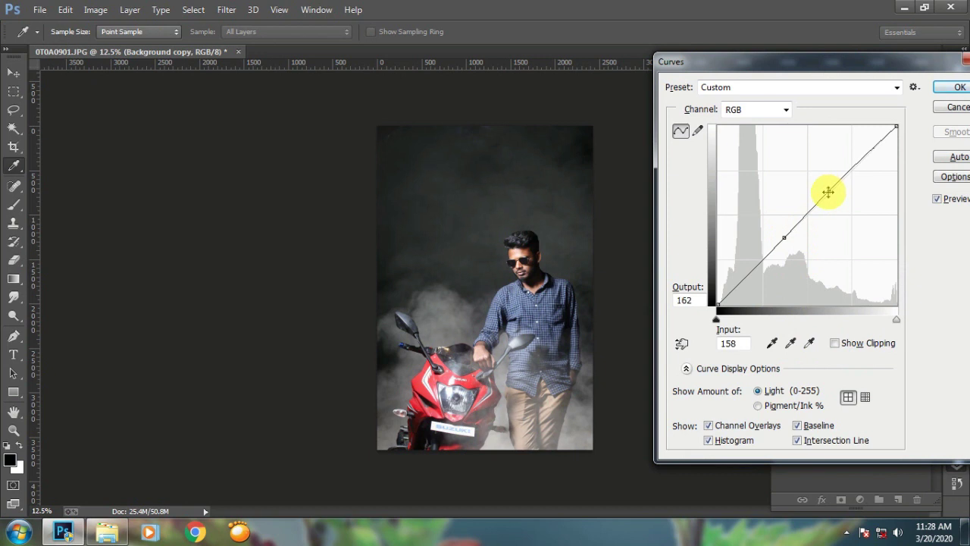
pyautogui.moveTo(829, 192); pyautogui.dragTo(833, 196)
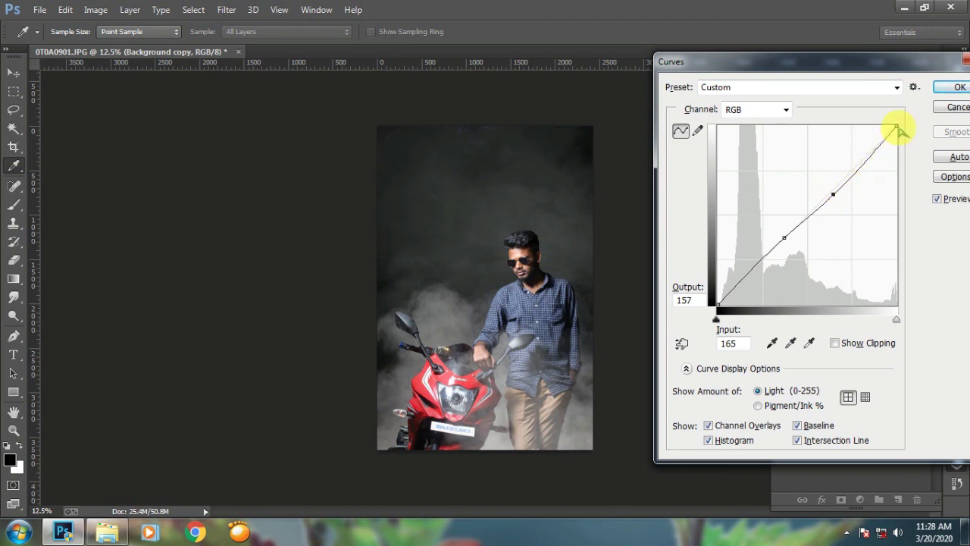
pyautogui.moveTo(895, 127)
pyautogui.mouseDown()
pyautogui.moveTo(877, 126)
pyautogui.moveTo(889, 126)
pyautogui.mouseUp()
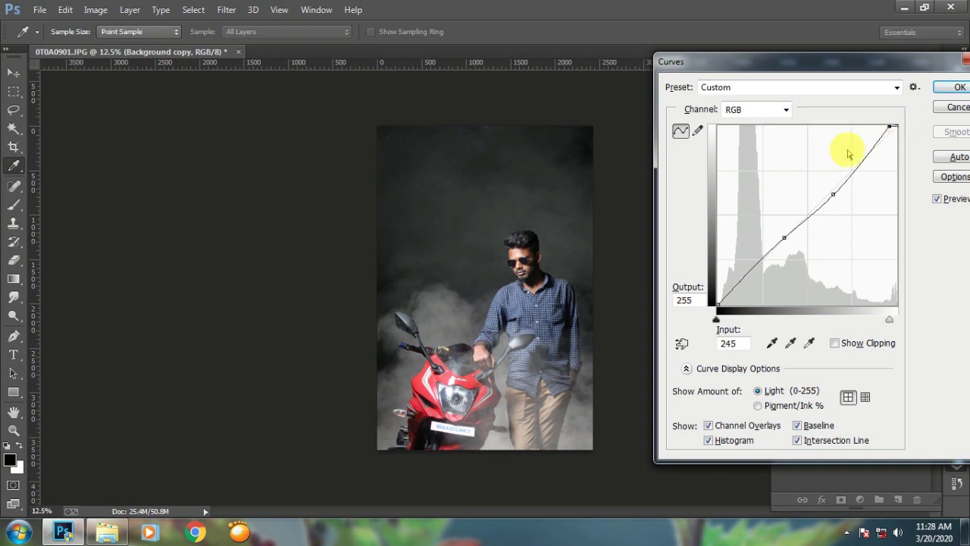
# Set the curve's lower midtone point to input 95, output 98, slightly raise the black point, and apply the curve.
pyautogui.moveTo(783, 237); pyautogui.dragTo(784, 236)
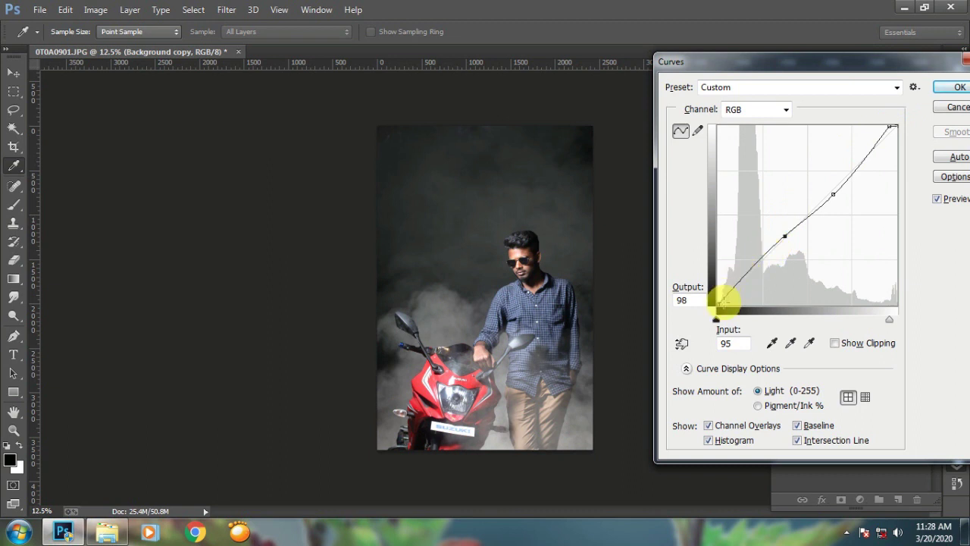
pyautogui.moveTo(717, 300); pyautogui.dragTo(716, 278)
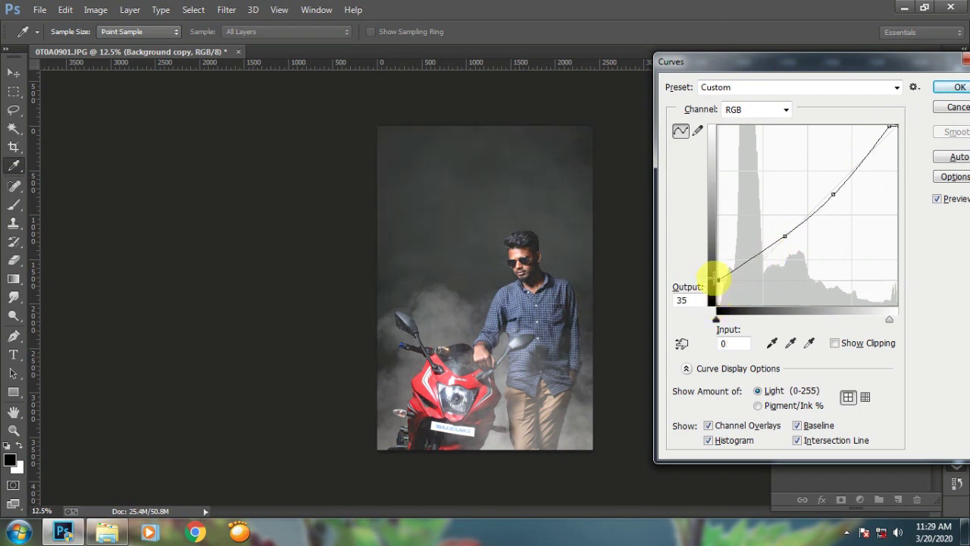
pyautogui.moveTo(717, 279); pyautogui.dragTo(717, 301)
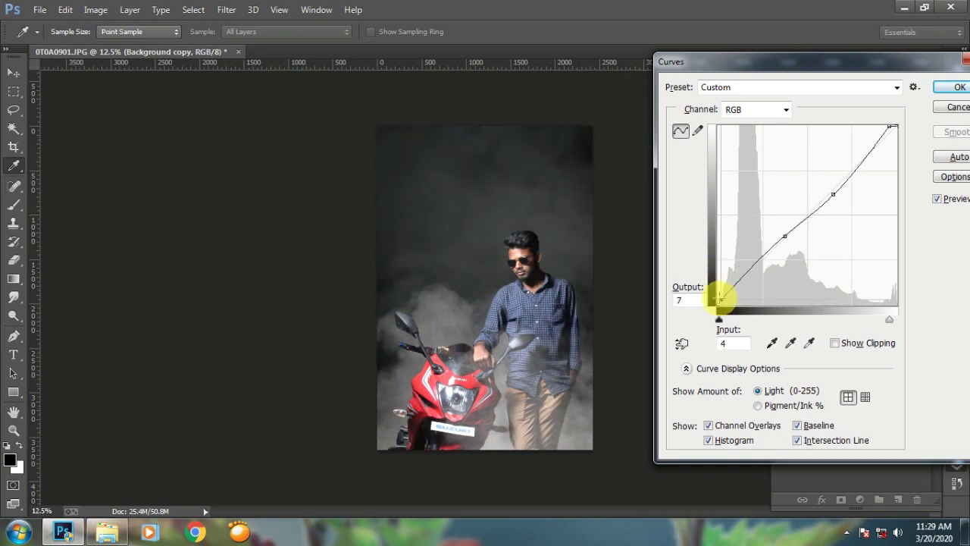
pyautogui.moveTo(720, 298); pyautogui.dragTo(718, 298)
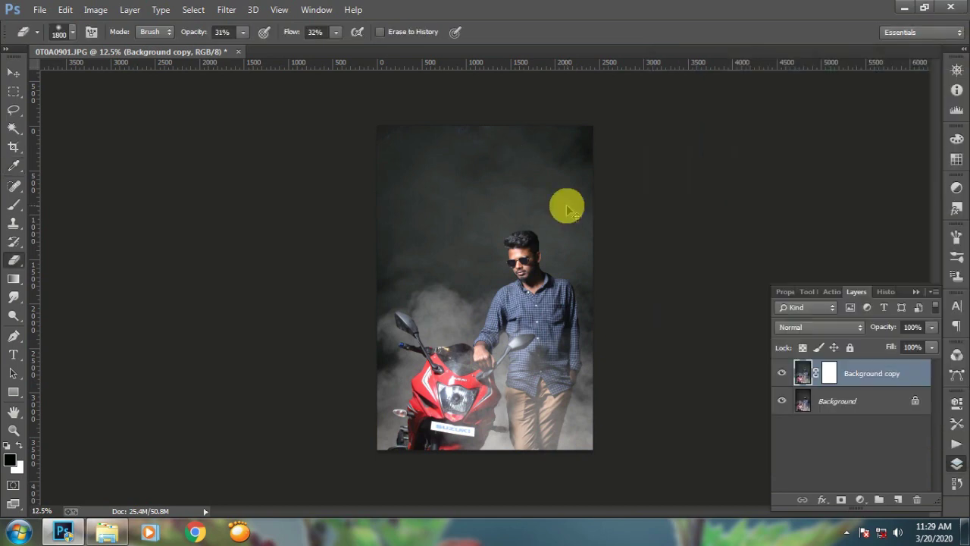
# Examine the toned composite up close around the man and motorcycle and as a whole.
pyautogui.hotkey('ctrl', '+')
pyautogui.hotkey('ctrl', '+')
pyautogui.hotkey('ctrl', '+')
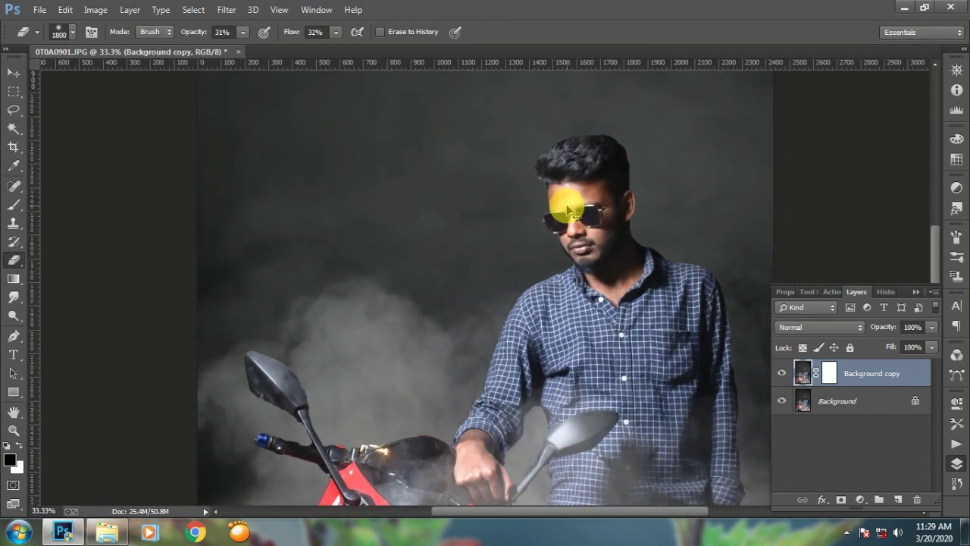
pyautogui.hotkey('ctrl', '+')
pyautogui.hotkey('ctrl', '-')
pyautogui.hotkey('ctrl', '-')
pyautogui.hotkey('ctrl', '-')
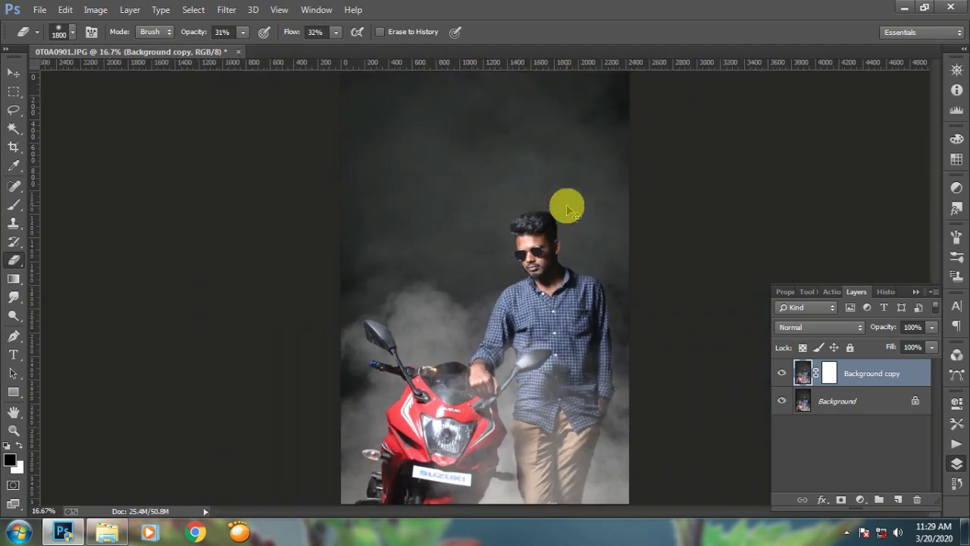
pyautogui.hotkey('ctrl', '-')
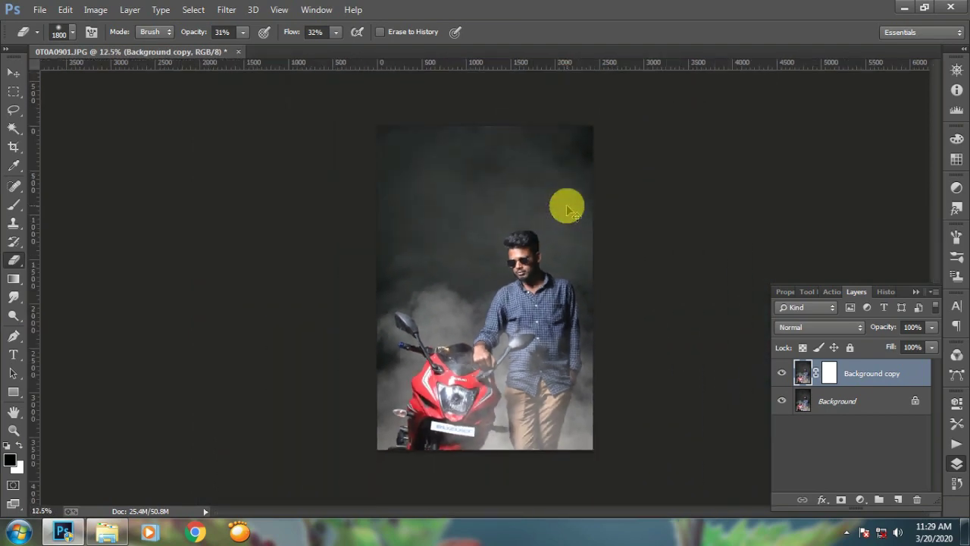
pyautogui.hotkey('ctrl', '+')
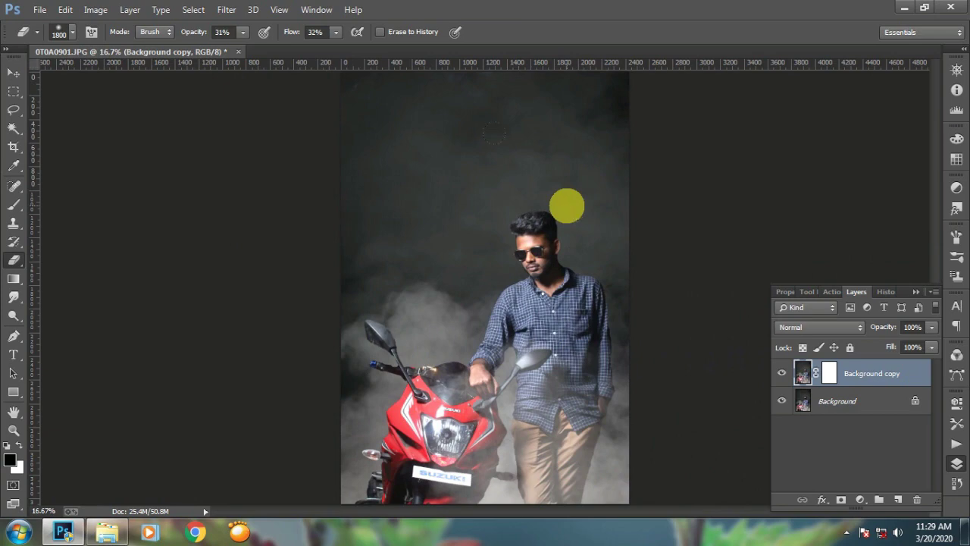
pyautogui.hotkey('ctrl', '+')
pyautogui.hotkey('ctrl', '+')
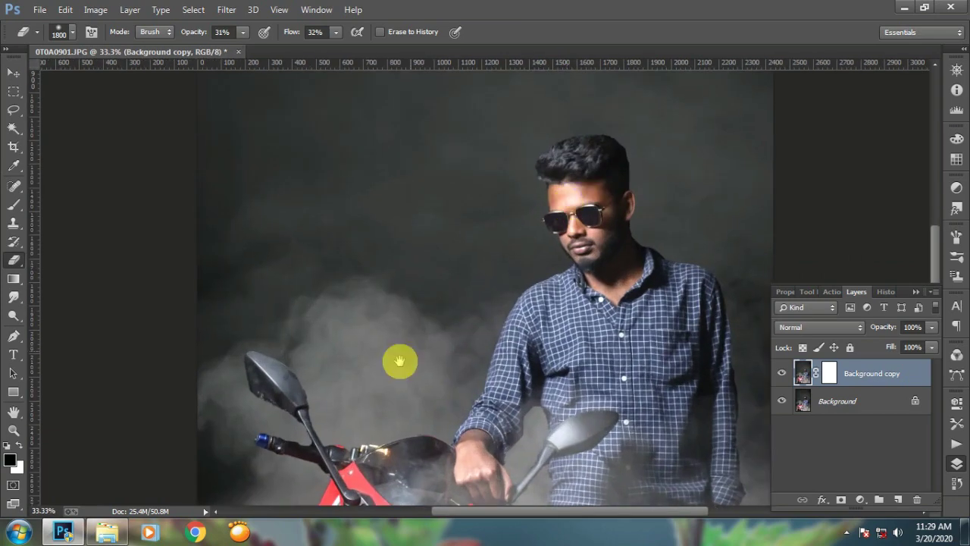
# Retouch the motorcycle's handlebar beside the mirror stem with the Clone Stamp at brush size 35.
pyautogui.moveTo(399, 362); pyautogui.dragTo(498, 206)
pyautogui.hotkey('ctrl', '+')
pyautogui.hotkey('ctrl', '+')
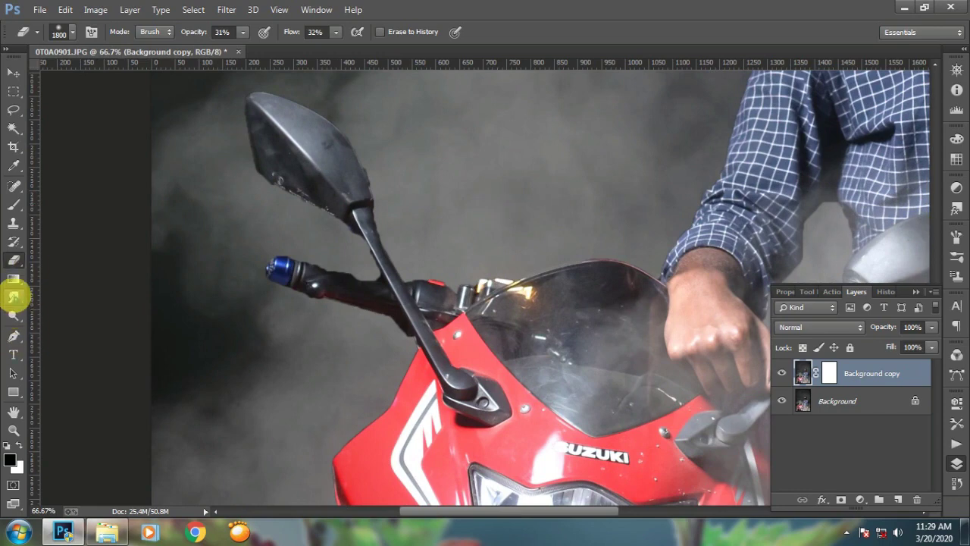
pyautogui.click(14, 222)
pyautogui.moveTo(364, 282)
pyautogui.mouseDown()
pyautogui.moveTo(324, 273)
pyautogui.moveTo(366, 278)
pyautogui.mouseUp()
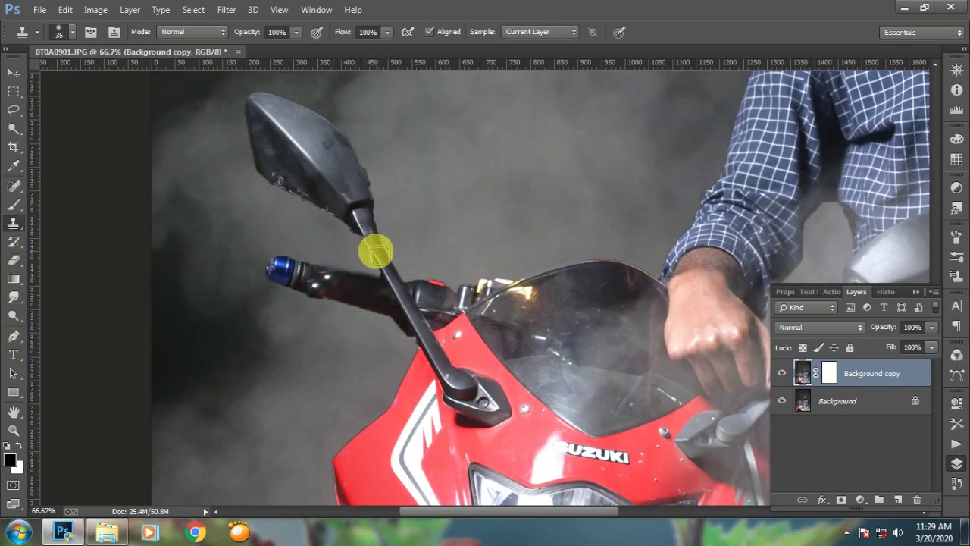
# Merge the retouched Background copy layer with the Background layer.
pyautogui.hotkey('ctrl', '-')
pyautogui.hotkey('ctrl', '-')
pyautogui.hotkey('ctrl', '-')
pyautogui.hotkey('ctrl', '-')
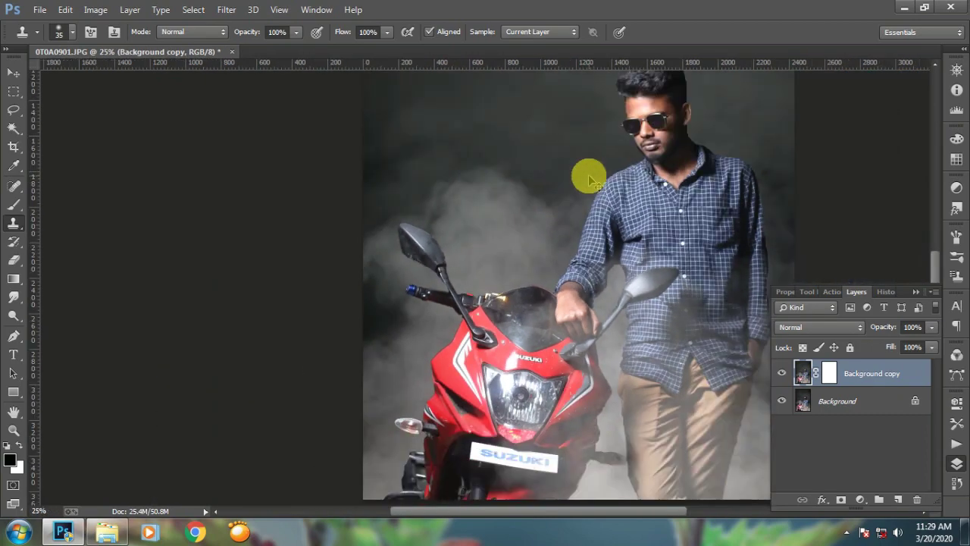
pyautogui.click(851, 388)
pyautogui.keyDown('shift'); pyautogui.click(853, 375); pyautogui.keyUp('shift')
pyautogui.rightClick(851, 373)
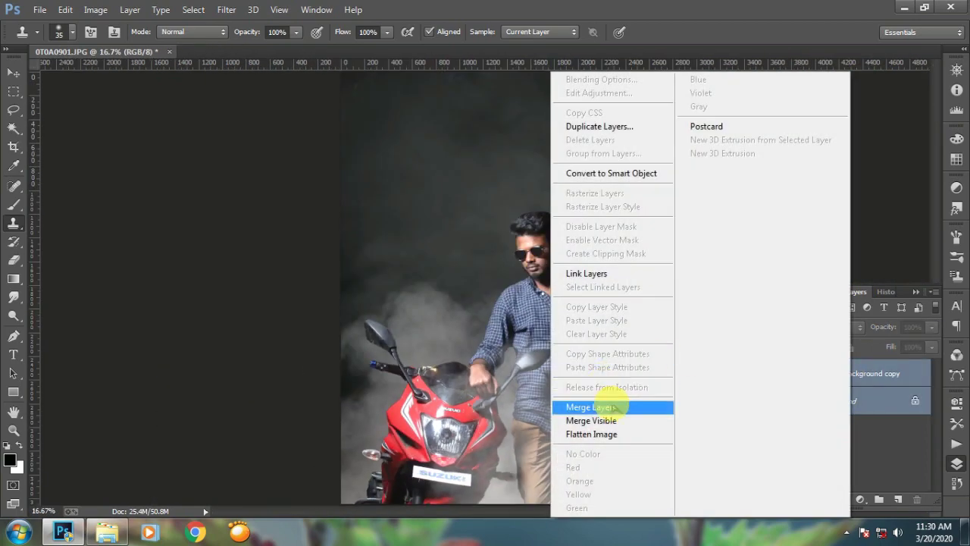
pyautogui.click(613, 403)
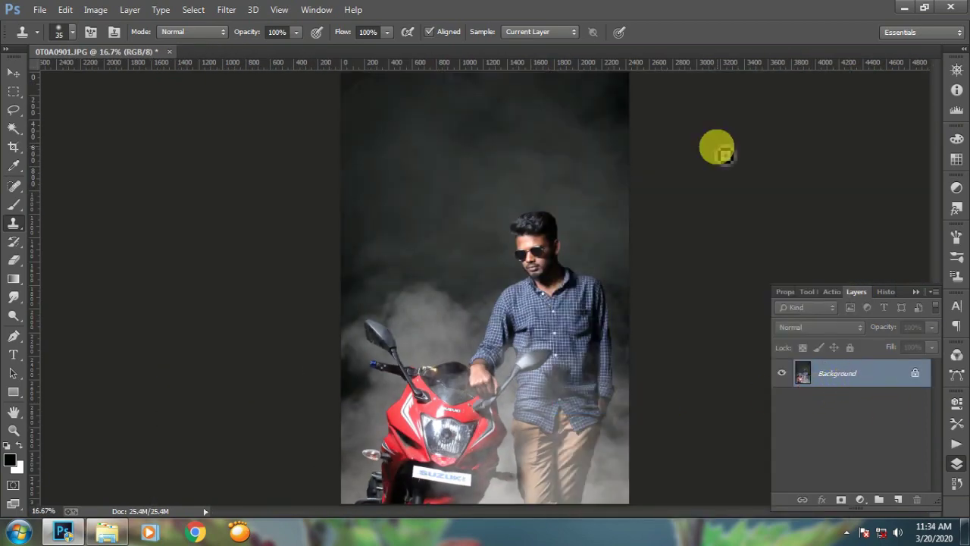
# Add a Selective Color adjustment and set its Blacks to Cyan -12%, Magenta -2%, Yellow -13% and Black -2%.
pyautogui.click(860, 500)
pyautogui.click(864, 486)
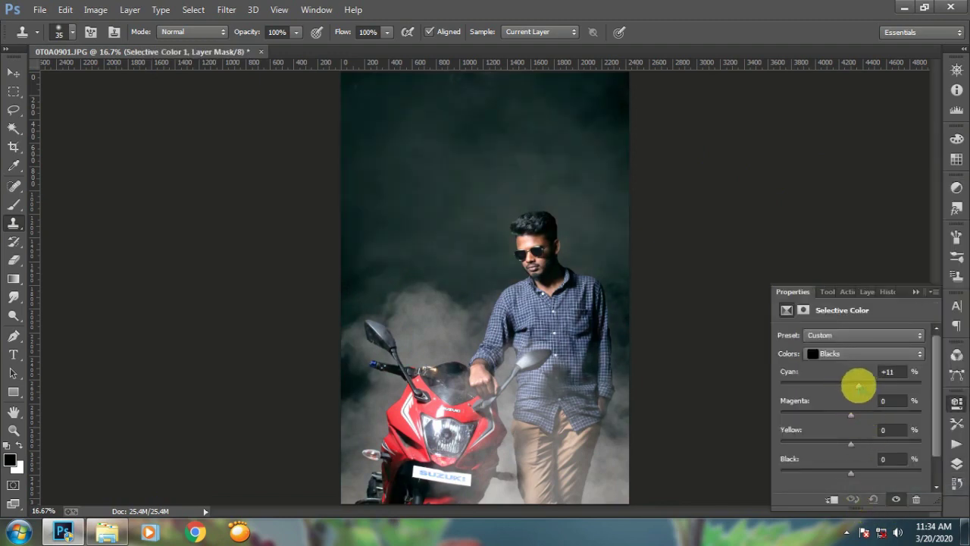
pyautogui.moveTo(858, 385); pyautogui.dragTo(849, 386)
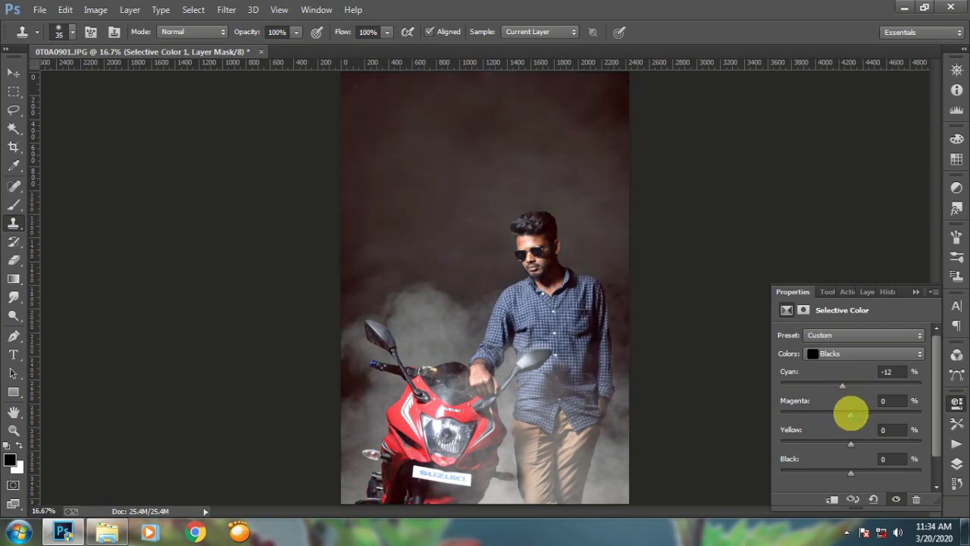
pyautogui.moveTo(851, 414); pyautogui.dragTo(849, 415)
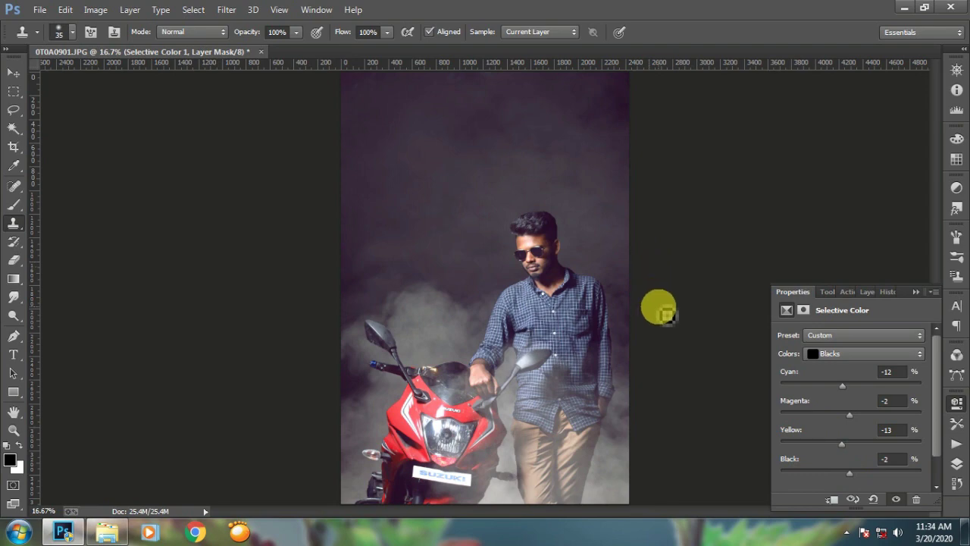
# Check the toning up close and refine the Selective Color Blacks to Yellow -16% and Black +3%.
pyautogui.hotkey('ctrl', '-')
pyautogui.hotkey('ctrl', '+')
pyautogui.hotkey('ctrl', '+')
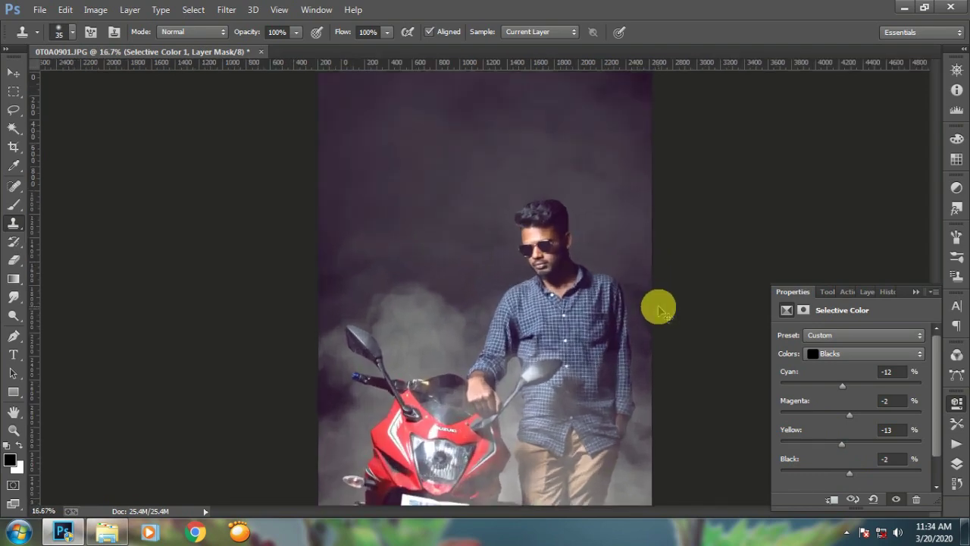
pyautogui.hotkey('ctrl', '+')
pyautogui.hotkey('ctrl', '+')
pyautogui.hotkey('ctrl', '-')
pyautogui.hotkey('ctrl', '-')
pyautogui.hotkey('ctrl', '-')
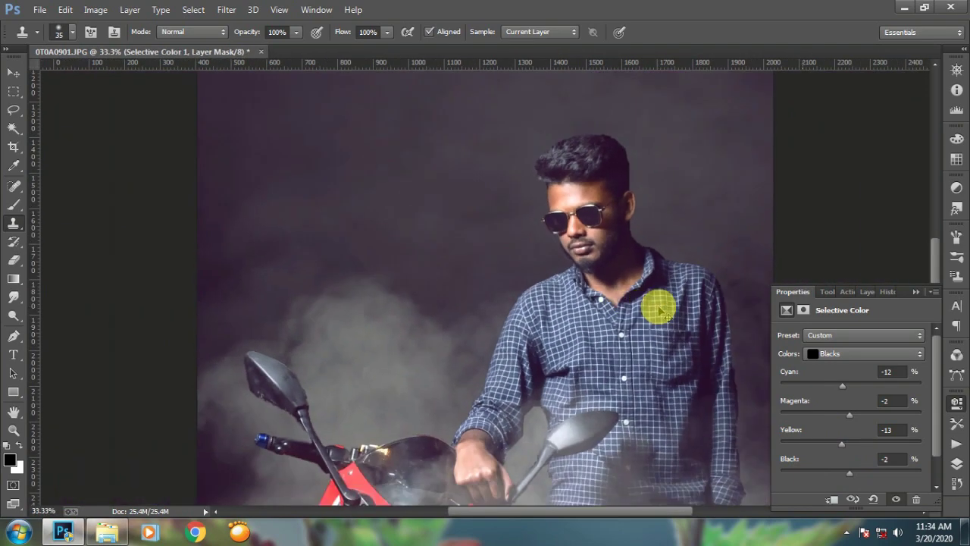
pyautogui.hotkey('ctrl', '+')
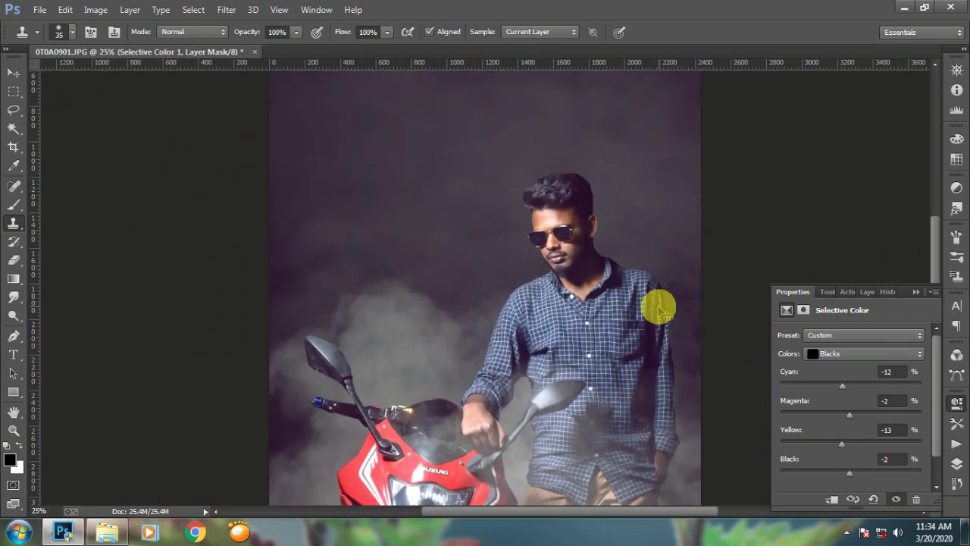
pyautogui.hotkey('ctrl', '-')
pyautogui.hotkey('ctrl', '-')
pyautogui.hotkey('ctrl', '+')
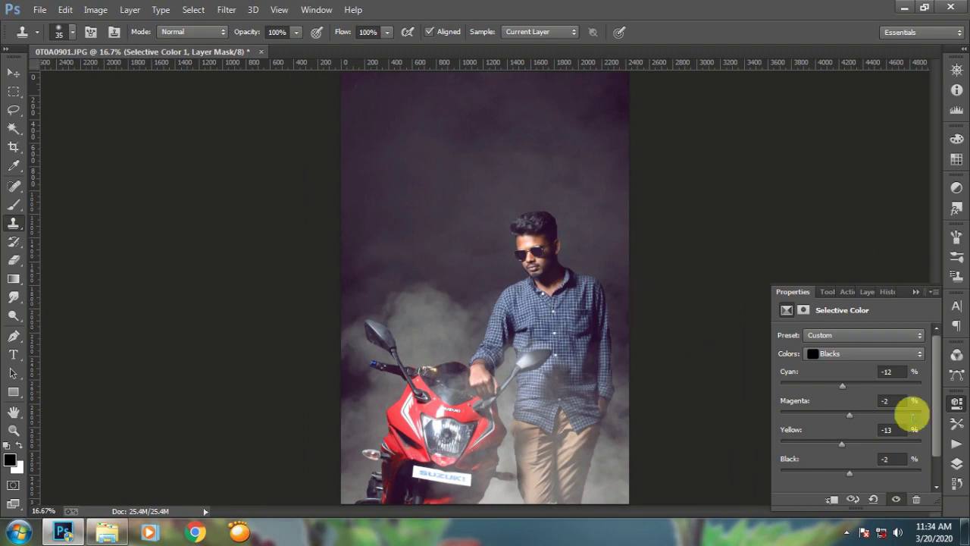
pyautogui.moveTo(850, 473); pyautogui.dragTo(854, 473)
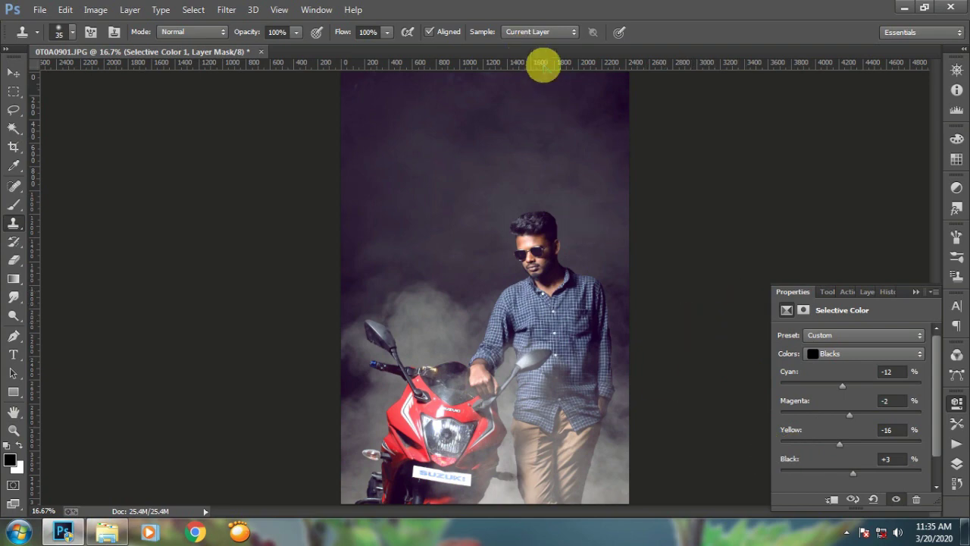
# Open the blue lens flare image from the light&smoke folder, copy it into the composite above the man, and close its source file.
pyautogui.rightClick(543, 51)
pyautogui.click(590, 131)
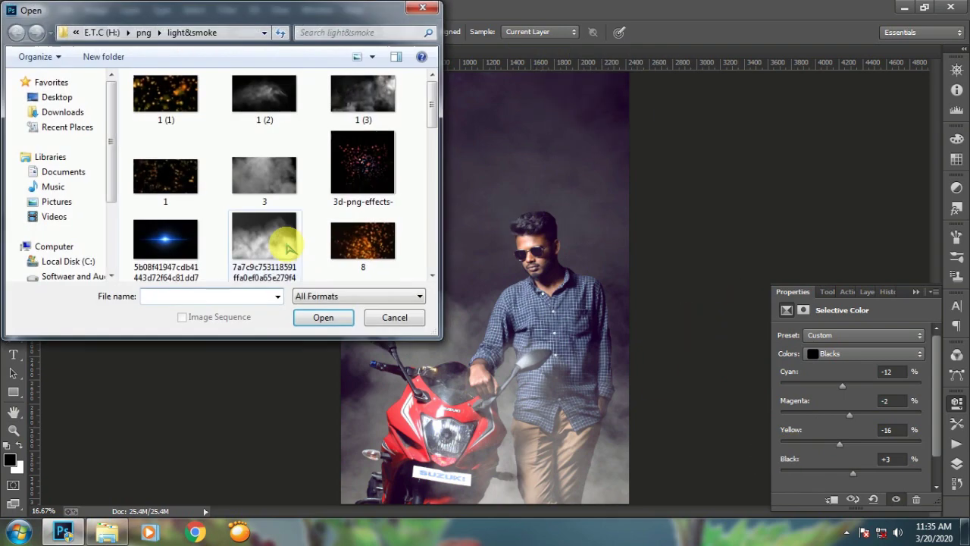
pyautogui.click(247, 239)
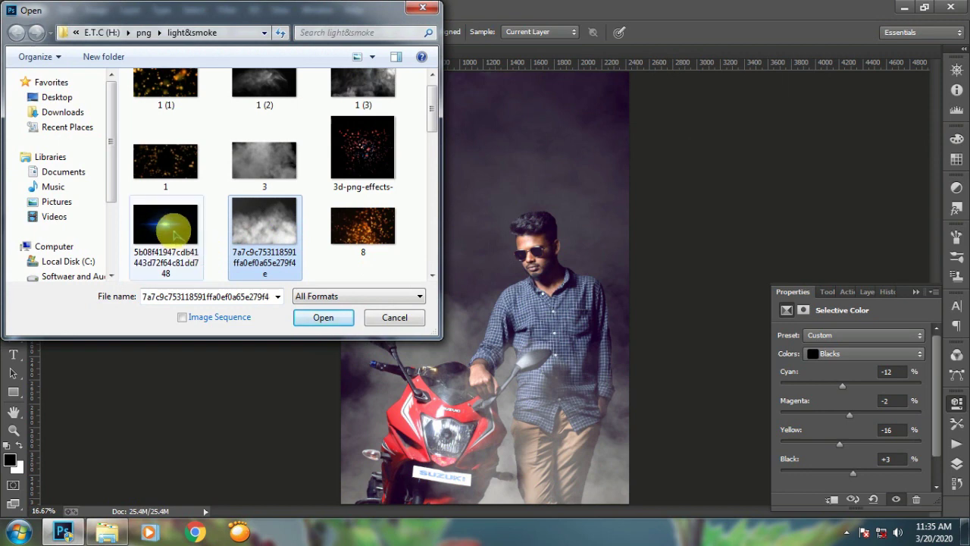
pyautogui.doubleClick(171, 238)
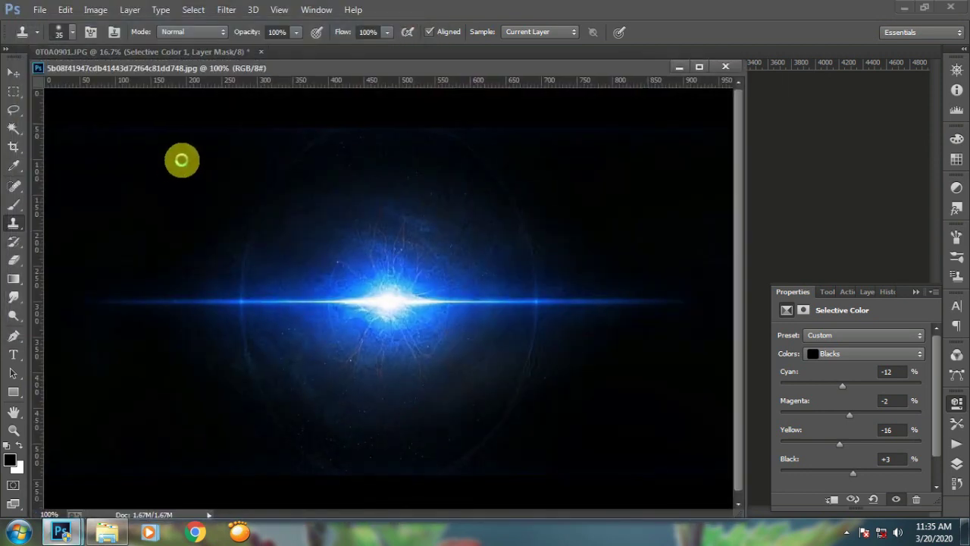
pyautogui.moveTo(357, 66); pyautogui.dragTo(393, 174)
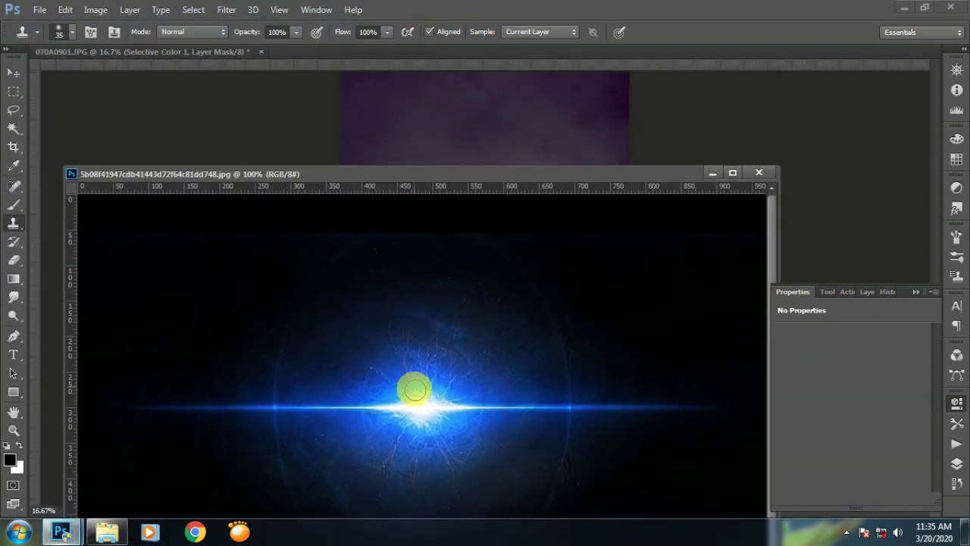
pyautogui.click(14, 72)
pyautogui.moveTo(404, 383); pyautogui.dragTo(485, 141)
pyautogui.click(760, 172)
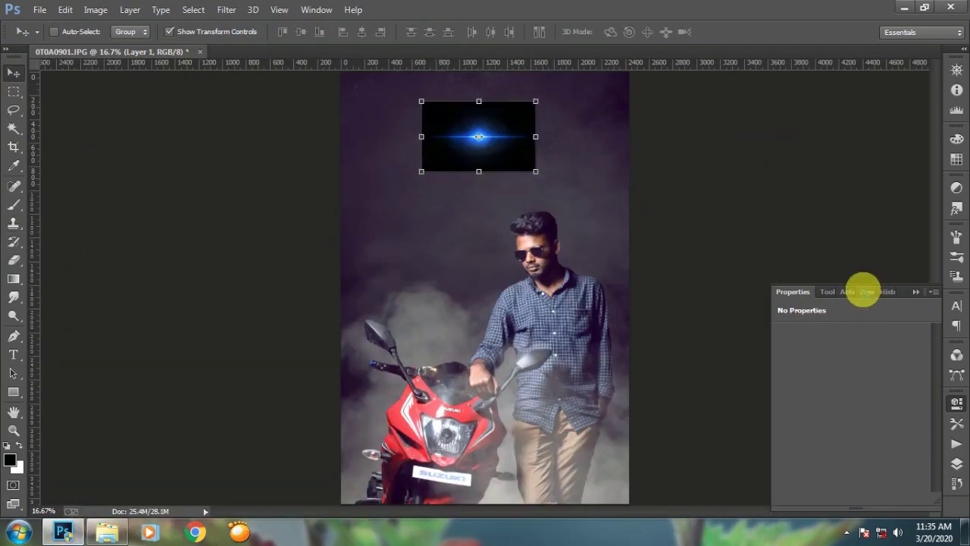
# Set the flare layer's blend mode to Screen and enlarge the flare to roughly three quarters of the image width.
pyautogui.click(862, 292)
pyautogui.click(830, 326)
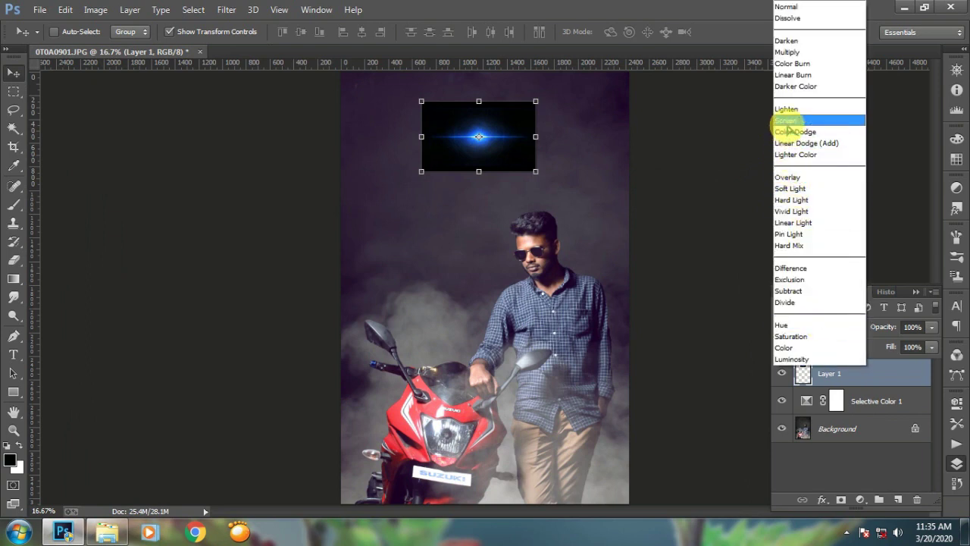
pyautogui.click(786, 121)
pyautogui.moveTo(535, 171); pyautogui.dragTo(554, 149)
pyautogui.press('Return')
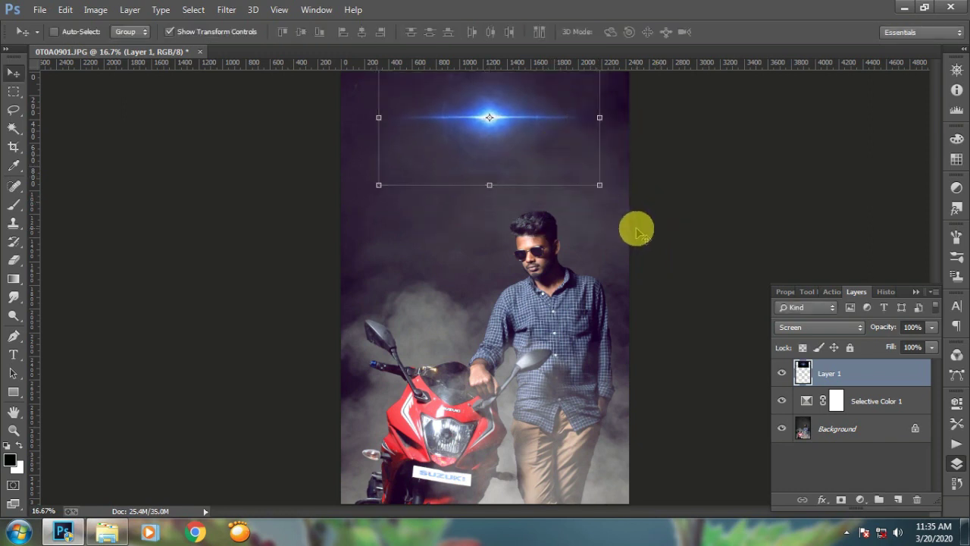
# Try the flare over the motorcycle's headlight, then position it centred near the image's upper edge.
pyautogui.hotkey('ctrl', '-')
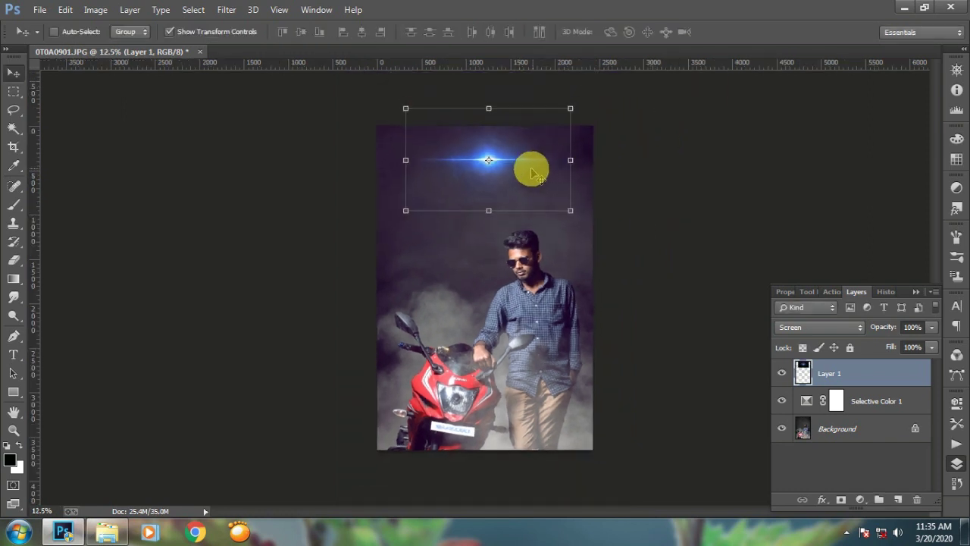
pyautogui.moveTo(531, 174); pyautogui.dragTo(535, 178)
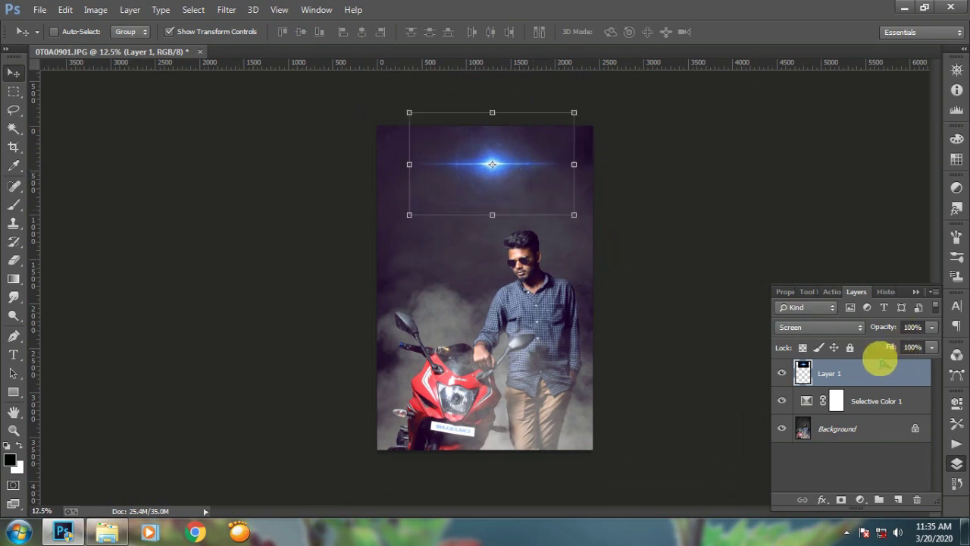
pyautogui.moveTo(553, 184); pyautogui.dragTo(501, 397)
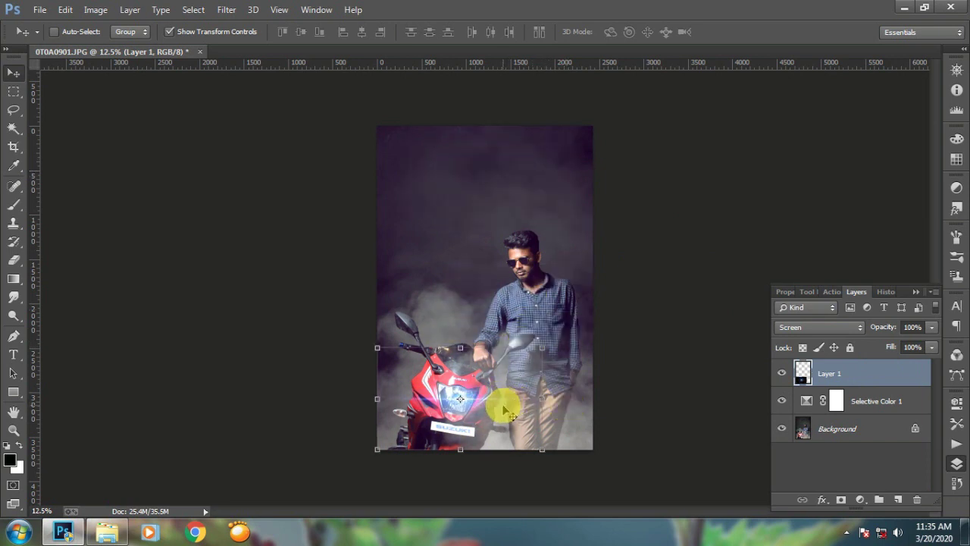
pyautogui.moveTo(506, 413); pyautogui.dragTo(524, 176)
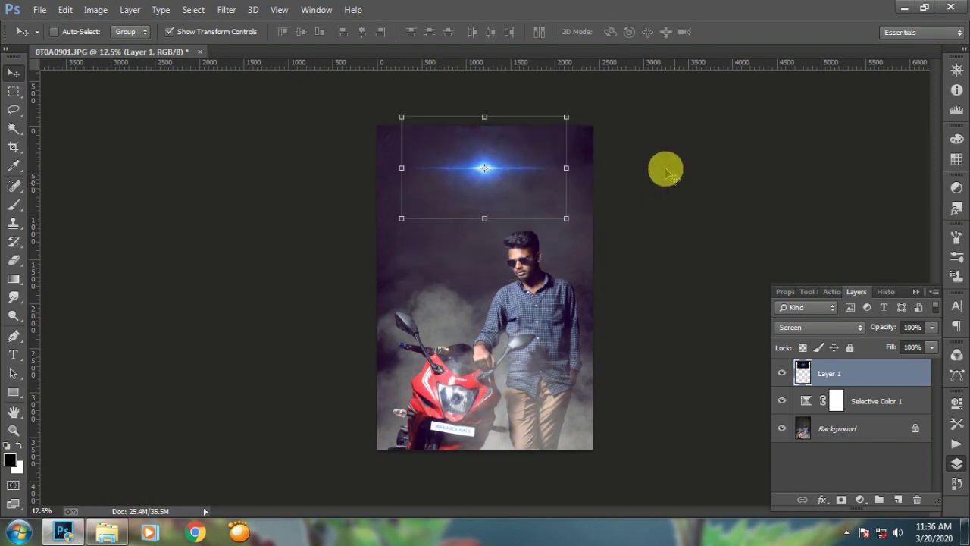
# Open the attitude image from the png\new folder on drive H.
pyautogui.rightClick(574, 55)
pyautogui.click(622, 134)
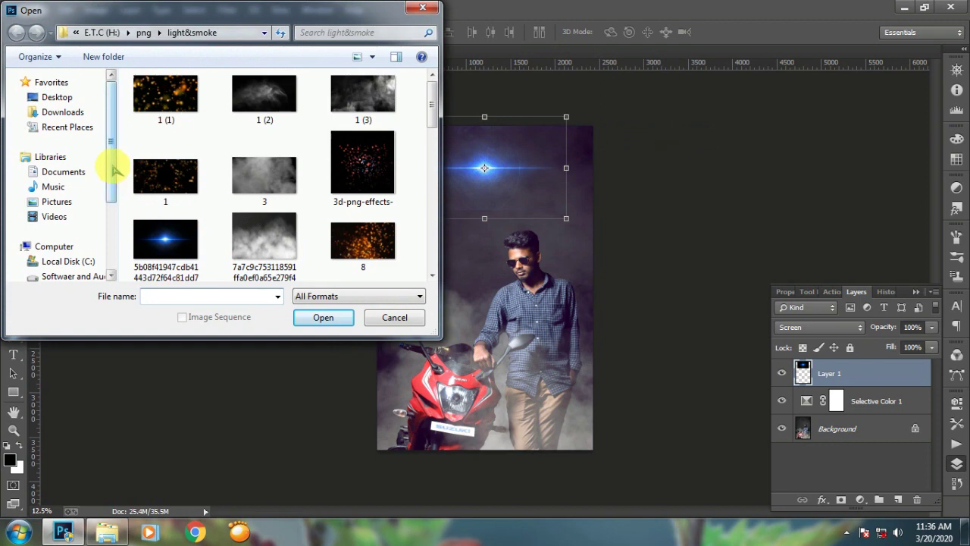
pyautogui.moveTo(113, 168); pyautogui.dragTo(116, 212)
pyautogui.moveTo(116, 212); pyautogui.dragTo(117, 233)
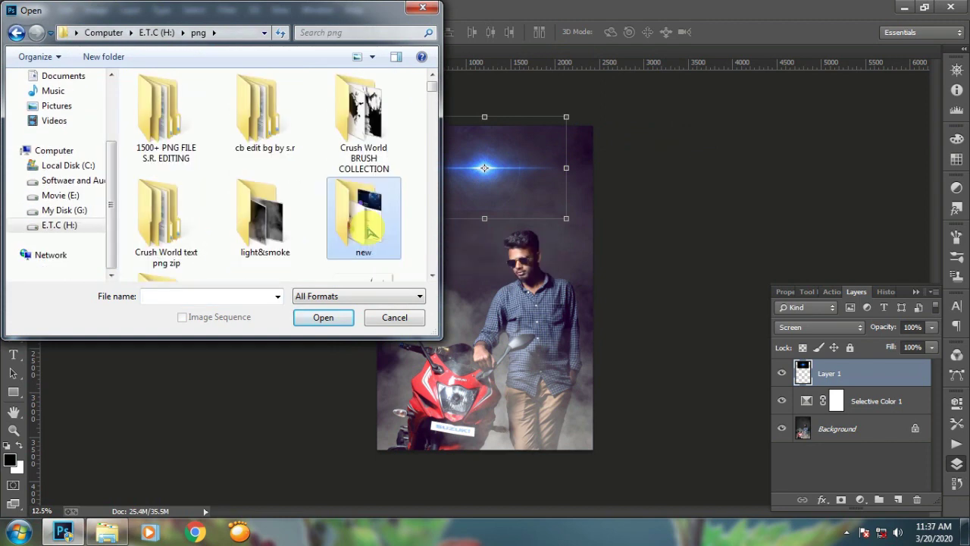
pyautogui.doubleClick(368, 230)
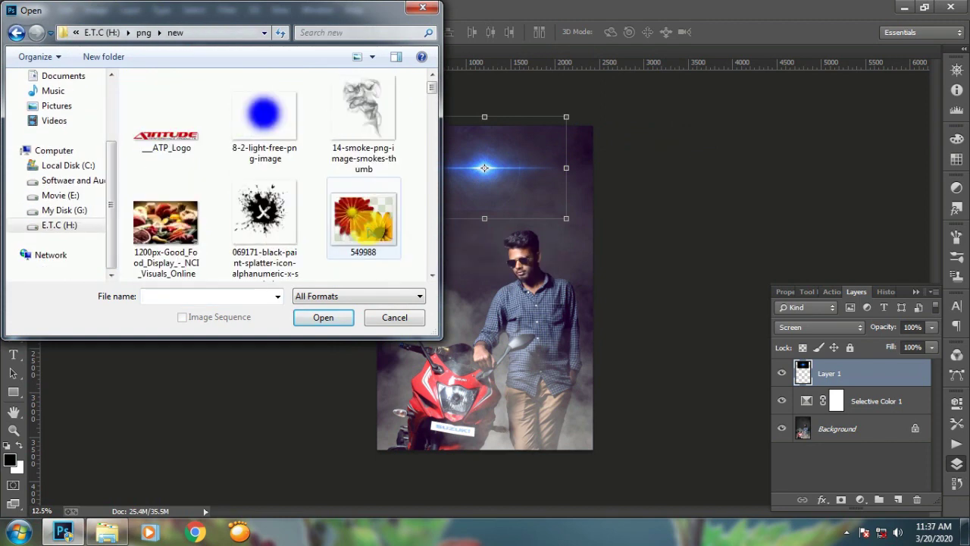
pyautogui.click(345, 218)
pyautogui.scroll(-3, 333, 226)
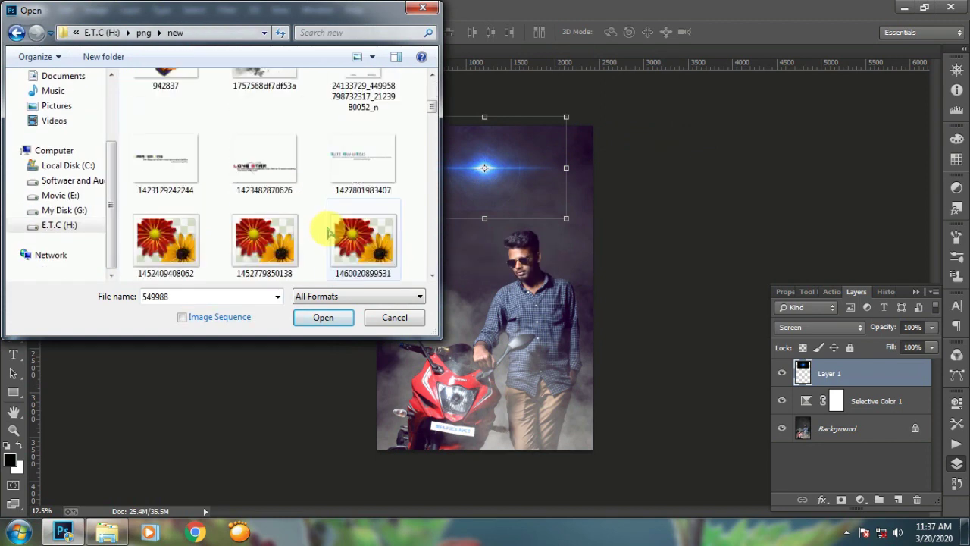
pyautogui.scroll(-1, 331, 236)
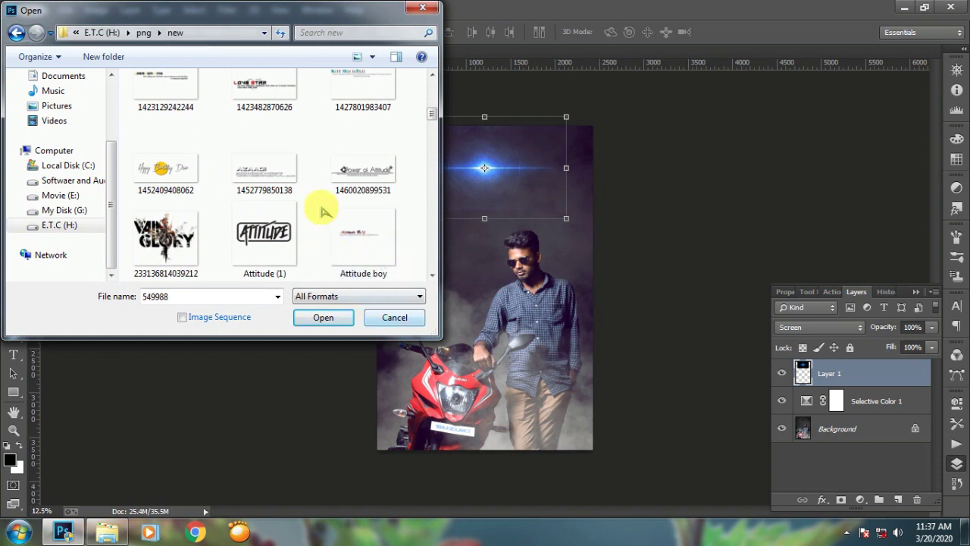
pyautogui.scroll(-1, 317, 216)
pyautogui.doubleClick(154, 207)
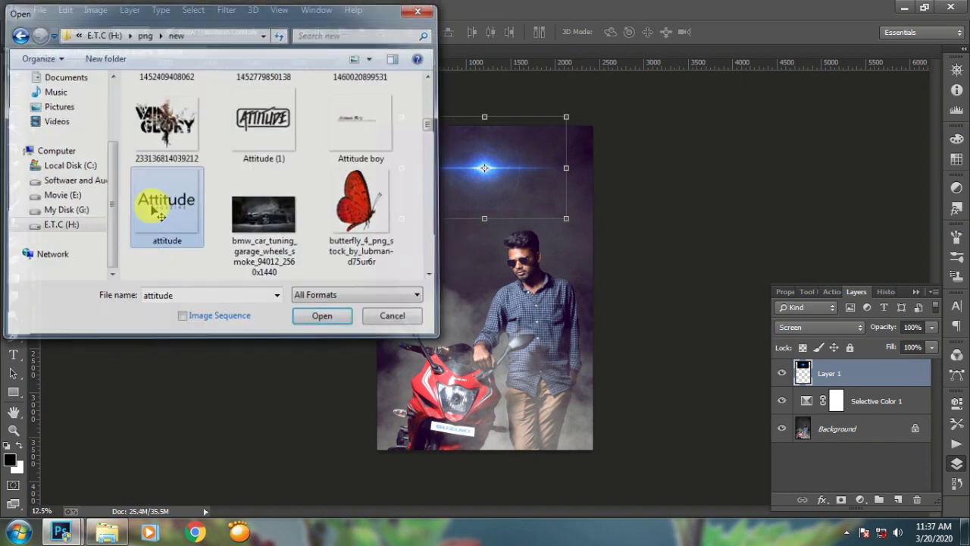
# Place the Attitude Magazine text just above the blue flare, close its source file, and turn off the transform controls.
pyautogui.moveTo(203, 311); pyautogui.dragTo(505, 148)
pyautogui.click(391, 67)
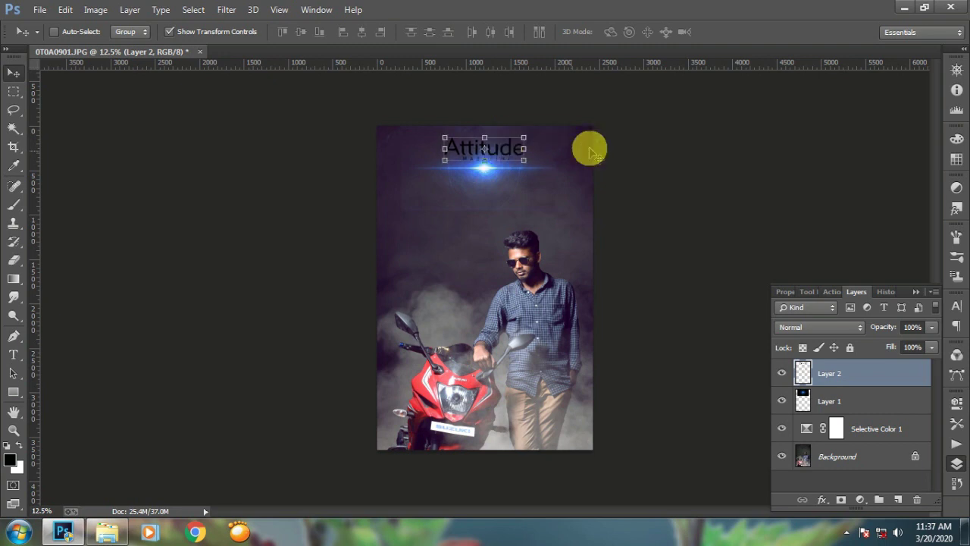
pyautogui.click(227, 32)
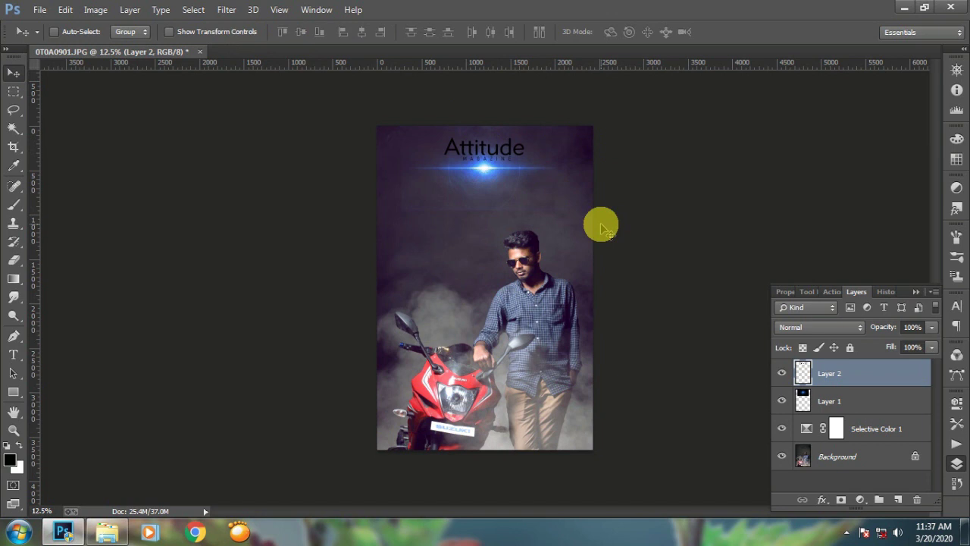
# Soften the flare's outer edges on Layer 1 with the Eraser at 31% opacity and 32% flow, reducing the brush size to 1000.
pyautogui.hotkey('ctrl', '+')
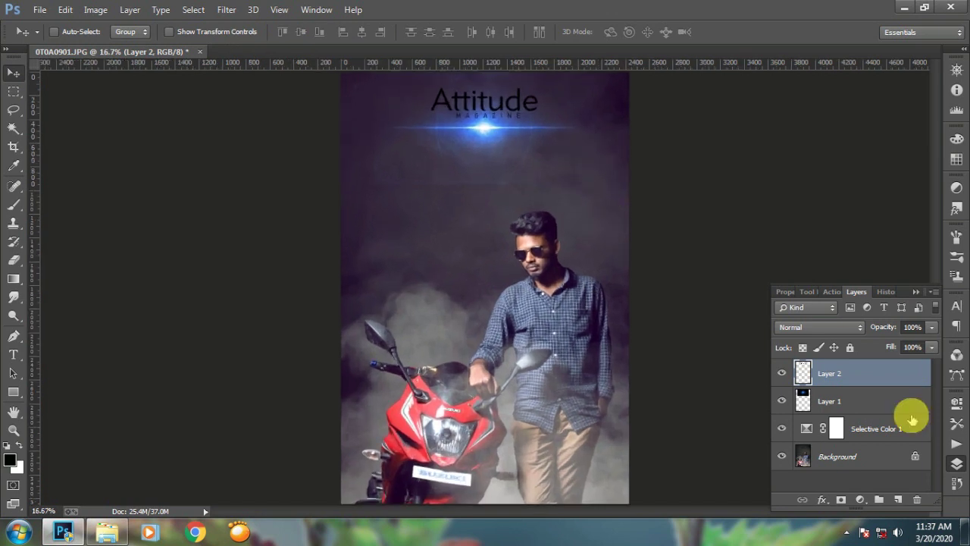
pyautogui.click(841, 403)
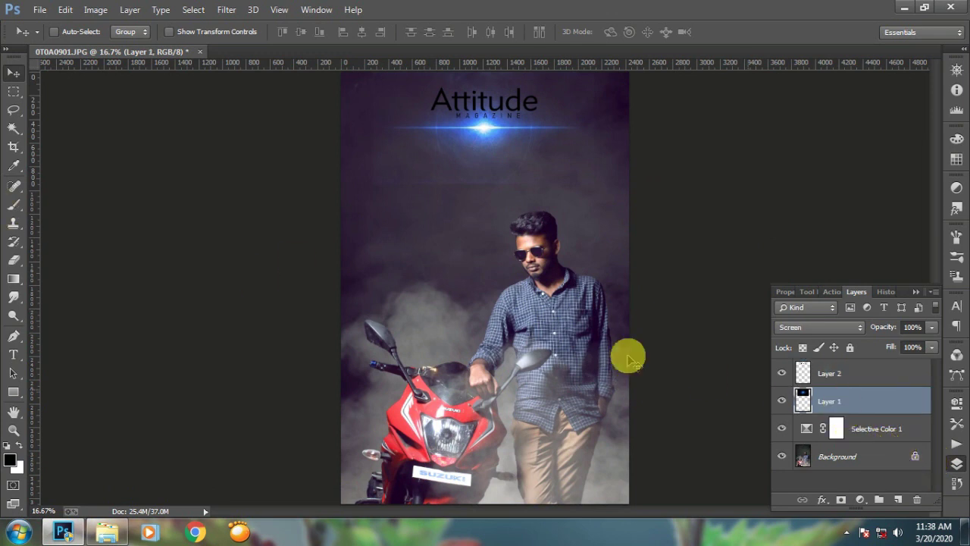
pyautogui.click(14, 260)
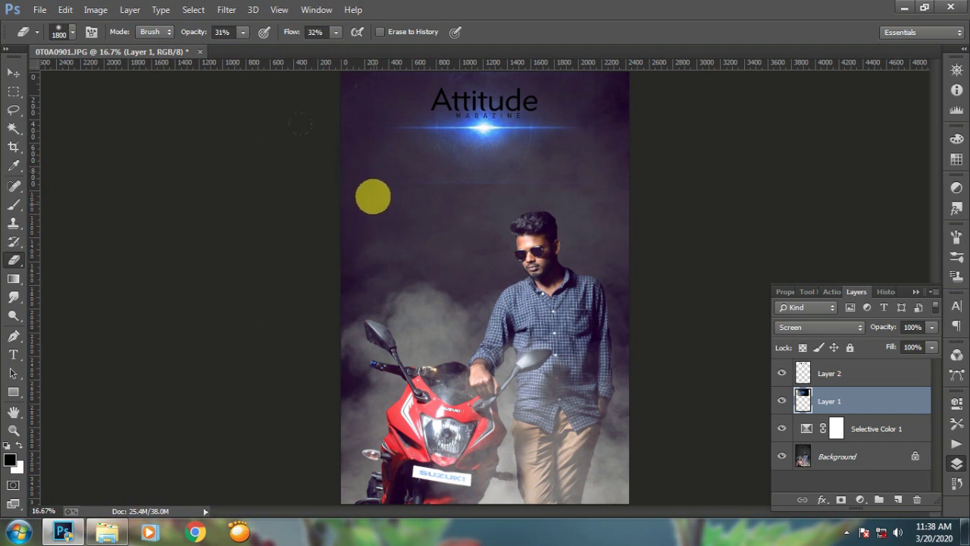
pyautogui.press('[')
pyautogui.press('[')
pyautogui.press('[')
pyautogui.press('[')
pyautogui.press('[')
pyautogui.press('[')
pyautogui.press('[')
pyautogui.press('[')
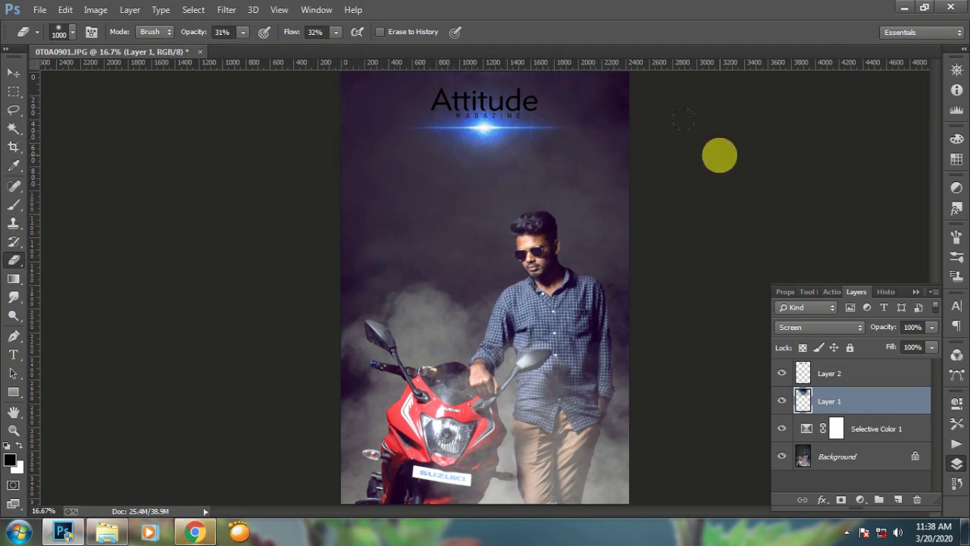
pyautogui.hotkey('ctrl', '-')
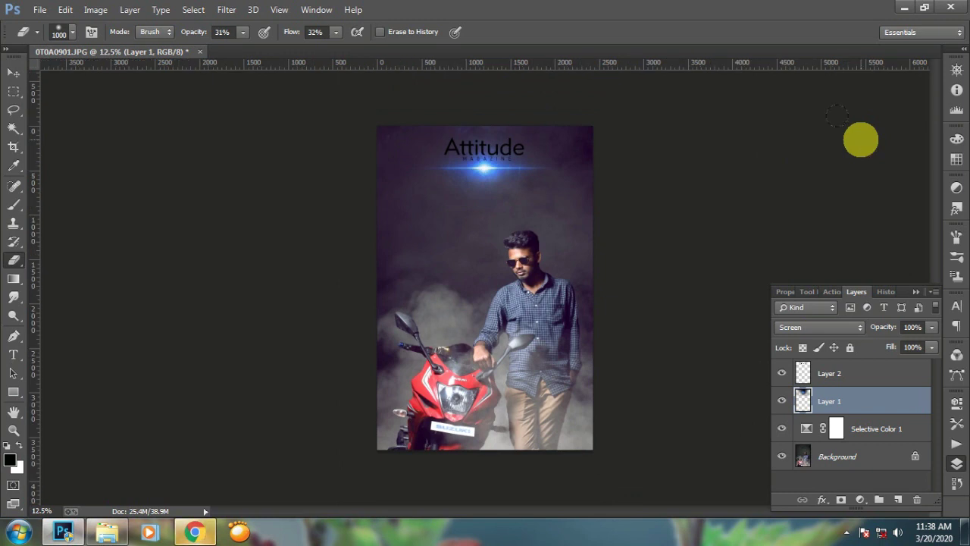
# Smudge the front edge of the man's hair on the Background layer at 18% strength with a 30 px brush.
pyautogui.hotkey('ctrl', '+')
pyautogui.hotkey('ctrl', '+')
pyautogui.hotkey('ctrl', '+')
pyautogui.hotkey('ctrl', '+')
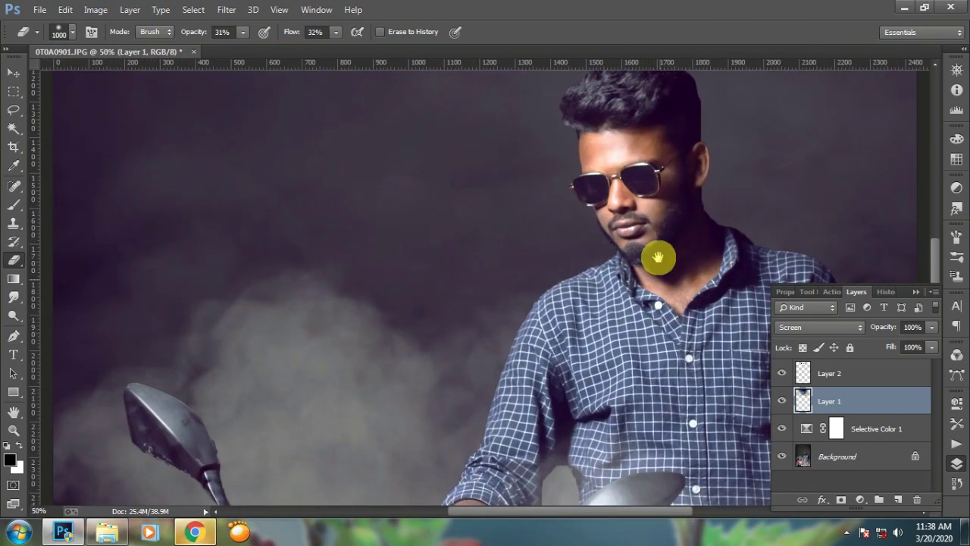
pyautogui.moveTo(658, 257); pyautogui.dragTo(574, 278)
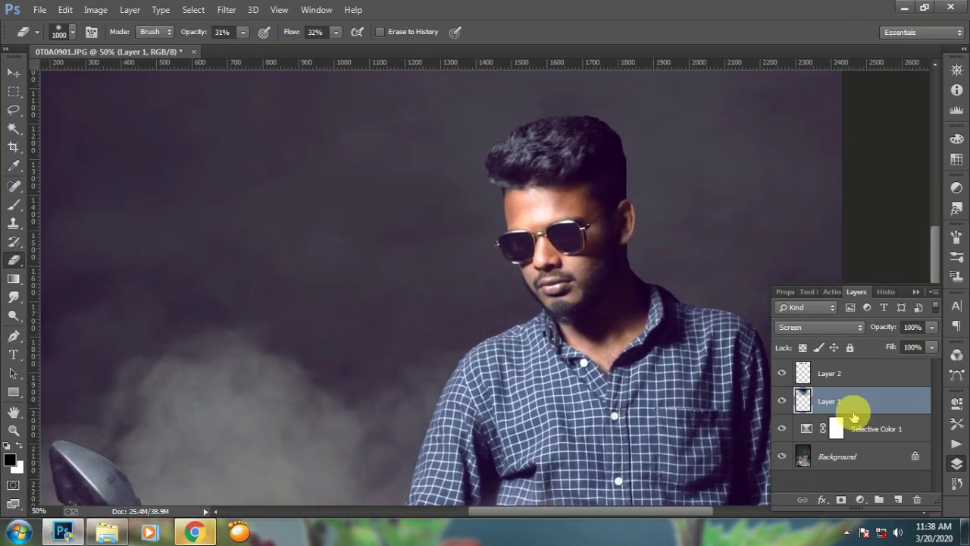
pyautogui.click(846, 458)
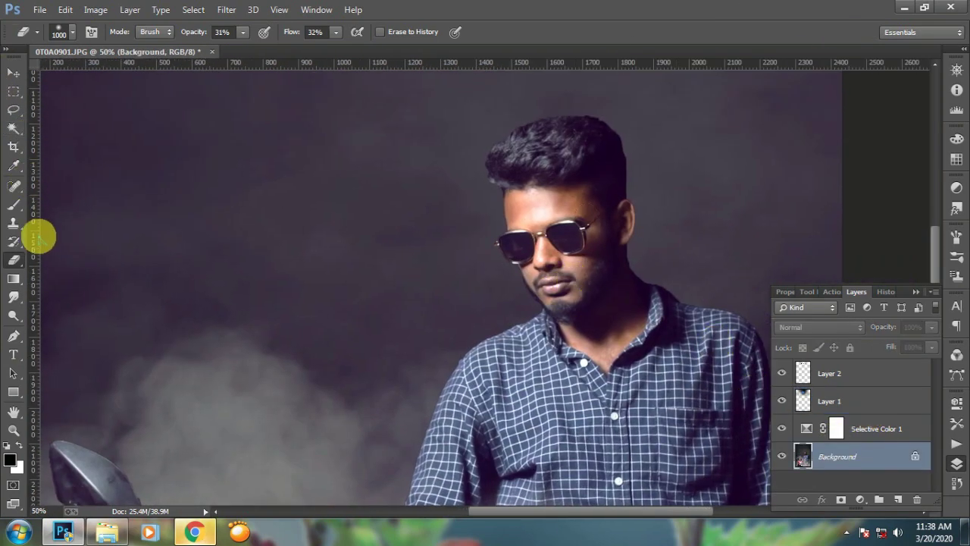
pyautogui.click(14, 297)
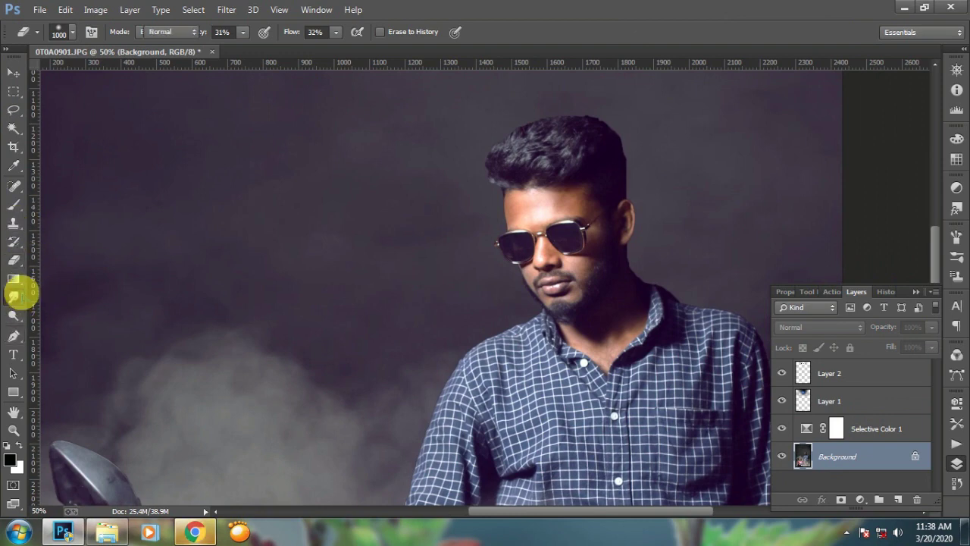
pyautogui.moveTo(515, 137)
pyautogui.mouseDown()
pyautogui.moveTo(493, 152)
pyautogui.moveTo(517, 142)
pyautogui.moveTo(498, 150)
pyautogui.moveTo(492, 194)
pyautogui.moveTo(492, 161)
pyautogui.mouseUp()
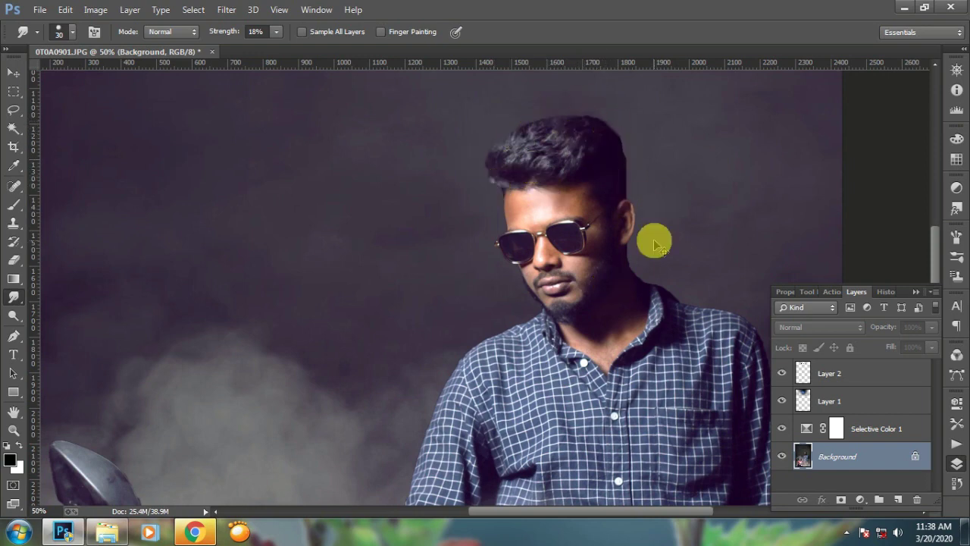
# Smooth the man's facial skin with the Smudge tool at 18% strength, varying the brush size between 60 and 30 px.
pyautogui.hotkey('ctrl', '+')
pyautogui.press(']')
pyautogui.press(']')
pyautogui.press(']')
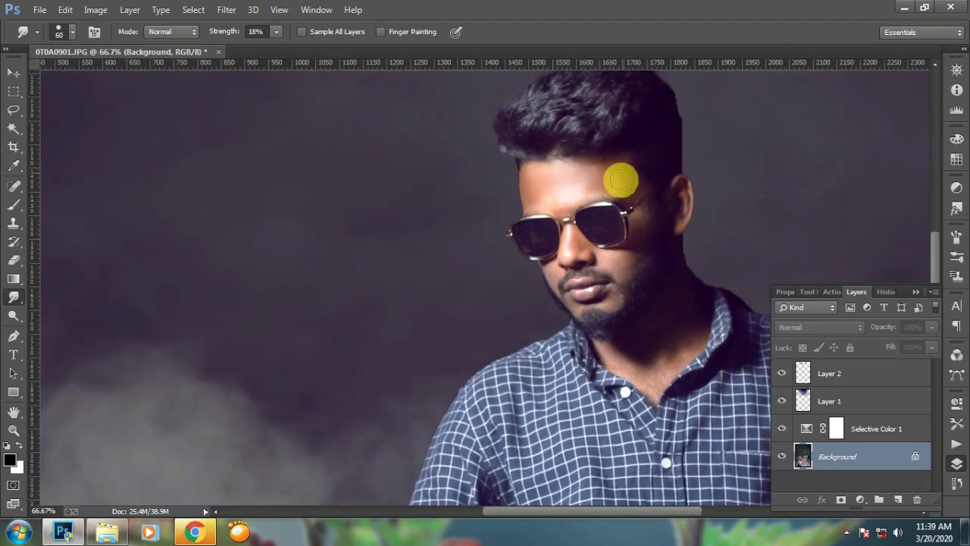
pyautogui.moveTo(599, 284); pyautogui.dragTo(579, 235)
pyautogui.press('[')
pyautogui.press('[')
pyautogui.press('[')
pyautogui.press('[')
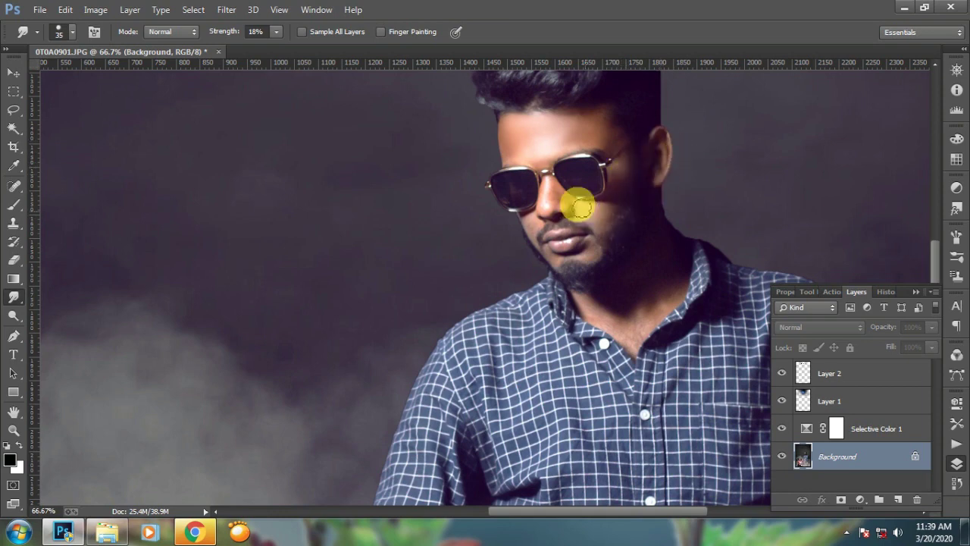
pyautogui.press('[')
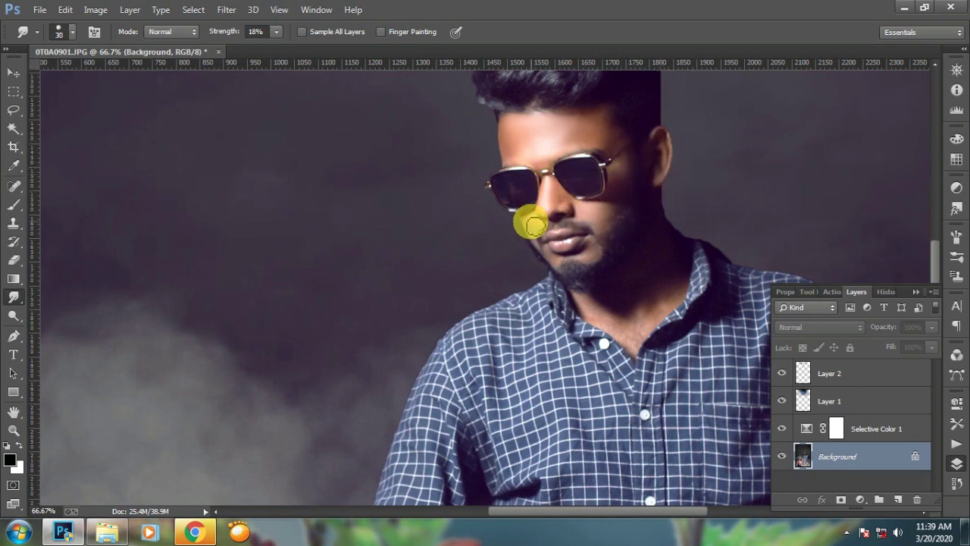
pyautogui.hotkey('ctrl', '-')
pyautogui.hotkey('ctrl', '-')
pyautogui.hotkey('ctrl', '-')
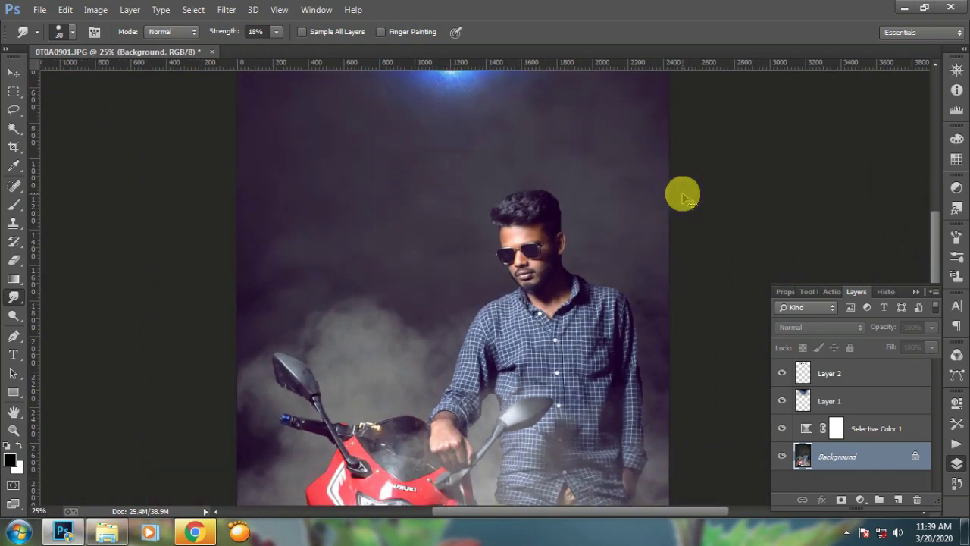
# Smudge the man's hair using the 30 px Round Point Stiff brush tip, and set the Smudge strength to 71%.
pyautogui.hotkey('ctrl', '+')
pyautogui.hotkey('ctrl', '+')
pyautogui.hotkey('ctrl', '+')
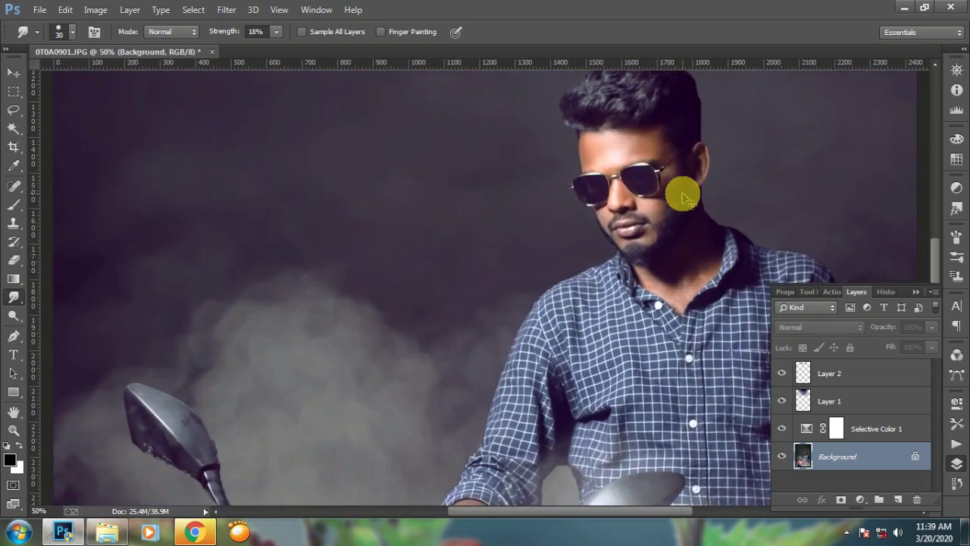
pyautogui.moveTo(688, 156); pyautogui.dragTo(604, 233)
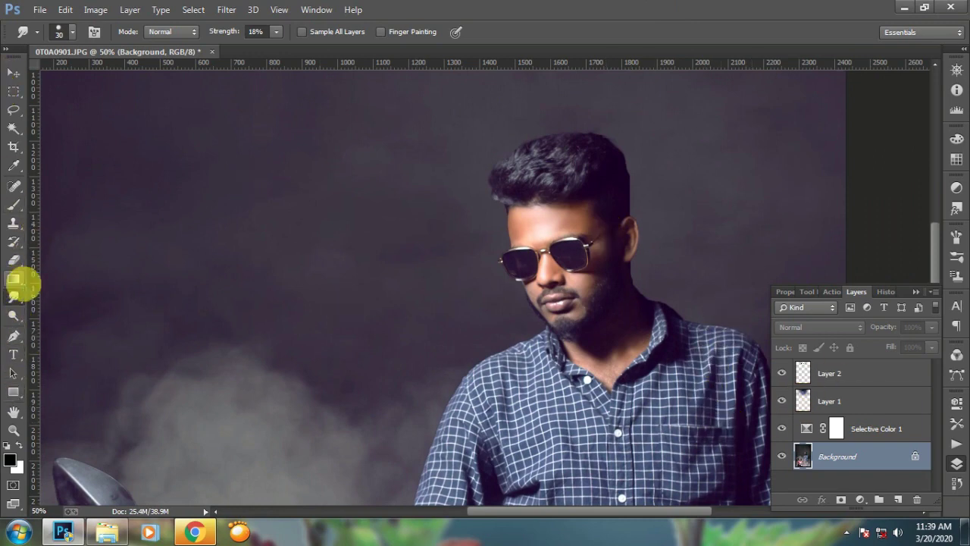
pyautogui.rightClick(444, 220)
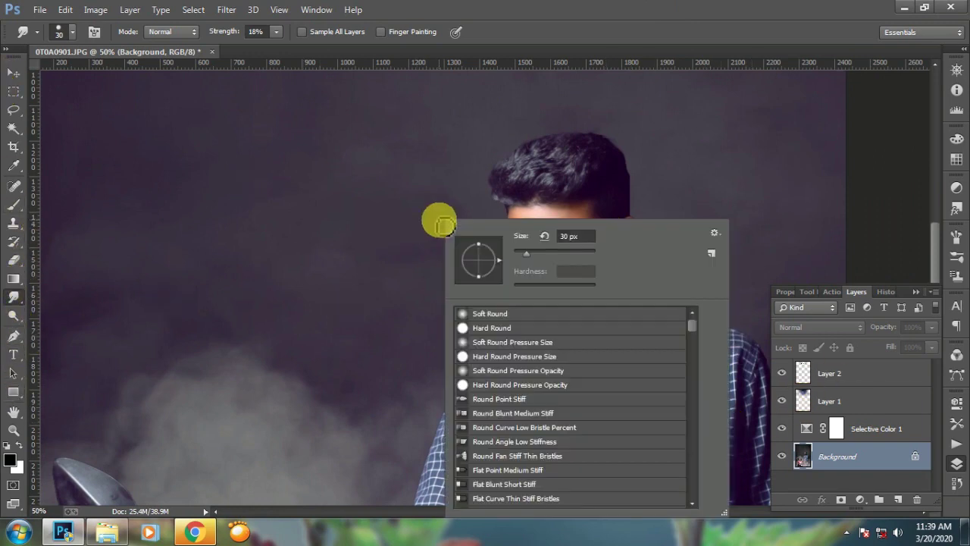
pyautogui.click(554, 398)
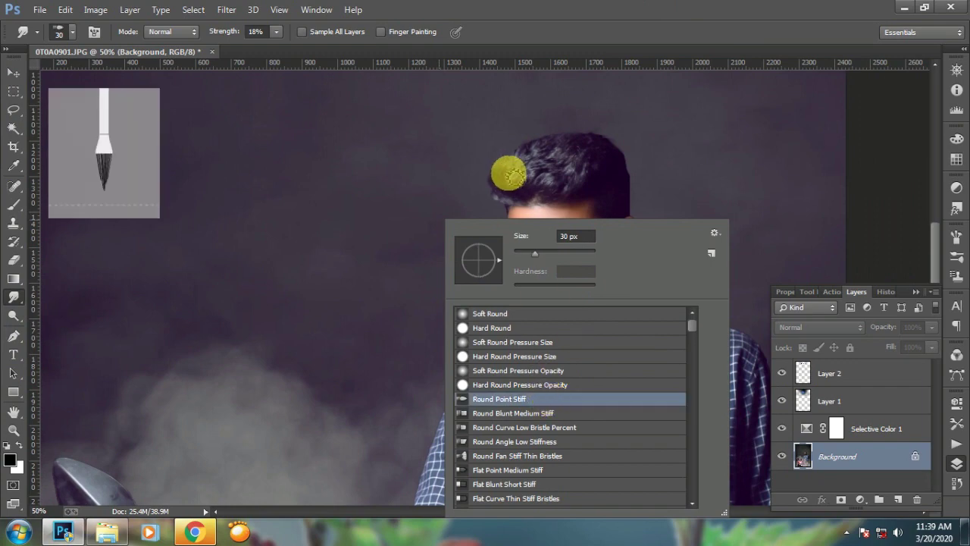
pyautogui.click(505, 170)
pyautogui.moveTo(505, 168)
pyautogui.mouseDown()
pyautogui.moveTo(578, 136)
pyautogui.moveTo(537, 143)
pyautogui.moveTo(510, 164)
pyautogui.moveTo(505, 156)
pyautogui.moveTo(490, 189)
pyautogui.moveTo(609, 164)
pyautogui.mouseUp()
pyautogui.click(276, 32)
pyautogui.click(316, 48)
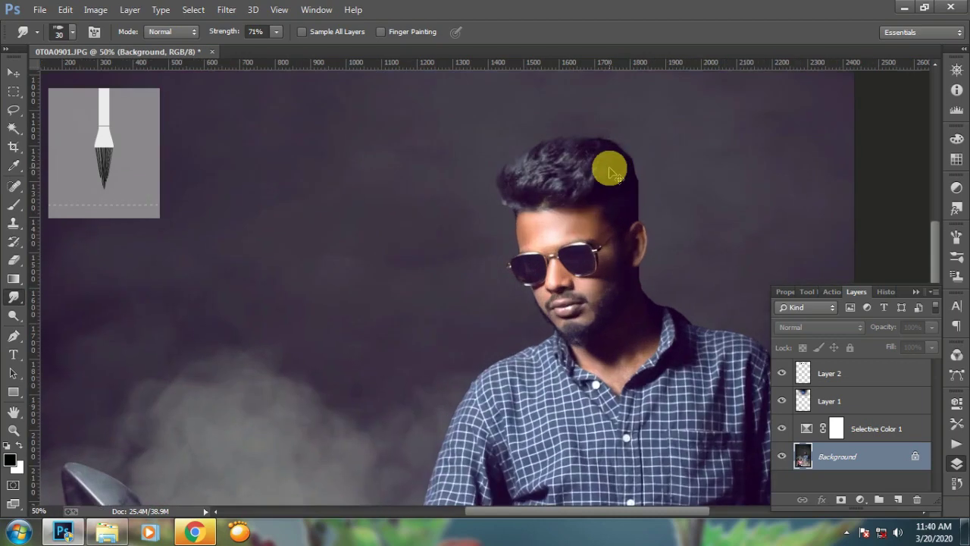
# Undo the last smudge and pull the front hairline upward with the Smudge tool at 71% strength.
pyautogui.hotkey('ctrl', '+')
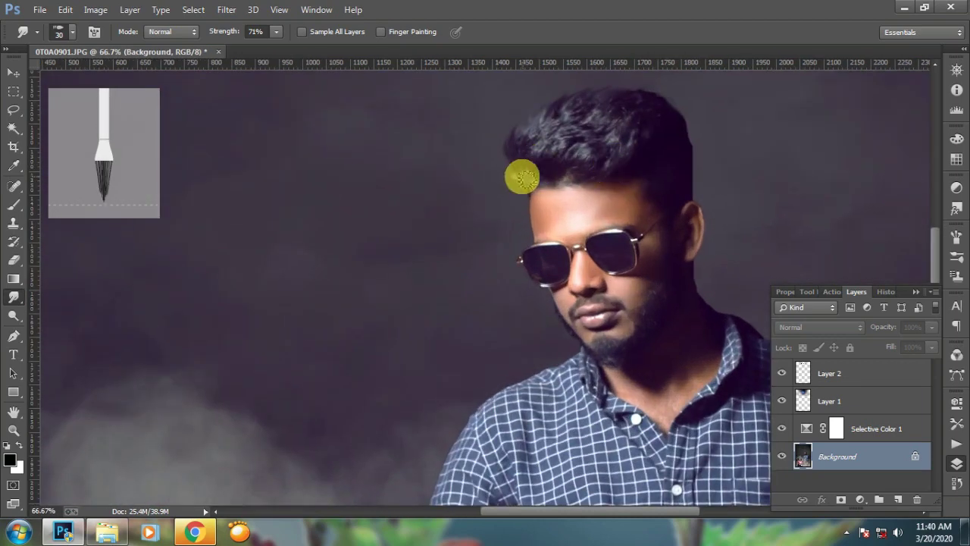
pyautogui.hotkey('ctrl', 'z')
pyautogui.moveTo(528, 180)
pyautogui.mouseDown()
pyautogui.moveTo(512, 173)
pyautogui.moveTo(508, 147)
pyautogui.mouseUp()
pyautogui.hotkey('ctrl', '0')
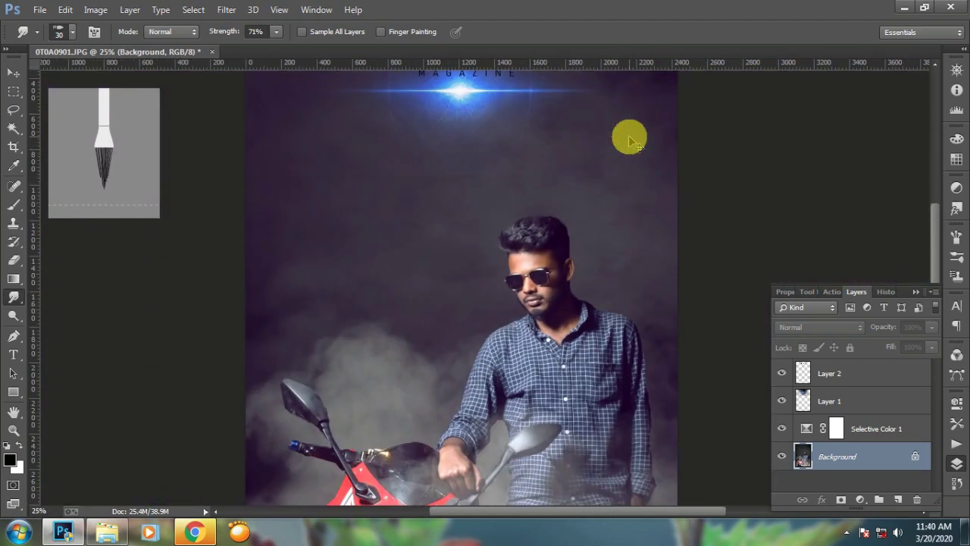
# Reduce the flare on Layer 1 to 81% opacity and 94% fill.
pyautogui.click(856, 401)
pyautogui.click(932, 327)
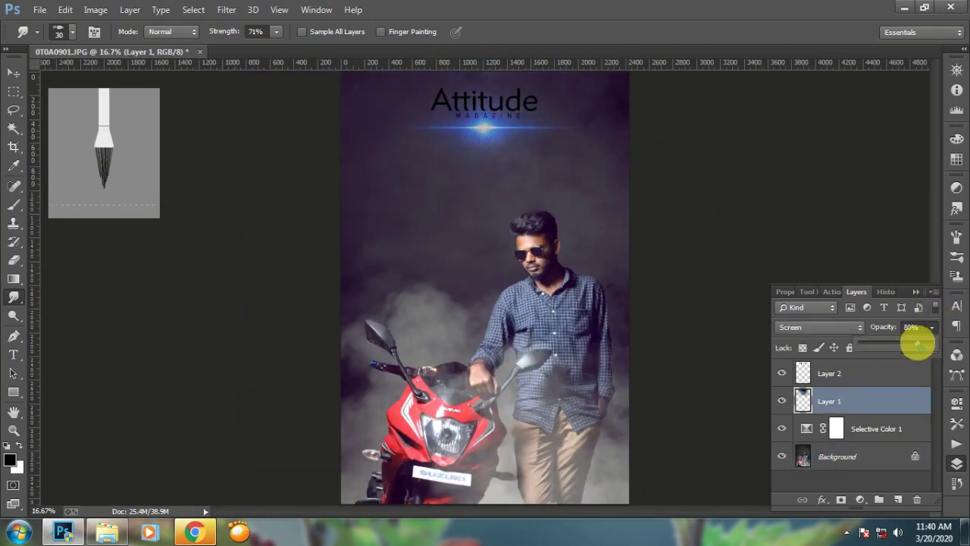
pyautogui.moveTo(918, 344); pyautogui.dragTo(919, 345)
pyautogui.click(929, 360)
pyautogui.click(932, 348)
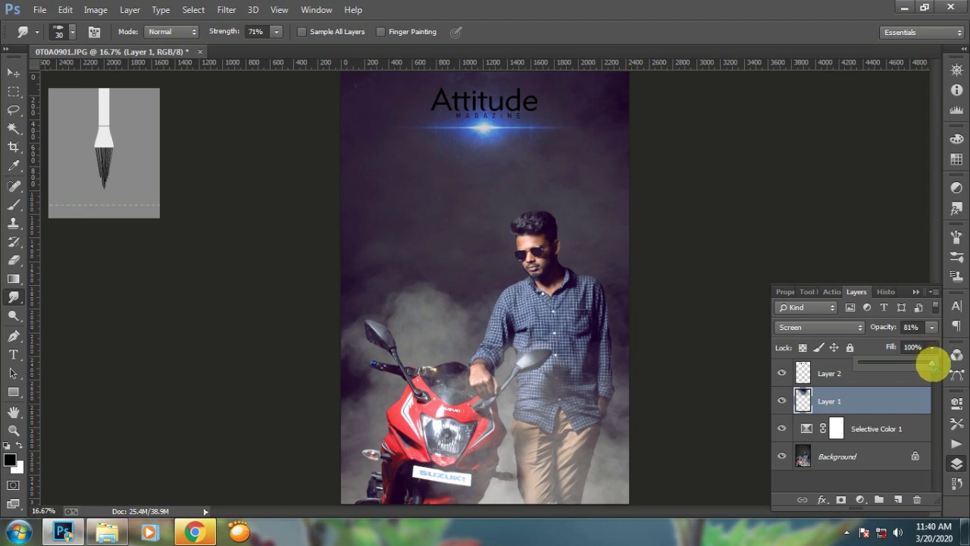
pyautogui.click(808, 226)
pyautogui.hotkey('ctrl', '-')
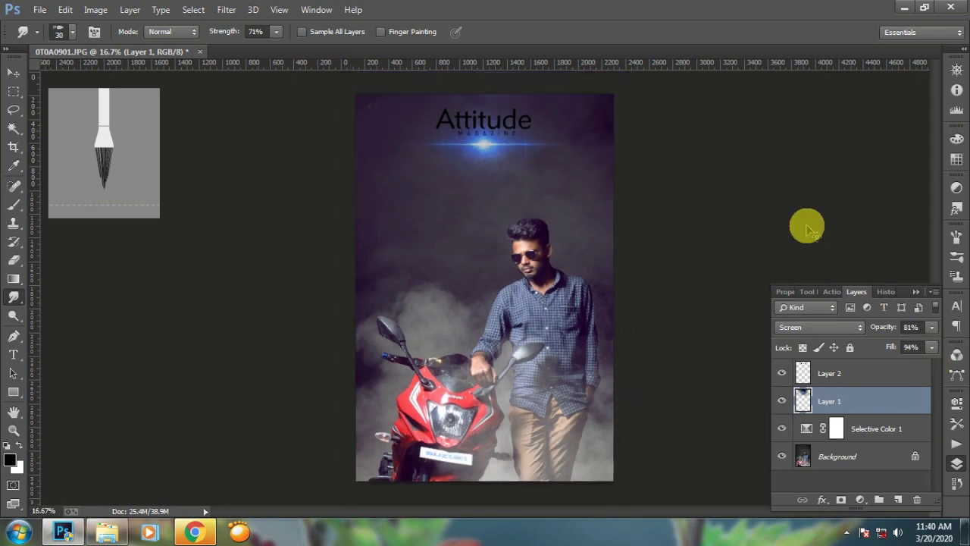
pyautogui.hotkey('ctrl', '+')
# Add a second Selective Color adjustment directly above the Background and lower the Black and Cyan amounts of its Reds.
pyautogui.click(884, 454)
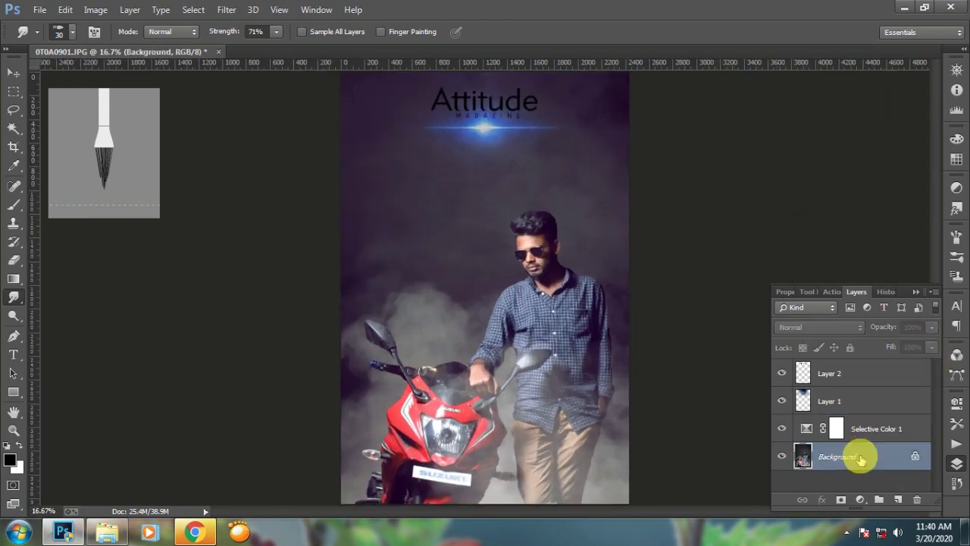
pyautogui.click(860, 499)
pyautogui.click(874, 484)
pyautogui.click(845, 353)
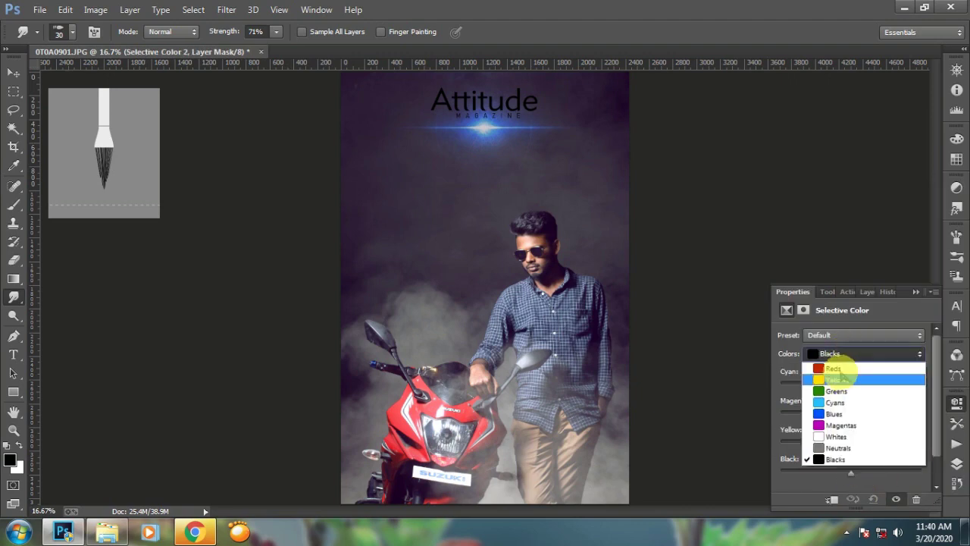
pyautogui.click(840, 365)
pyautogui.moveTo(851, 474)
pyautogui.mouseDown()
pyautogui.moveTo(808, 473)
pyautogui.moveTo(835, 476)
pyautogui.mouseUp()
pyautogui.moveTo(849, 390)
pyautogui.mouseDown()
pyautogui.moveTo(826, 390)
pyautogui.moveTo(843, 392)
pyautogui.mouseUp()
pyautogui.click(867, 292)
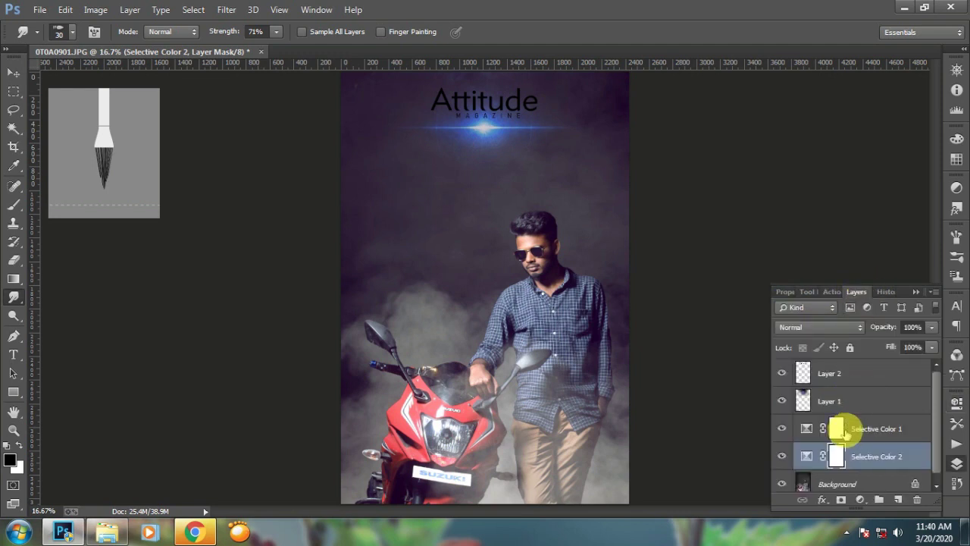
# Paint black over the motorcycle area on the Selective Color 2 mask with a 1100 px brush at 100% opacity.
pyautogui.click(14, 205)
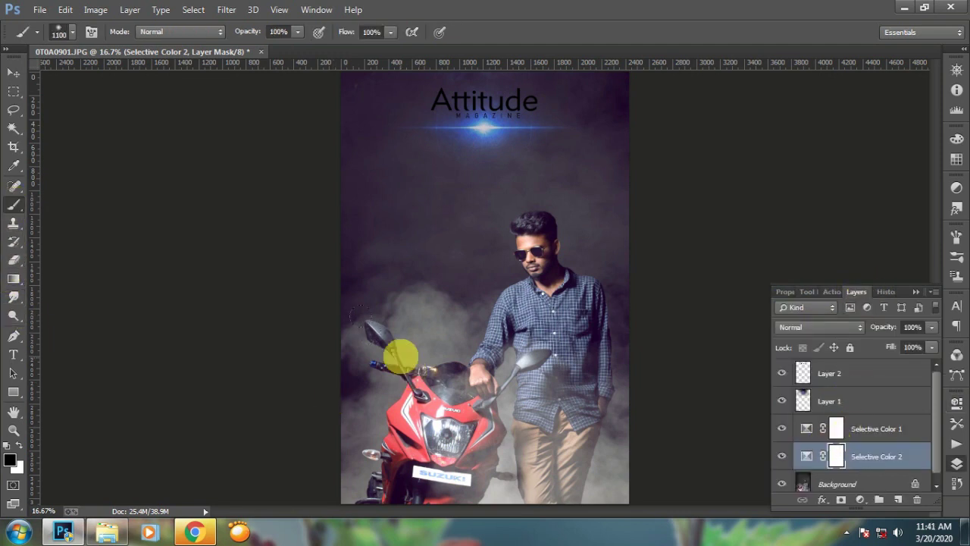
pyautogui.moveTo(390, 346)
pyautogui.mouseDown()
pyautogui.moveTo(445, 433)
pyautogui.moveTo(455, 481)
pyautogui.moveTo(385, 386)
pyautogui.mouseUp()
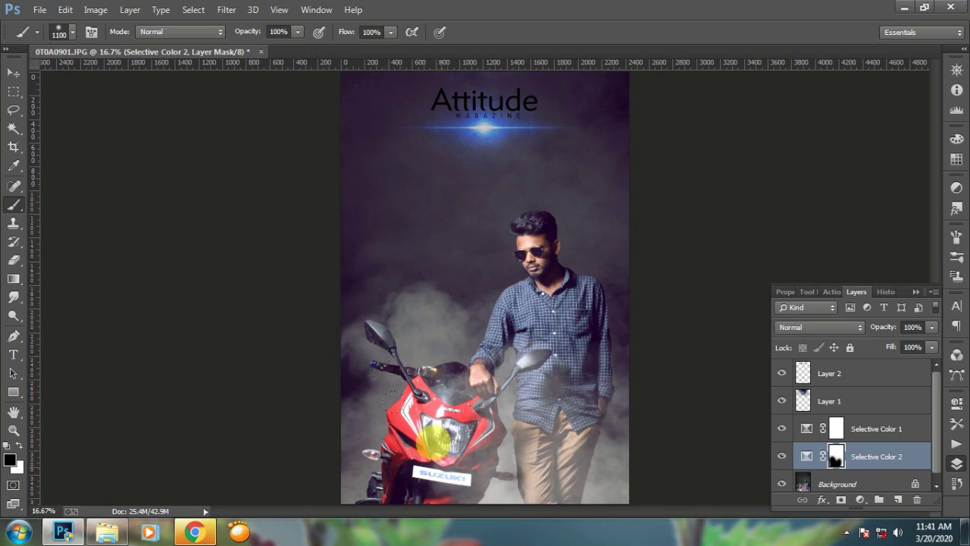
pyautogui.hotkey('ctrl', '-')
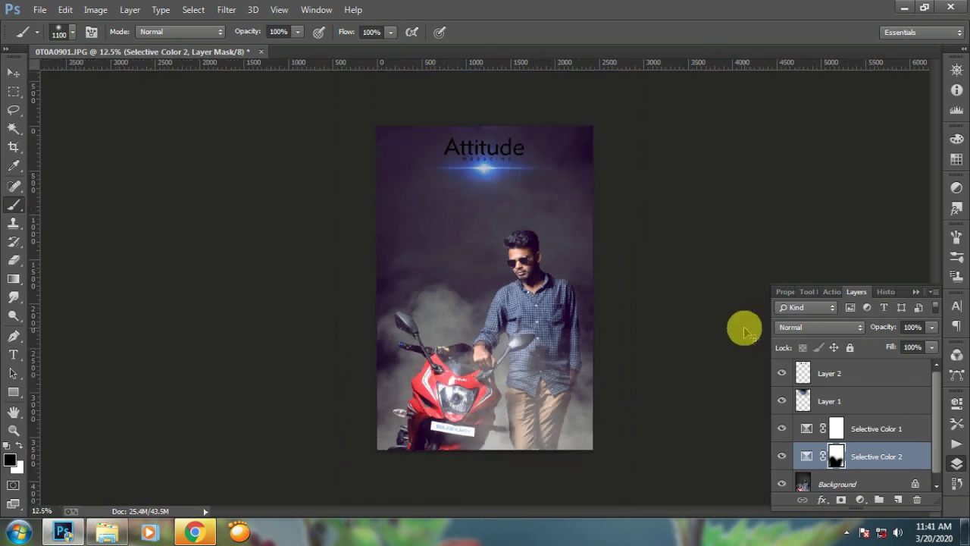
pyautogui.hotkey('ctrl', '+')
# Turn the Attitude Magazine text on Layer 2 white using Levels with the output black level at 255.
pyautogui.click(834, 400)
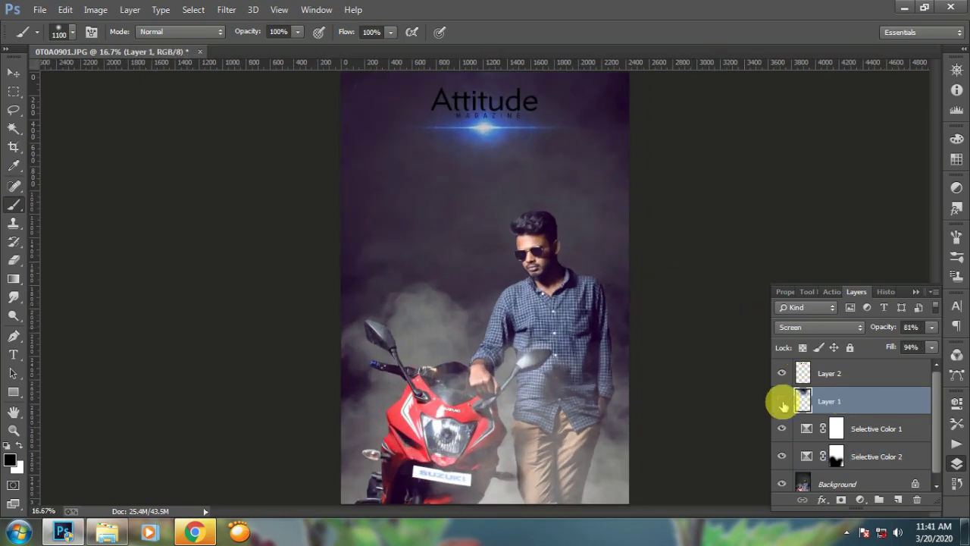
pyautogui.click(782, 401)
pyautogui.click(782, 401)
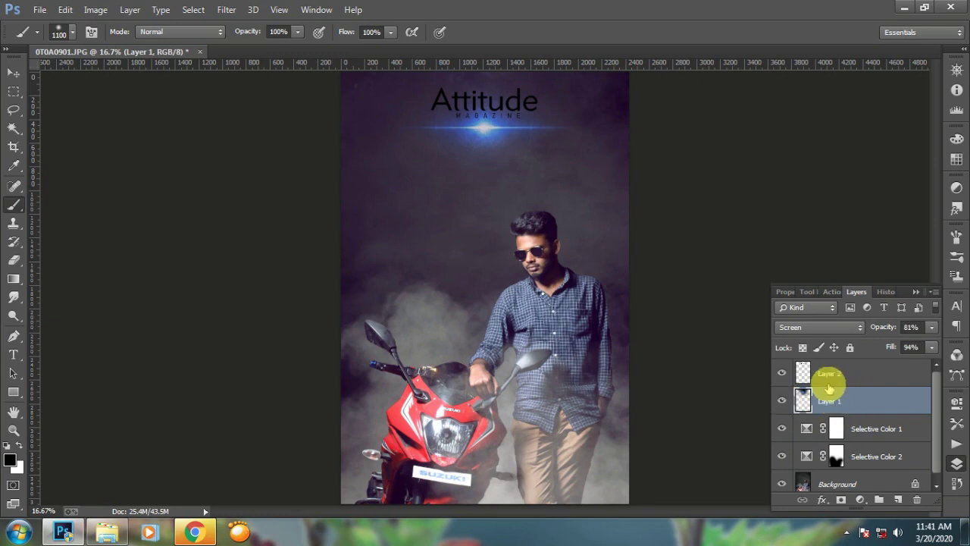
pyautogui.click(782, 373)
pyautogui.click(782, 373)
pyautogui.click(847, 370)
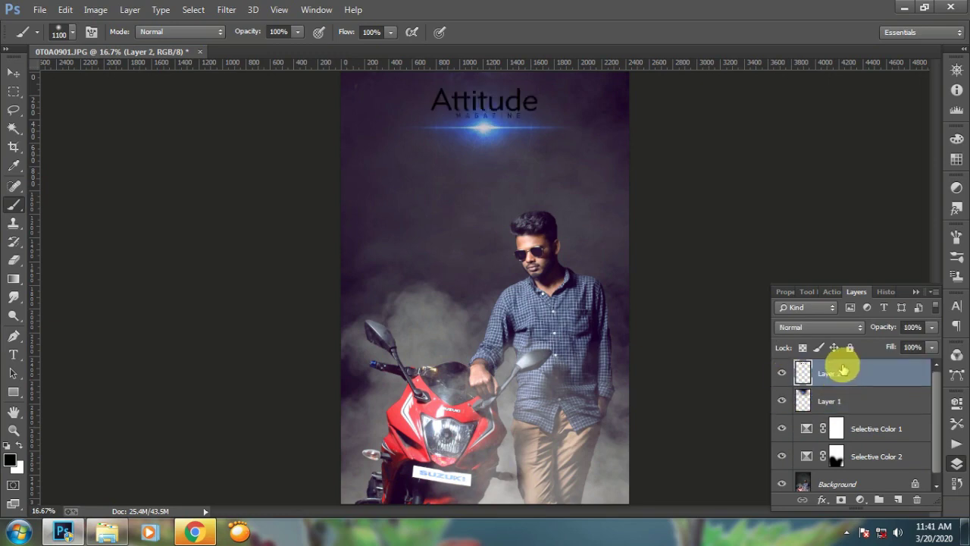
pyautogui.hotkey('ctrl', 'l')
pyautogui.moveTo(668, 334); pyautogui.dragTo(956, 354)
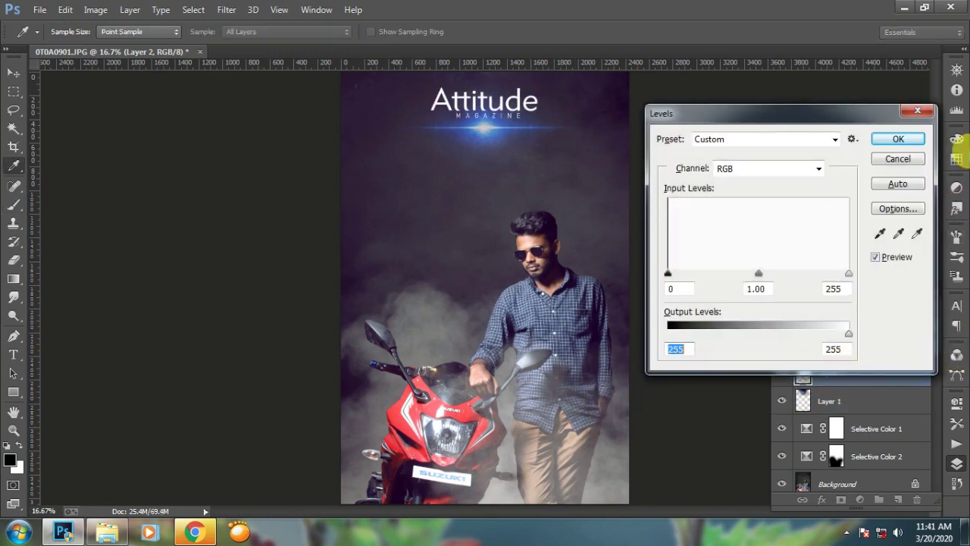
pyautogui.click(898, 139)
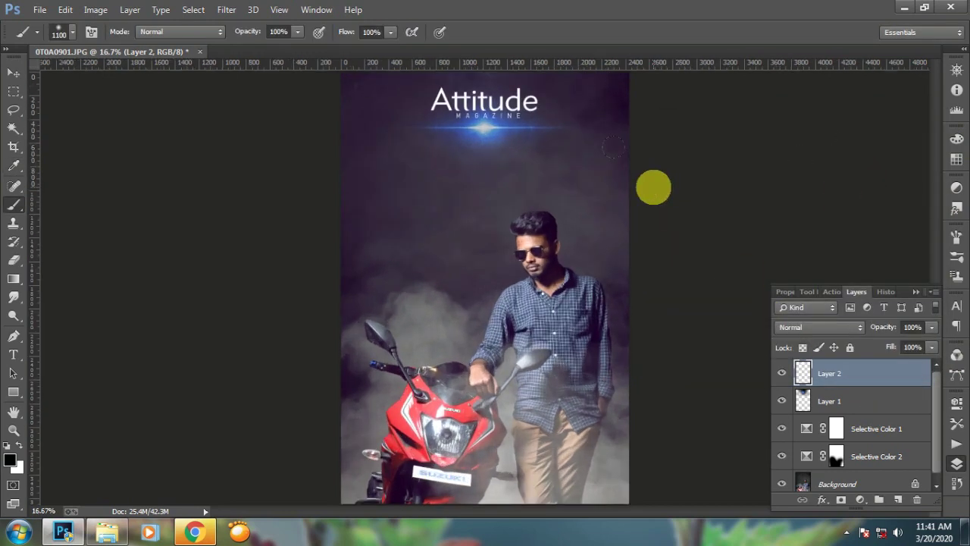
# Adjust the Blacks of Selective Color 1 to Cyan +3, Magenta -4, Yellow -11 and Black +8.
pyautogui.click(937, 486)
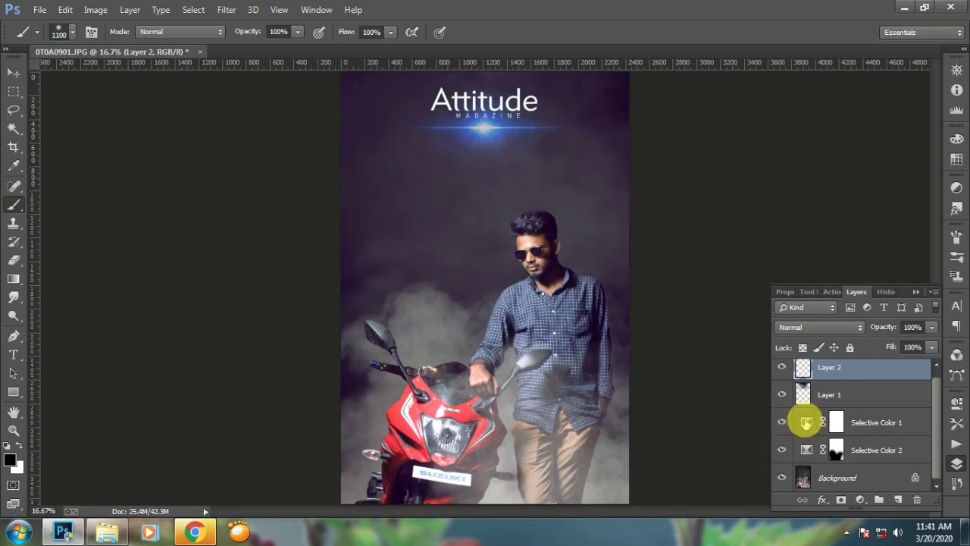
pyautogui.doubleClick(806, 422)
pyautogui.click(864, 352)
pyautogui.click(853, 460)
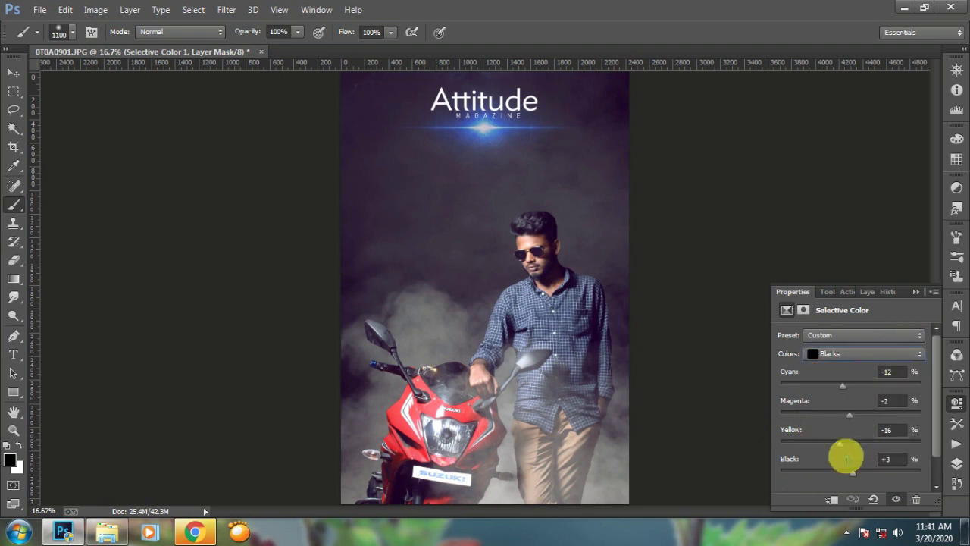
pyautogui.moveTo(853, 474)
pyautogui.mouseDown()
pyautogui.moveTo(845, 472)
pyautogui.moveTo(856, 474)
pyautogui.mouseUp()
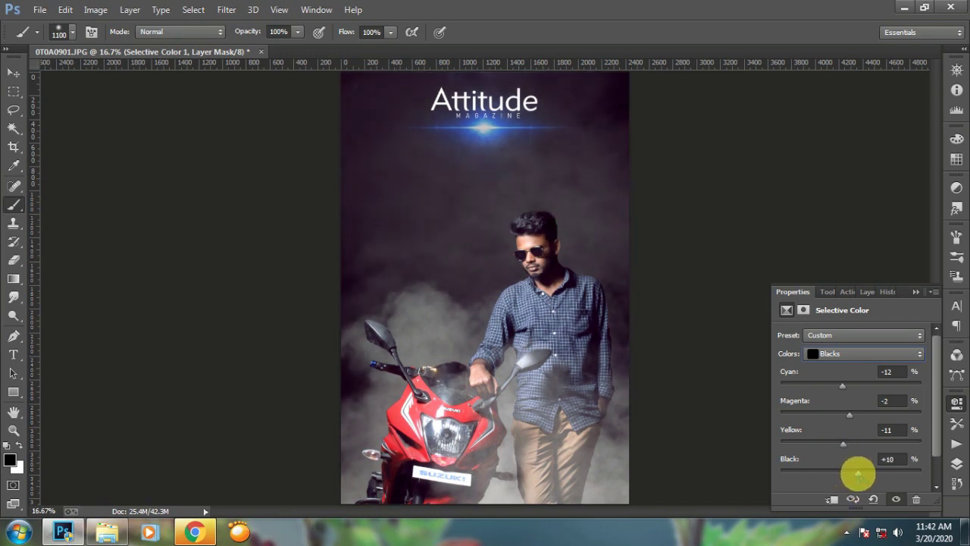
pyautogui.moveTo(849, 414); pyautogui.dragTo(846, 387)
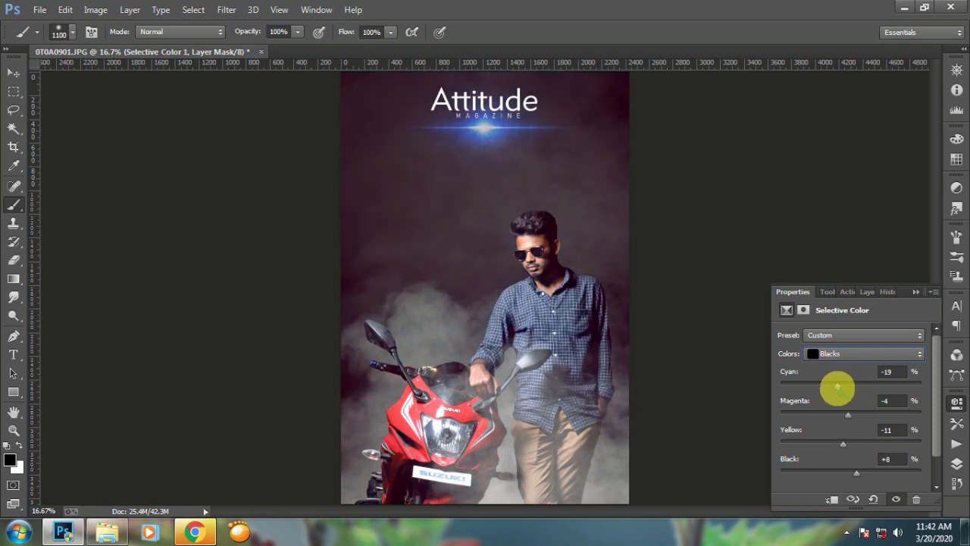
pyautogui.moveTo(838, 389); pyautogui.dragTo(853, 389)
pyautogui.moveTo(839, 389)
pyautogui.mouseDown()
pyautogui.moveTo(831, 389)
pyautogui.moveTo(855, 388)
pyautogui.mouseUp()
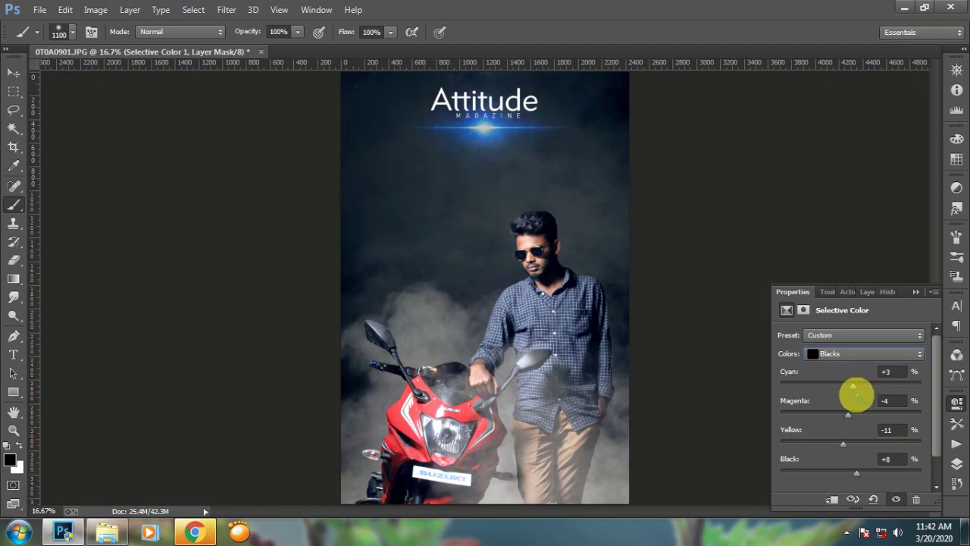
# Set the Cyan of the Blacks in Selective Color 1 to +2%.
pyautogui.hotkey('ctrl', '=')
pyautogui.hotkey('ctrl', '=')
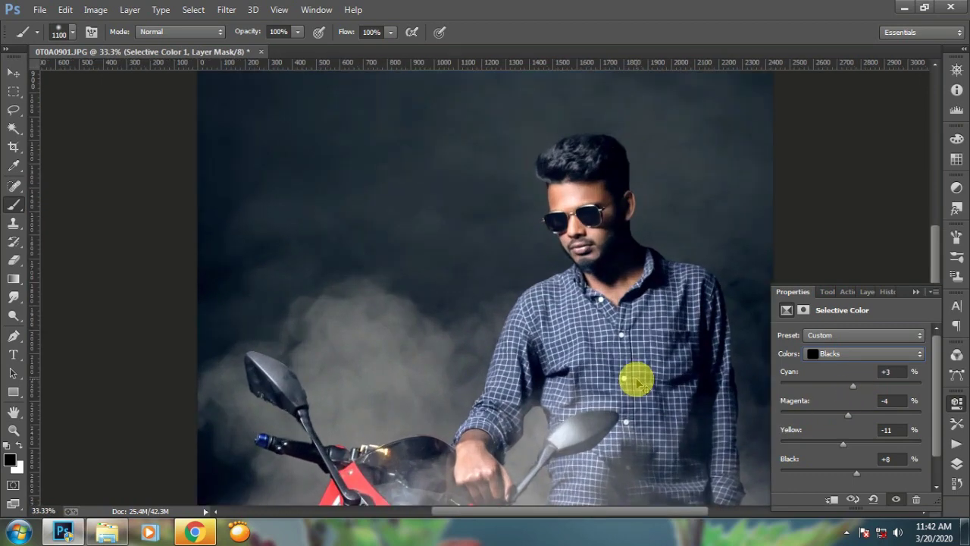
pyautogui.hotkey('ctrl', '-')
pyautogui.hotkey('ctrl', '-')
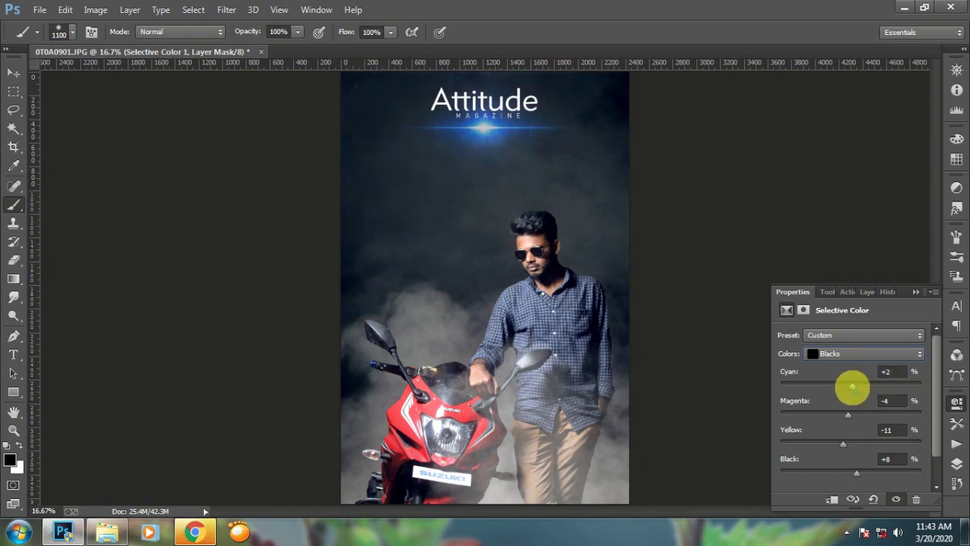
# Merge Layer 2, Layer 1 and both Selective Color adjustments down into the Background.
pyautogui.click(863, 292)
pyautogui.keyDown('ctrl'); pyautogui.click(867, 399); pyautogui.keyUp('ctrl')
pyautogui.keyDown('ctrl'); pyautogui.click(859, 367); pyautogui.keyUp('ctrl')
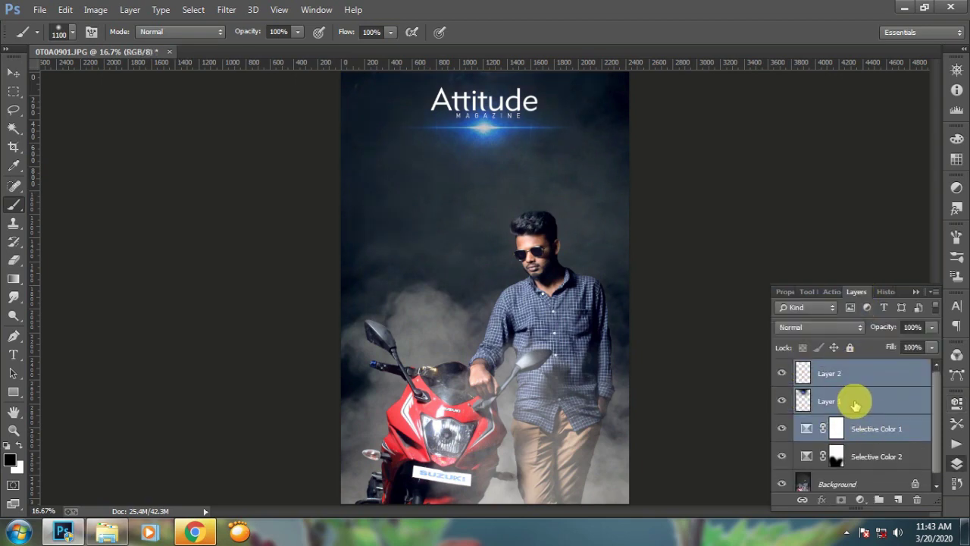
pyautogui.scroll(-1, 855, 409)
pyautogui.keyDown('shift'); pyautogui.click(864, 474); pyautogui.keyUp('shift')
pyautogui.rightClick(861, 465)
pyautogui.click(849, 397)
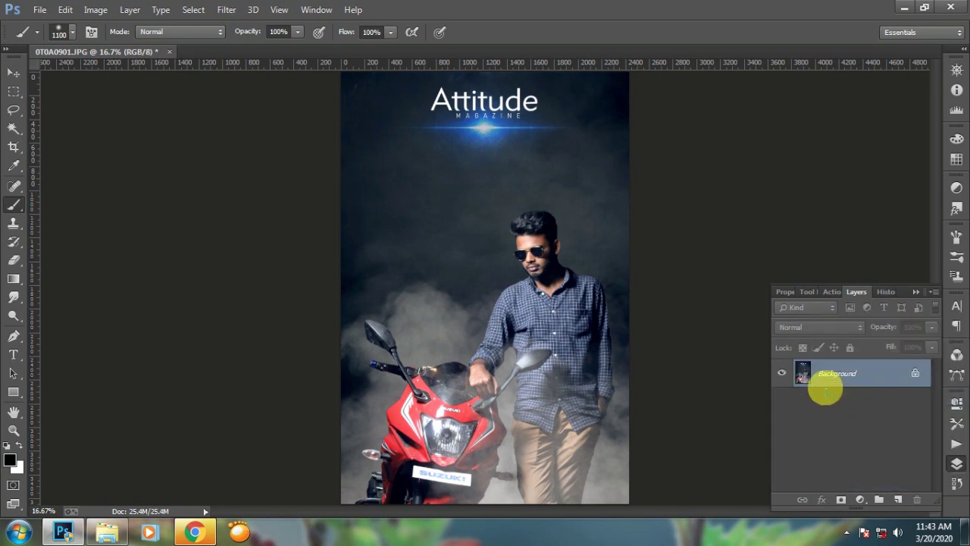
# Open the merged image in the Camera Raw filter and set Exposure +0.15, Contrast -5, Highlights +3, Shadows +6 and Whites +9.
pyautogui.hotkey('ctrl', '-')
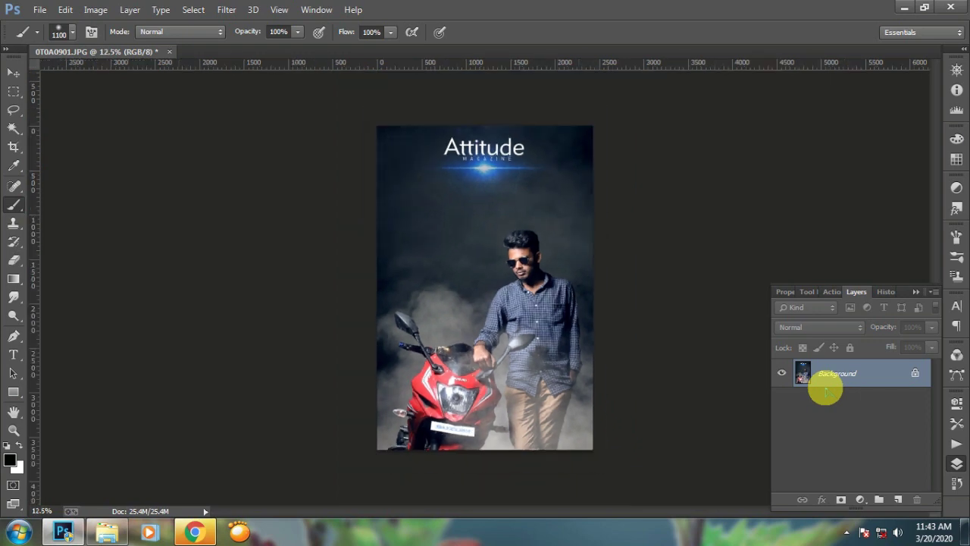
pyautogui.hotkey('ctrl', '+')
pyautogui.click(204, 11)
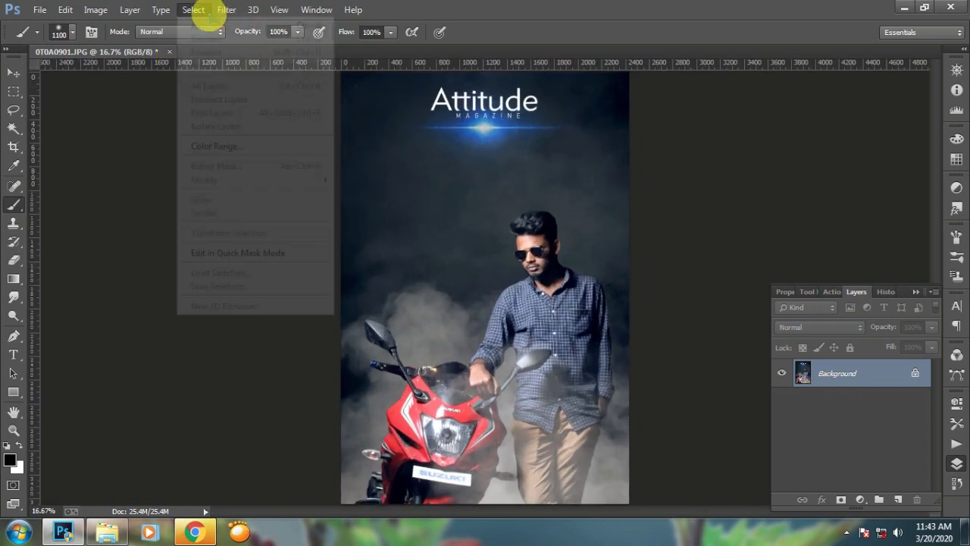
pyautogui.moveTo(226, 11)
pyautogui.click(246, 91)
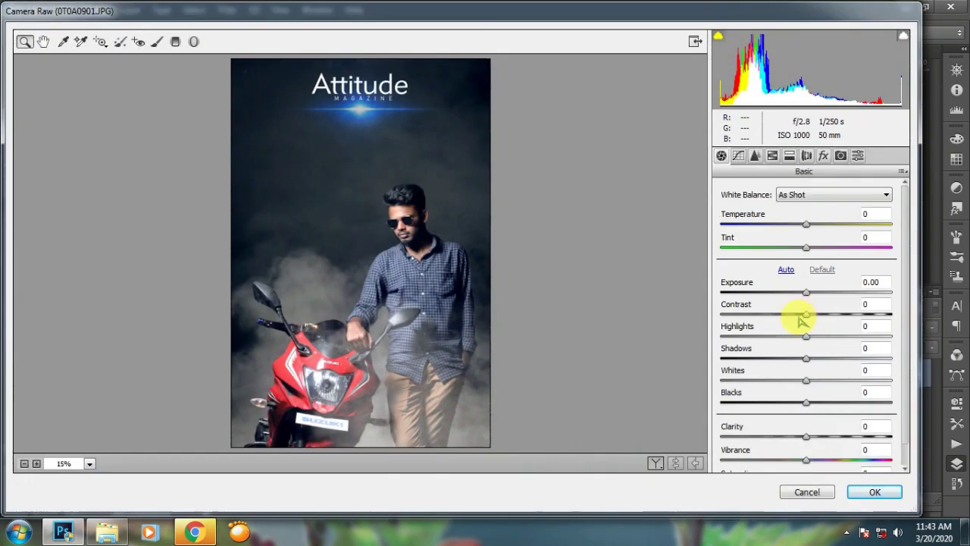
pyautogui.moveTo(807, 294); pyautogui.dragTo(811, 364)
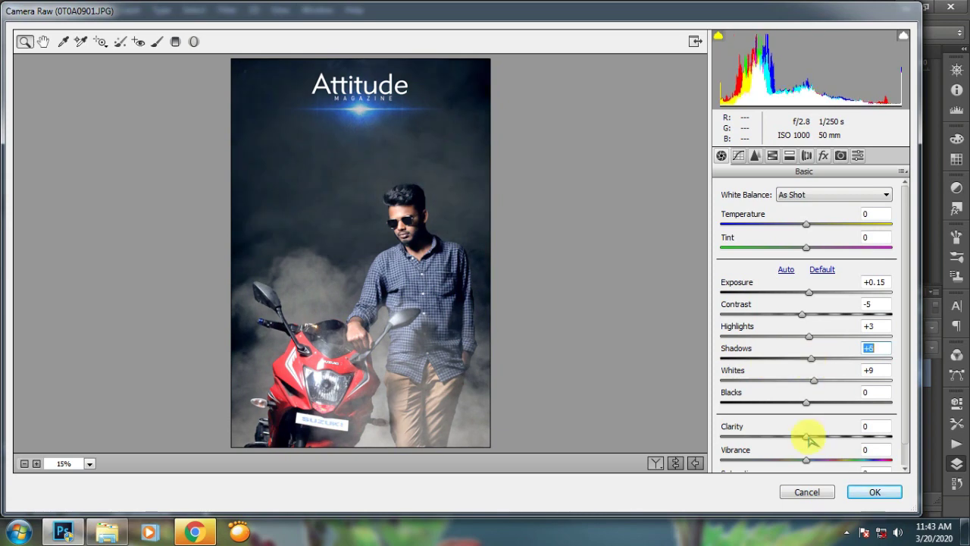
pyautogui.moveTo(810, 438)
pyautogui.mouseDown()
pyautogui.moveTo(820, 439)
pyautogui.moveTo(810, 438)
pyautogui.mouseUp()
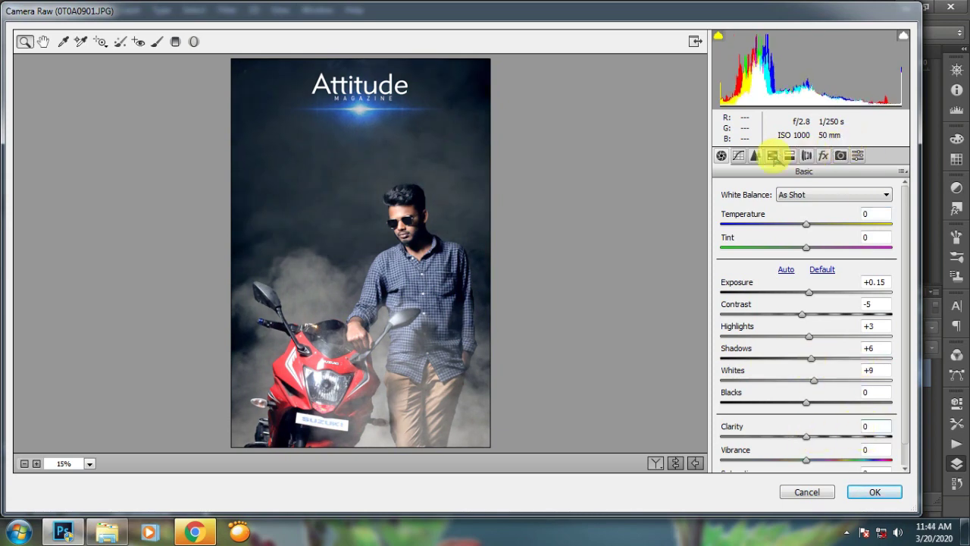
# Raise the Oranges luminance to +2, compare before and after, and apply the Camera Raw filter.
pyautogui.click(773, 155)
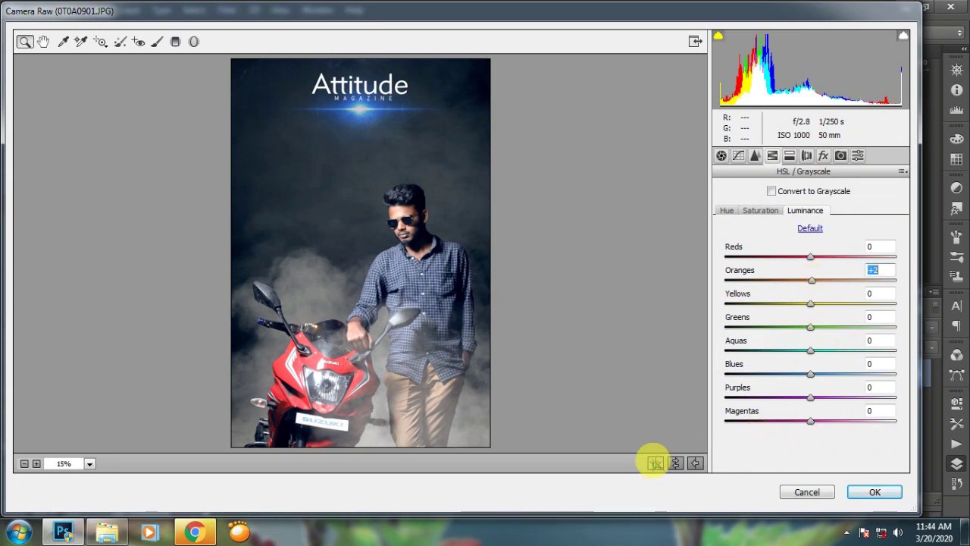
pyautogui.click(656, 464)
pyautogui.click(852, 494)
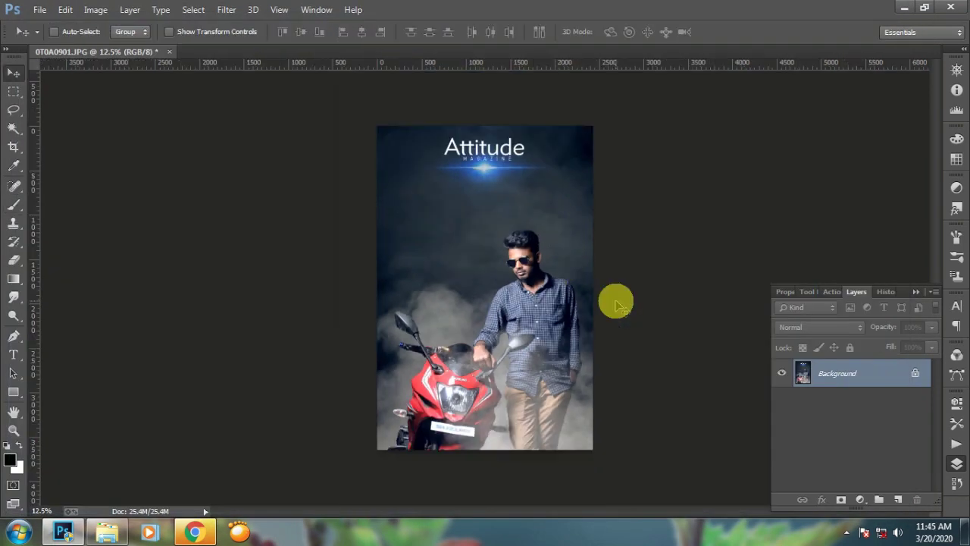
# Save the image as a JPEG named 0T0A0901gfve on My Disk (G:) at maximum quality 12 in Baseline (Standard) format.
pyautogui.click(39, 9)
pyautogui.click(43, 138)
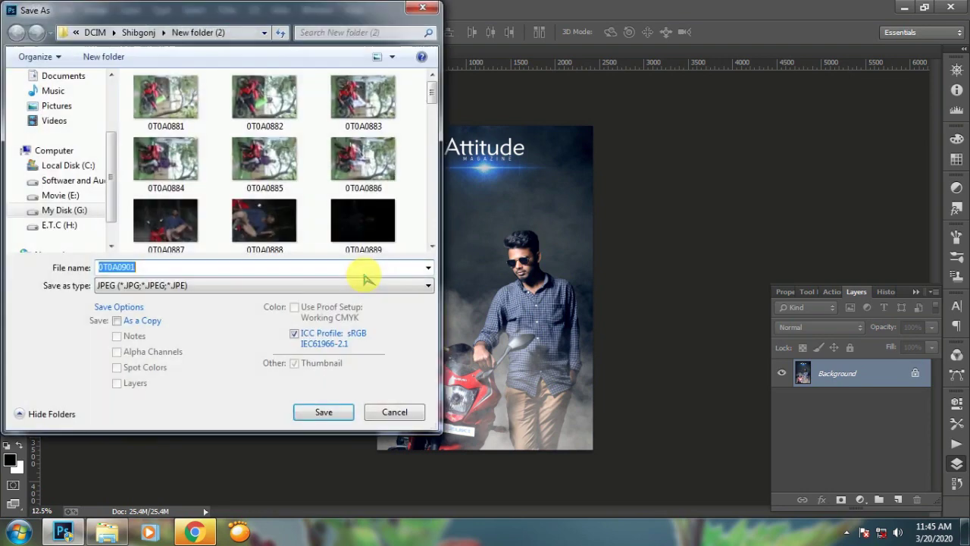
pyautogui.click(84, 210)
pyautogui.scroll(-10, 256, 220)
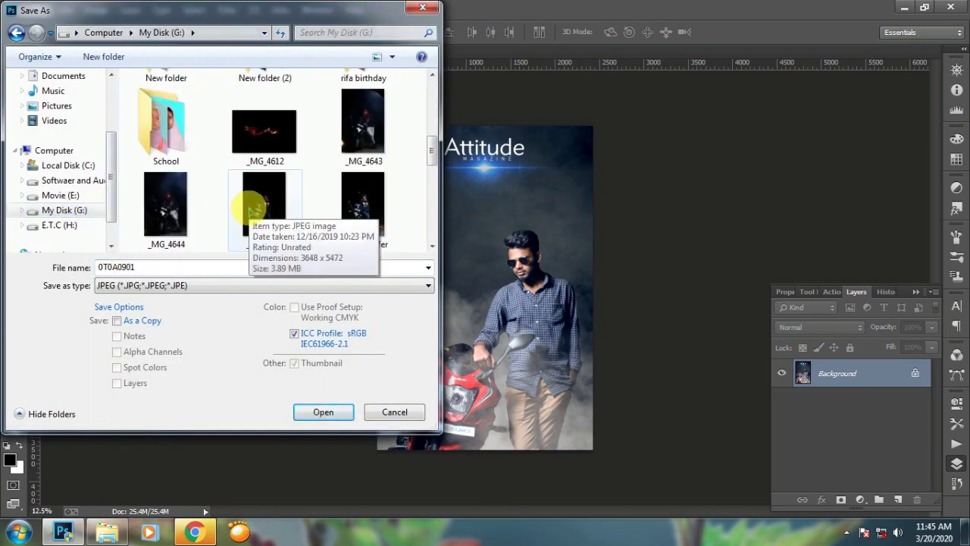
pyautogui.click(191, 267)
pyautogui.click(191, 267)
pyautogui.write('jghw')
pyautogui.click(325, 412)
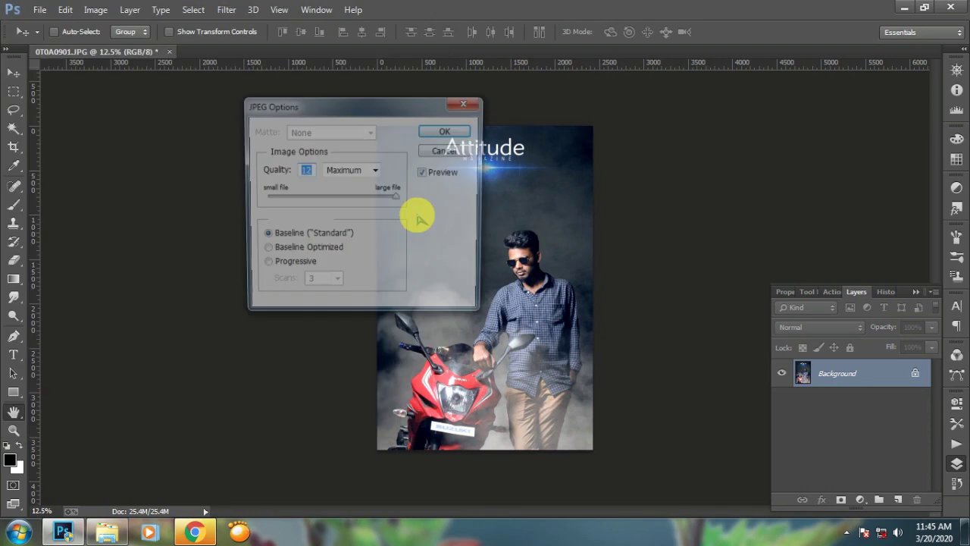
pyautogui.click(467, 137)
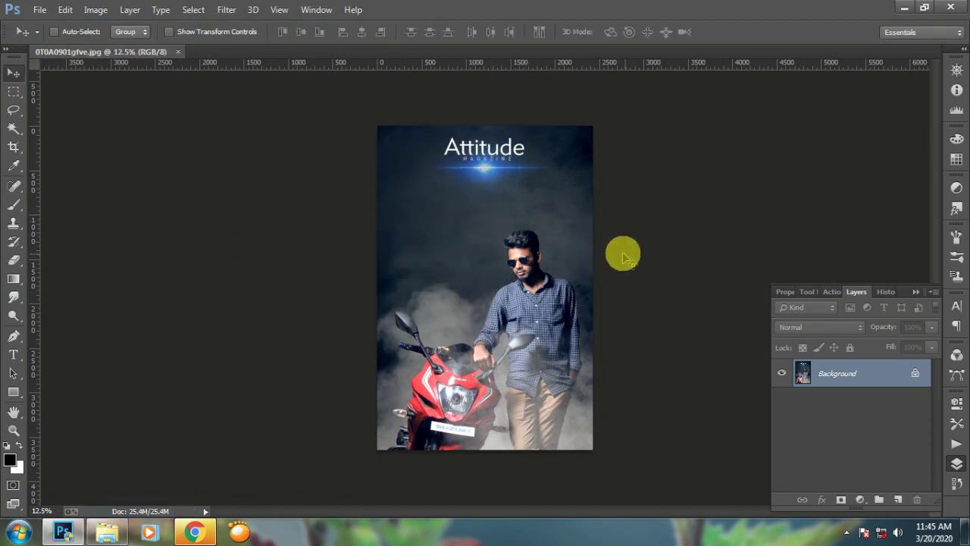
pyautogui.scroll(5, 622, 253)
pyautogui.scroll(-1, 623, 258)
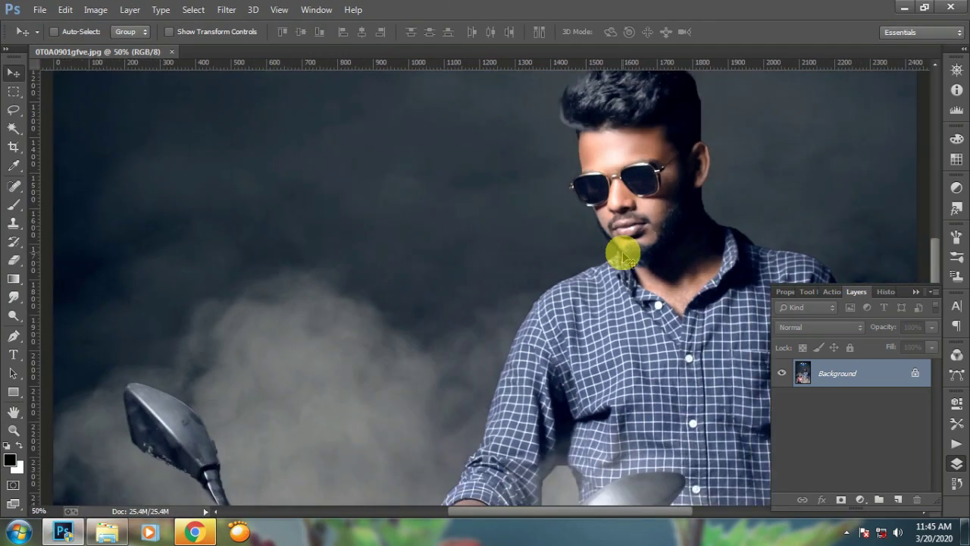
pyautogui.scroll(-1, 624, 258)
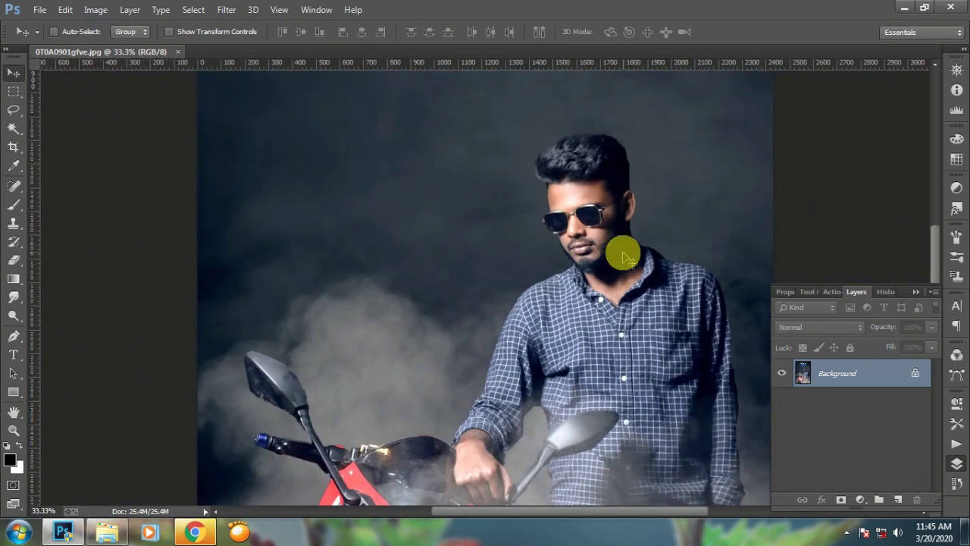